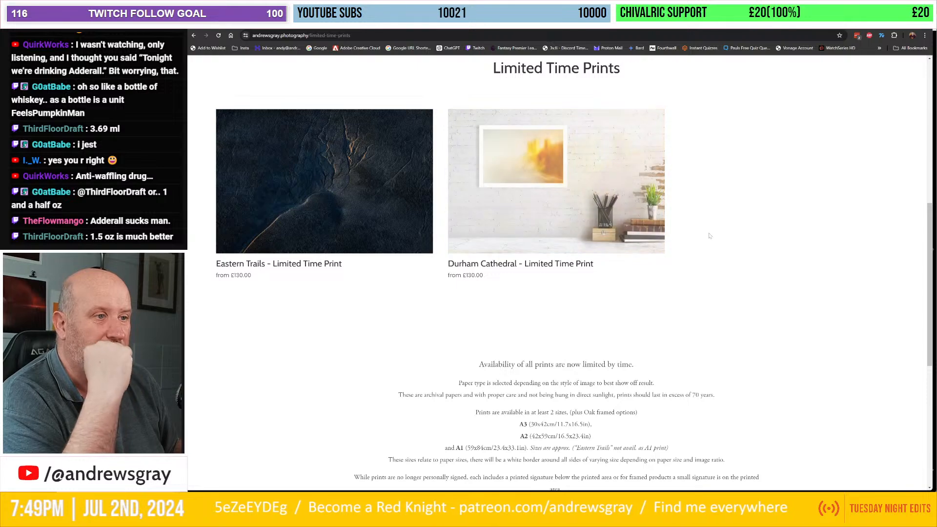
# - Look over the Limited Time Prints store page and open the Durham Cathedral print's product page
pyautogui.scroll(8, 708, 235)
pyautogui.scroll(-8, 708, 234)
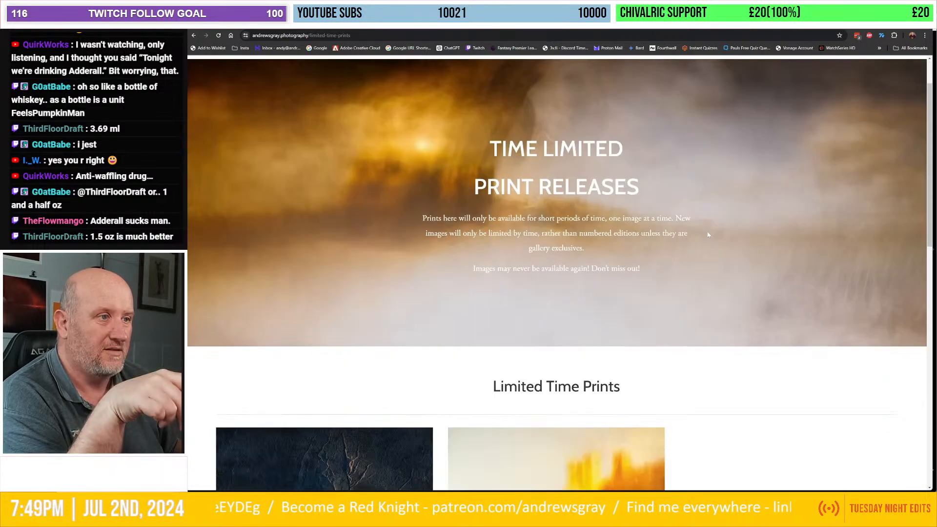
pyautogui.scroll(1, 708, 235)
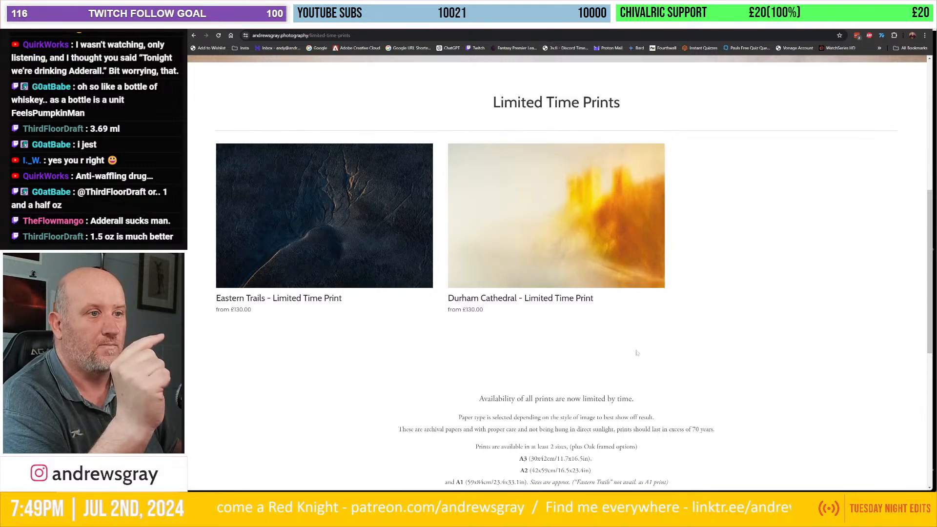
pyautogui.click(590, 236)
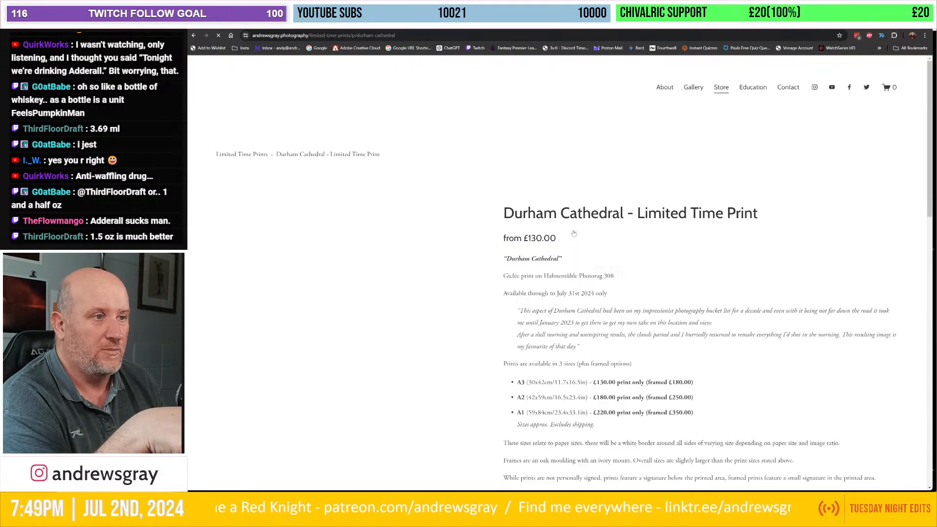
# - Examine the Durham Cathedral print's full image, framed mock-ups, sizes, prices, delivery details and order options
pyautogui.scroll(-2, 573, 233)
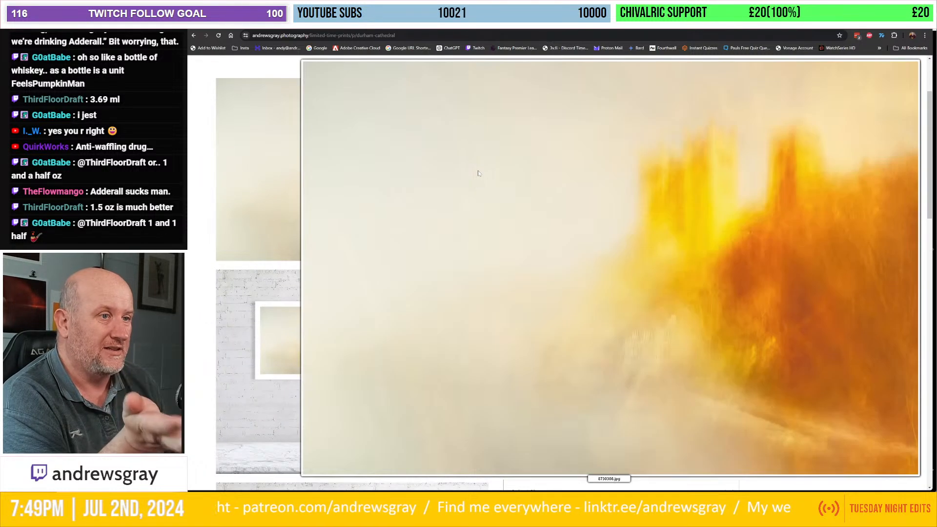
pyautogui.scroll(-1, 573, 272)
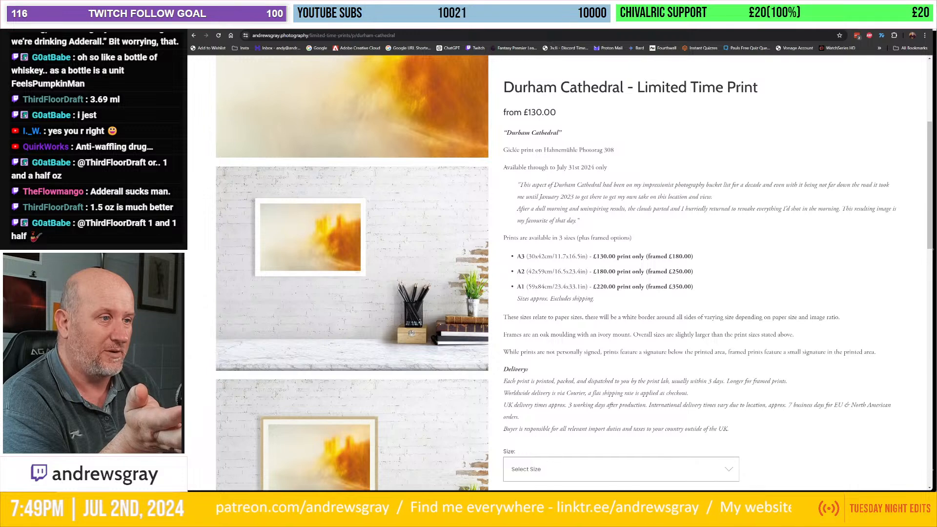
pyautogui.scroll(-2, 351, 272)
pyautogui.scroll(-3, 352, 272)
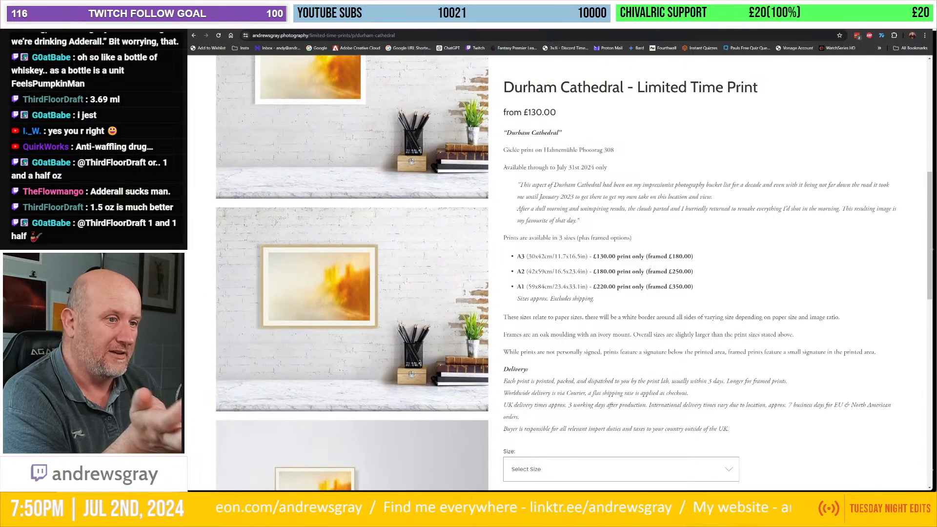
pyautogui.scroll(-2, 559, 272)
pyautogui.scroll(-4, 559, 271)
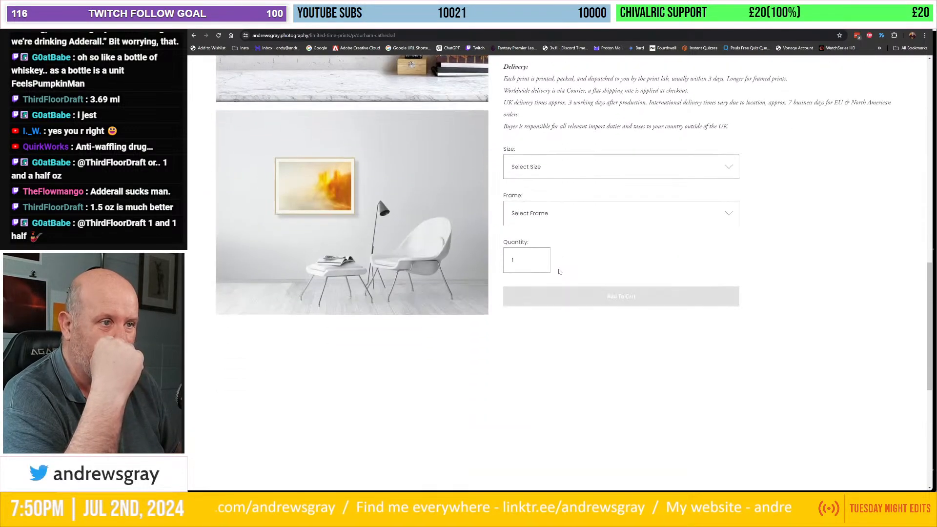
pyautogui.scroll(6, 559, 272)
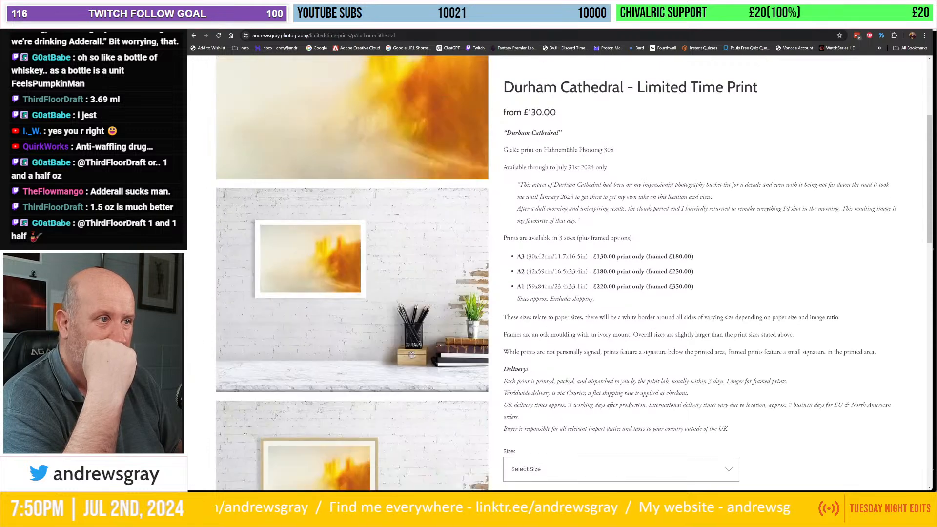
pyautogui.scroll(3, 559, 271)
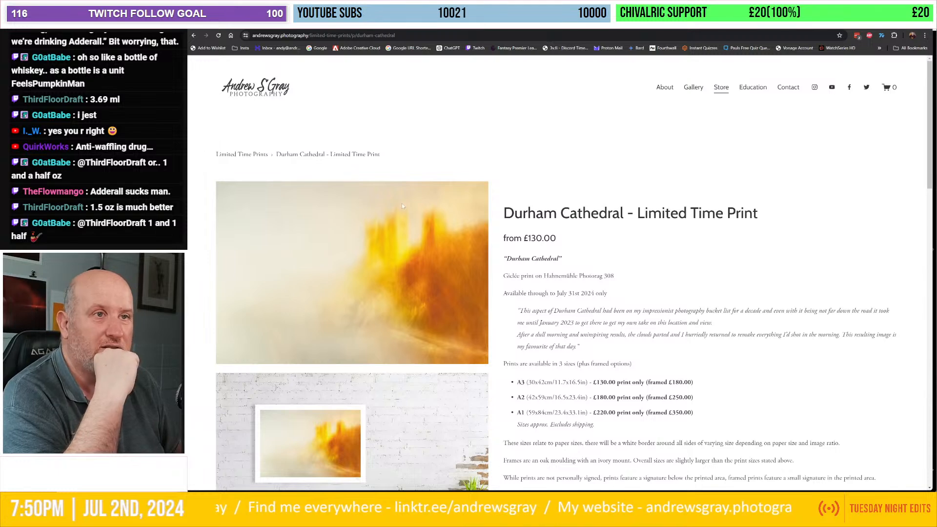
# - Go back to the print list, open the Eastern Trails limited time print and examine its description, sizes and order options
pyautogui.hotkey('alt', 'Left')
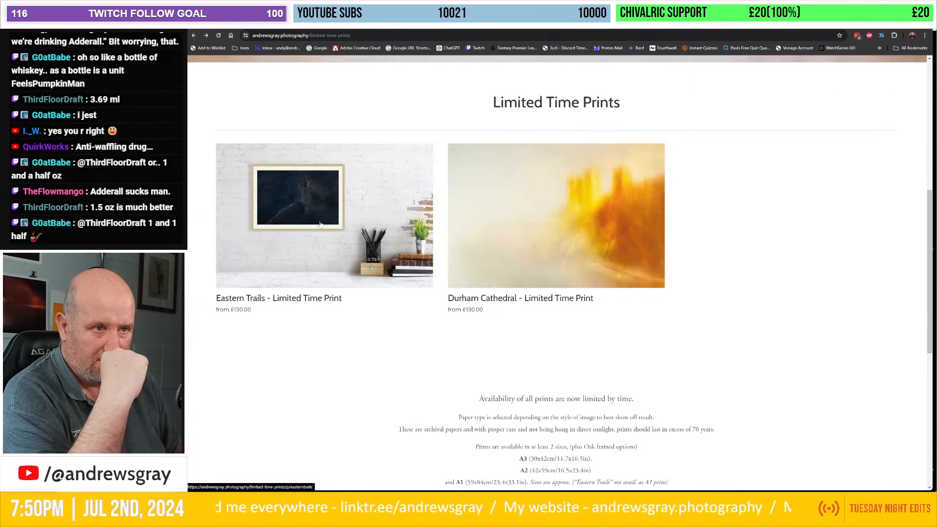
pyautogui.click(320, 197)
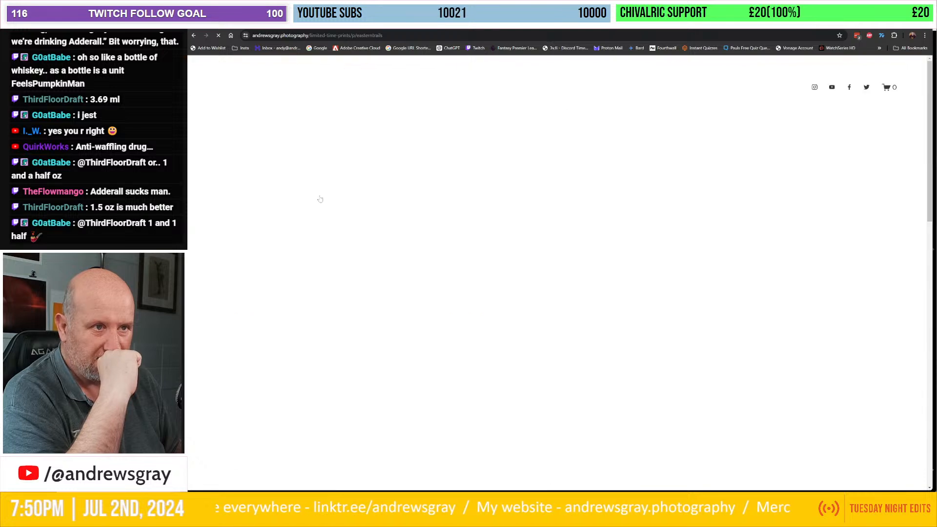
pyautogui.scroll(-1, 574, 268)
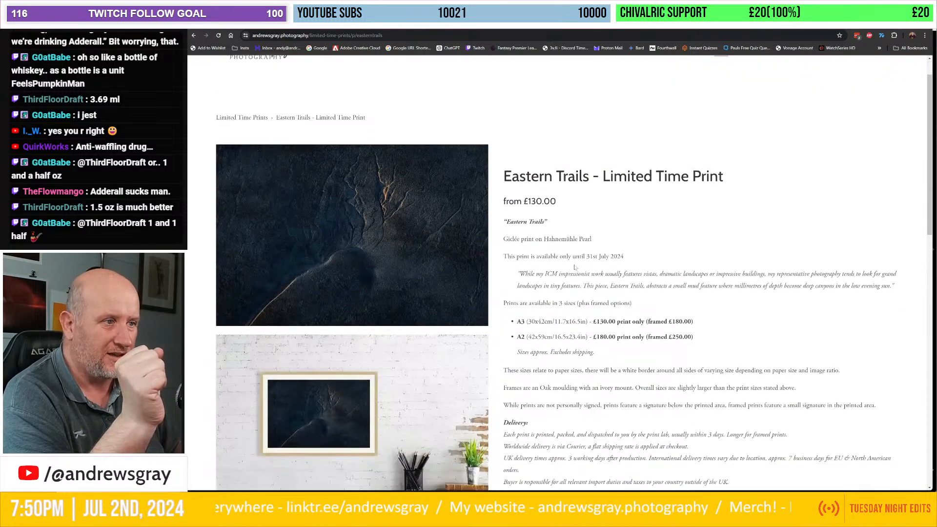
pyautogui.scroll(-1, 574, 267)
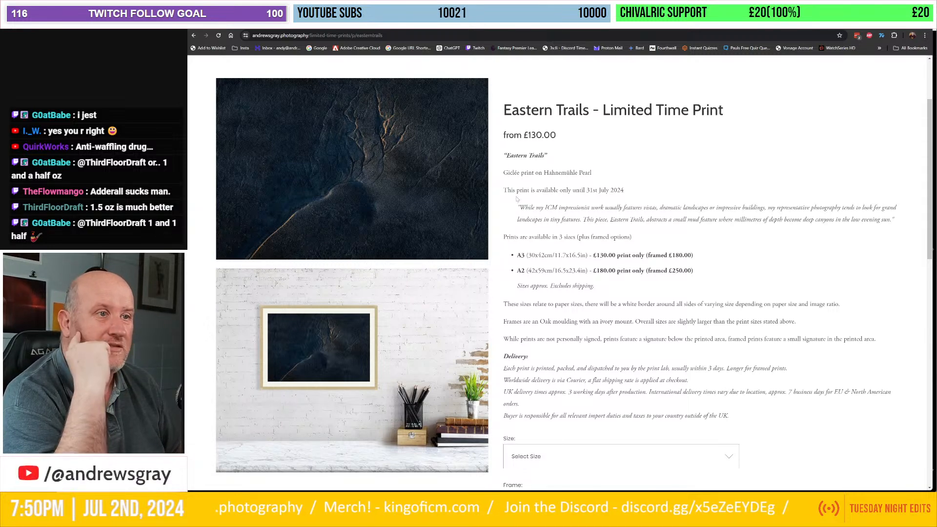
pyautogui.scroll(-2, 517, 199)
pyautogui.scroll(-2, 516, 197)
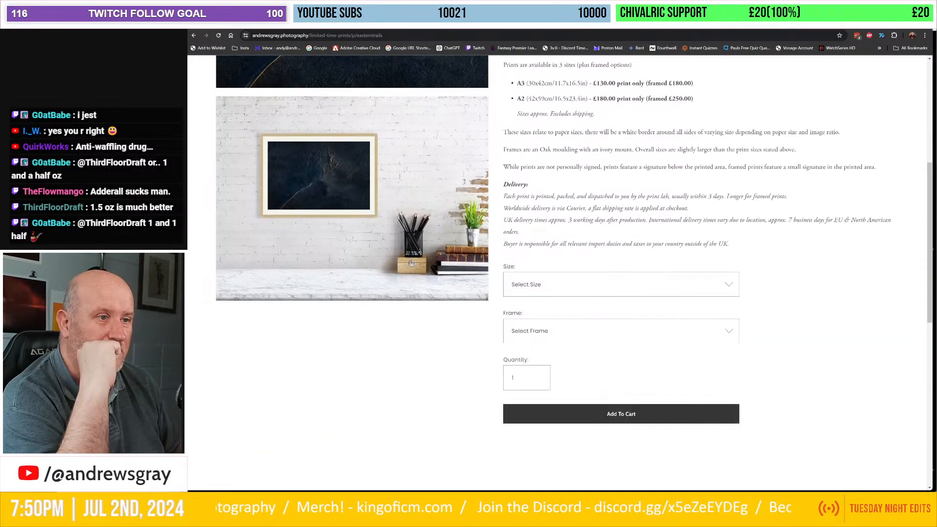
pyautogui.scroll(3, 516, 197)
pyautogui.scroll(1, 515, 197)
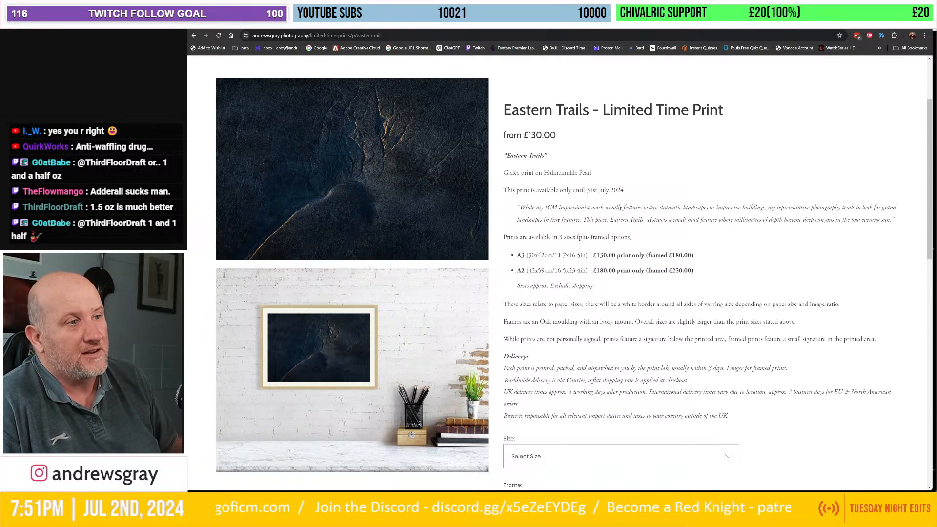
# - Switch to Lightroom Classic and browse back through the November 17 folder to display the lake photo ASG_2023-854431.NEF
pyautogui.click(901, 31)
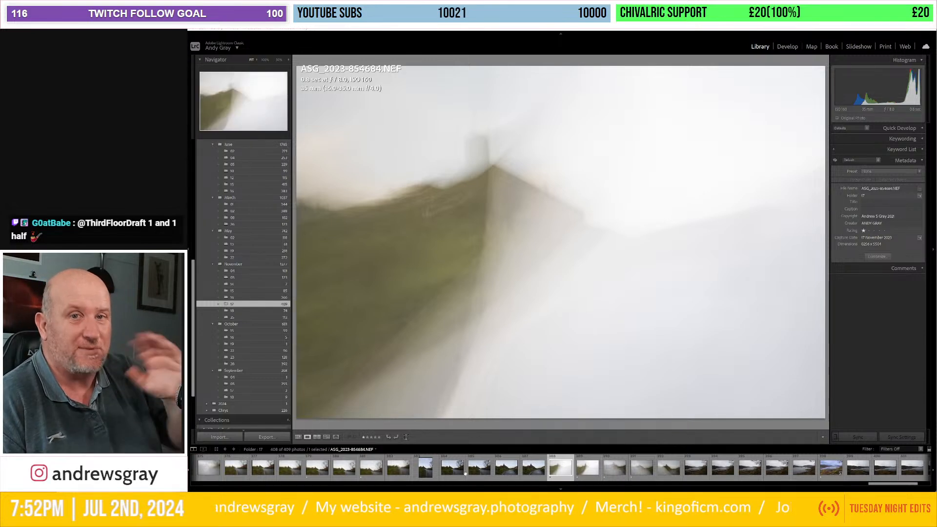
pyautogui.scroll(-3, 708, 483)
pyautogui.scroll(5, 707, 483)
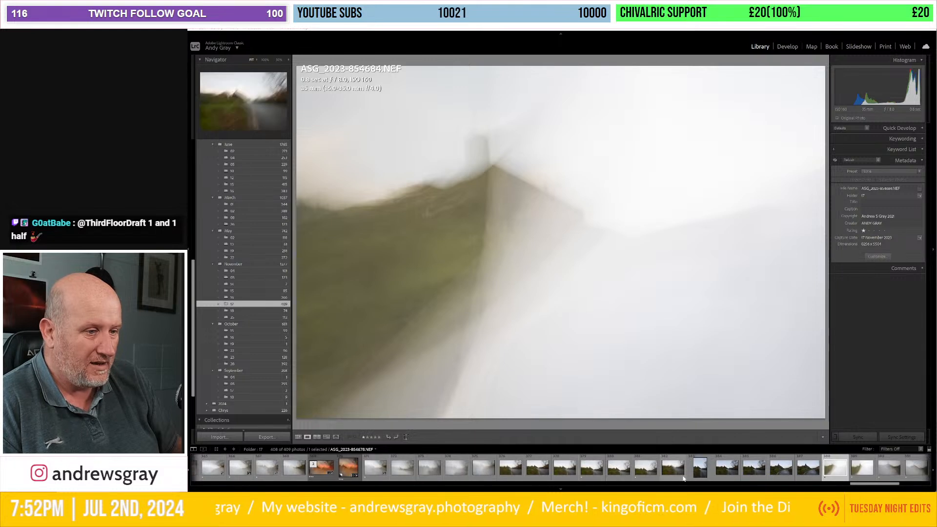
pyautogui.scroll(5, 639, 482)
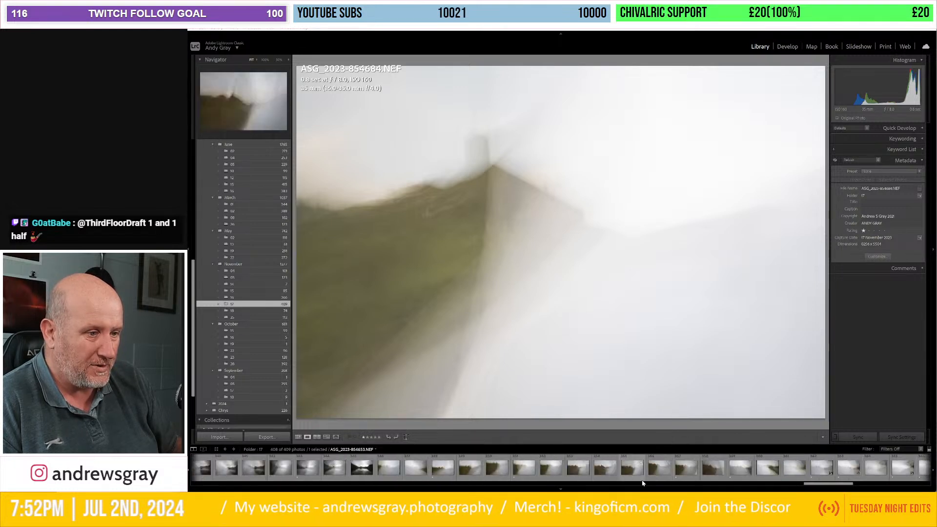
pyautogui.scroll(5, 783, 472)
pyautogui.scroll(5, 783, 472)
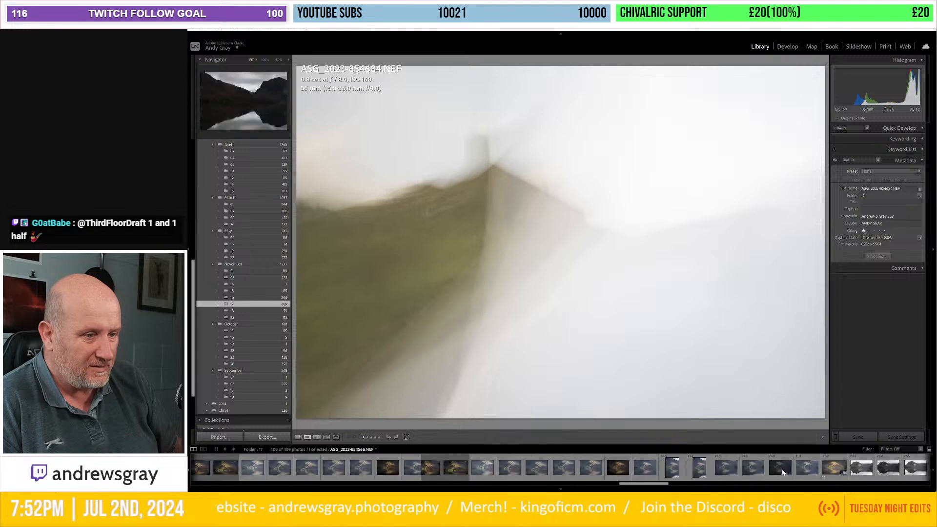
pyautogui.scroll(10, 783, 471)
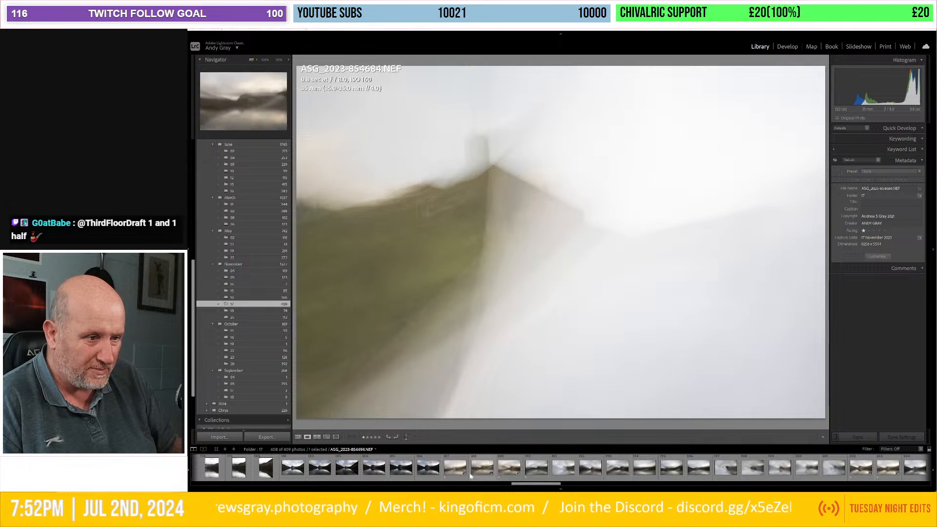
pyautogui.scroll(5, 457, 471)
pyautogui.scroll(5, 414, 471)
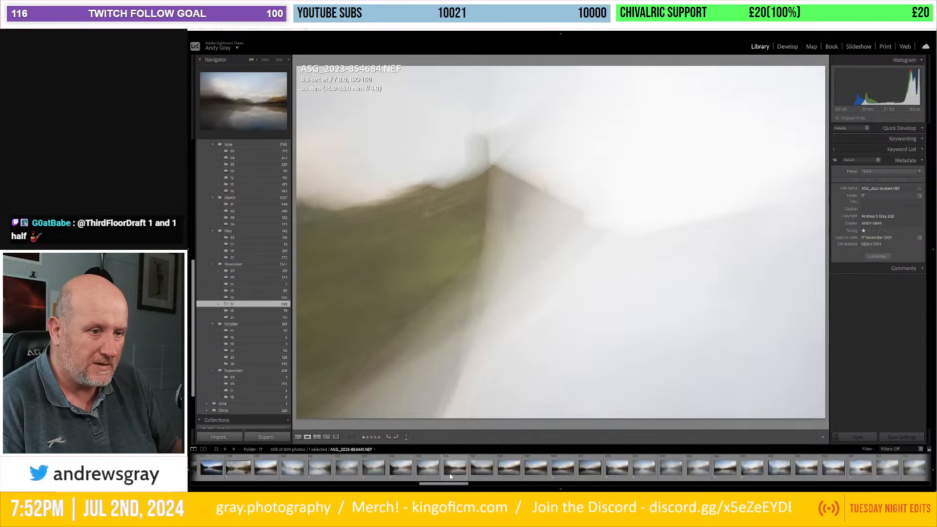
pyautogui.scroll(5, 371, 471)
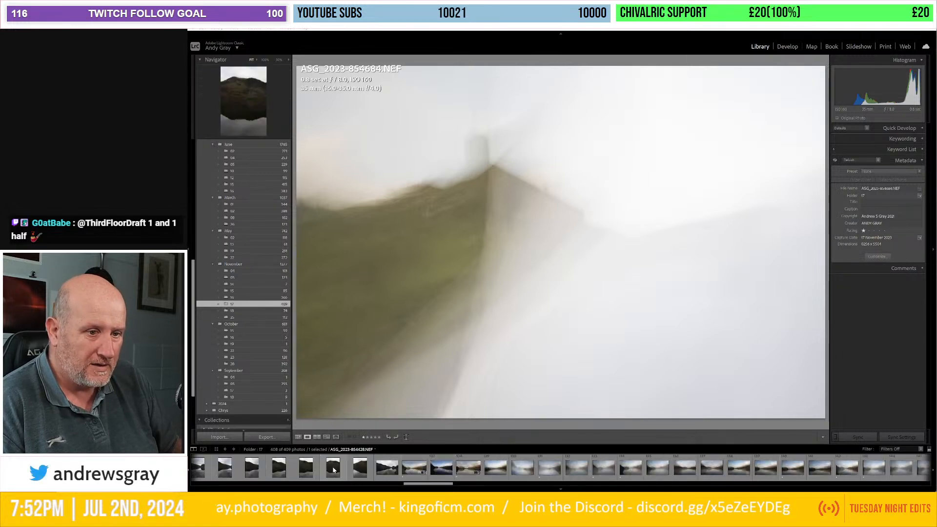
pyautogui.click(410, 472)
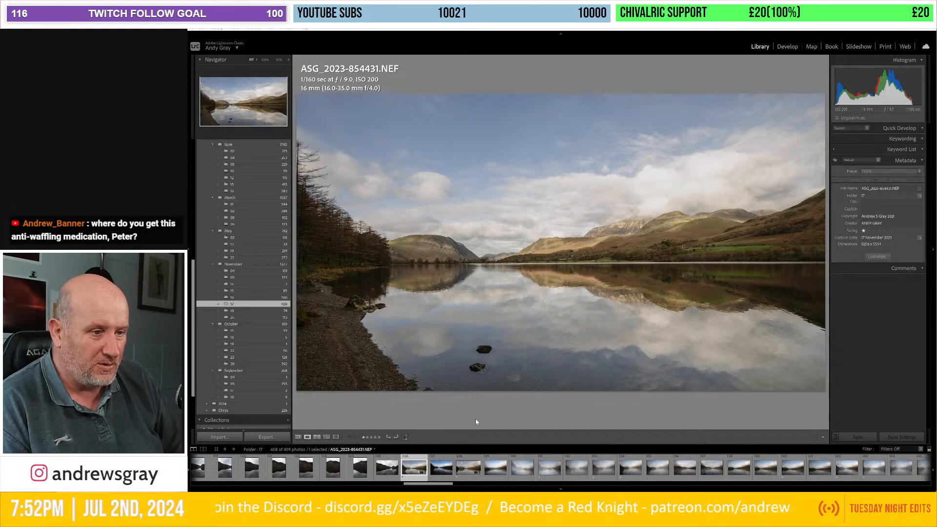
# - Compare the sharp lake photo ASG_2023-854433.NEF with the blurred lake shots up to ASG_2023-854437.NEF, dismissing the browser notification
pyautogui.click(470, 469)
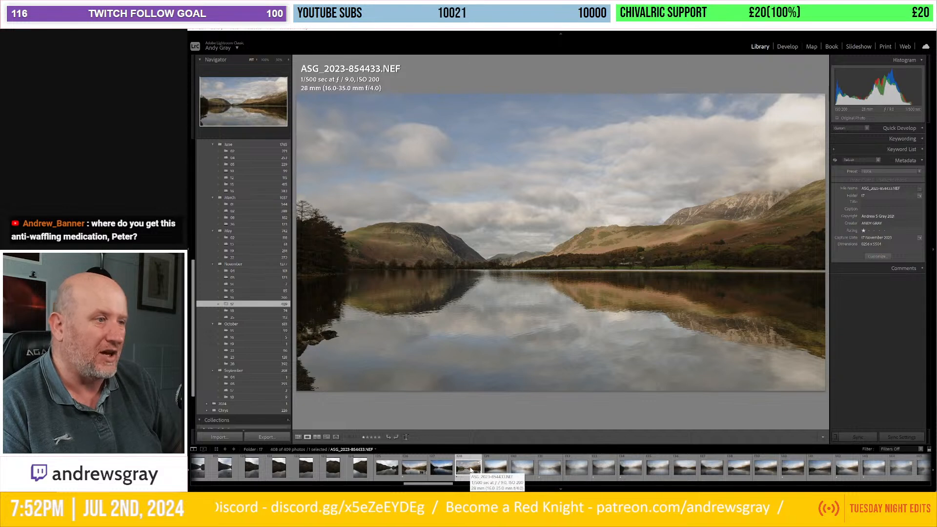
pyautogui.click(568, 480)
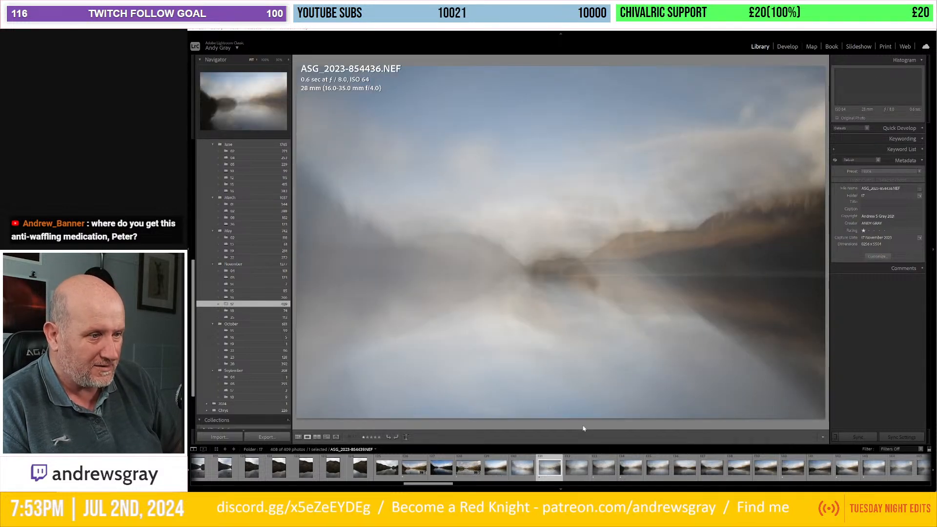
pyautogui.press('Left')
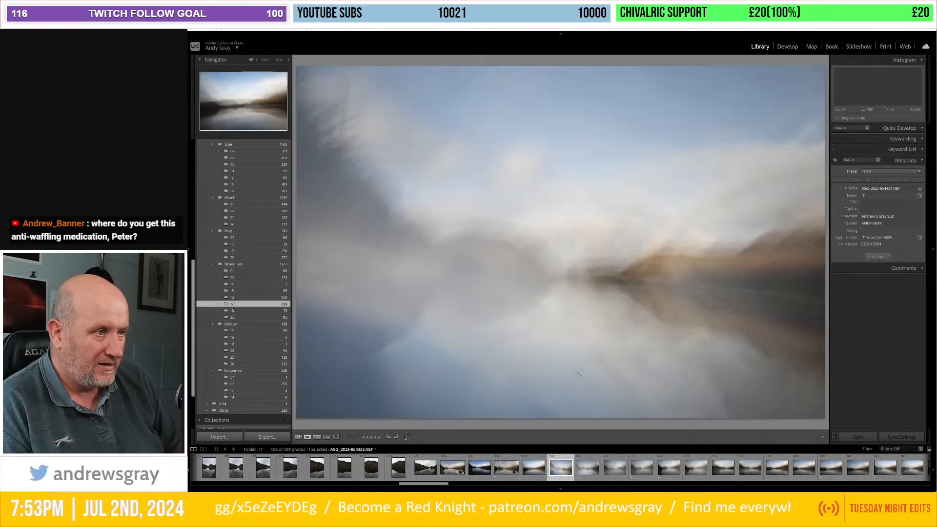
pyautogui.press('Right')
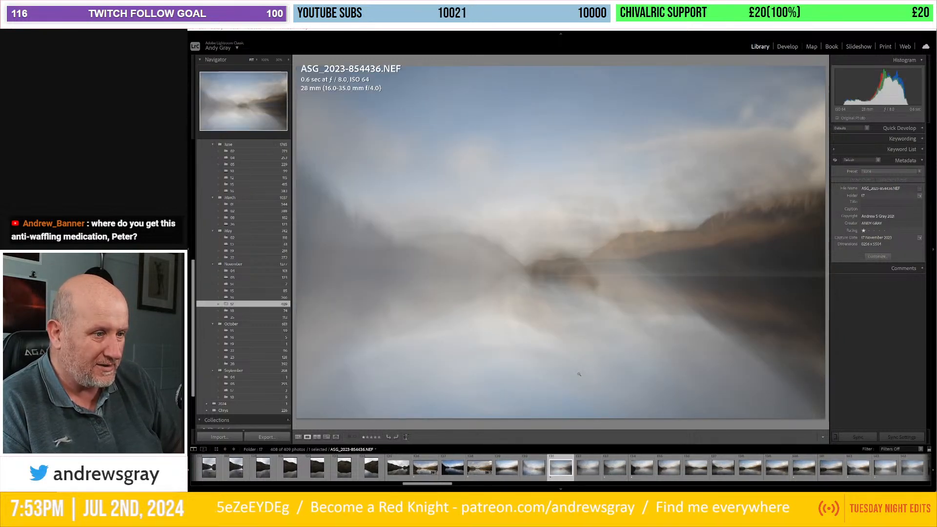
pyautogui.press('Right')
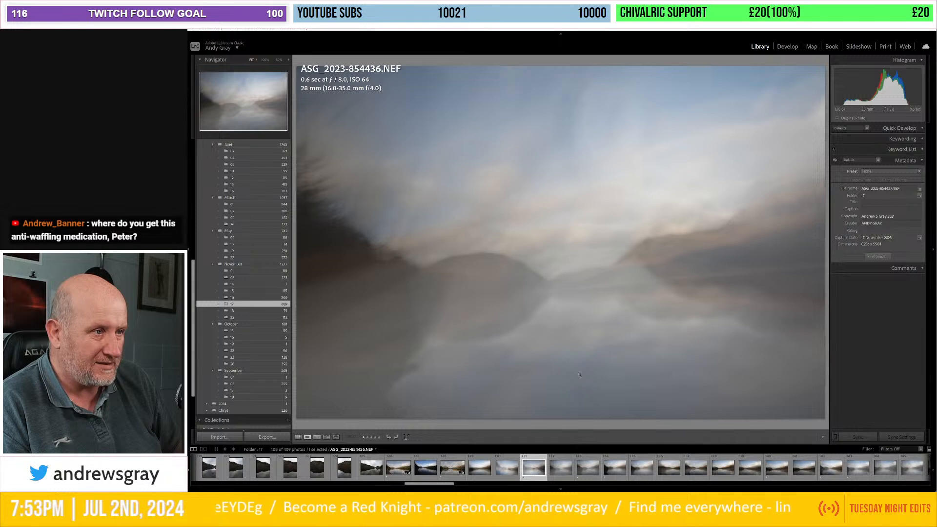
pyautogui.press('Right')
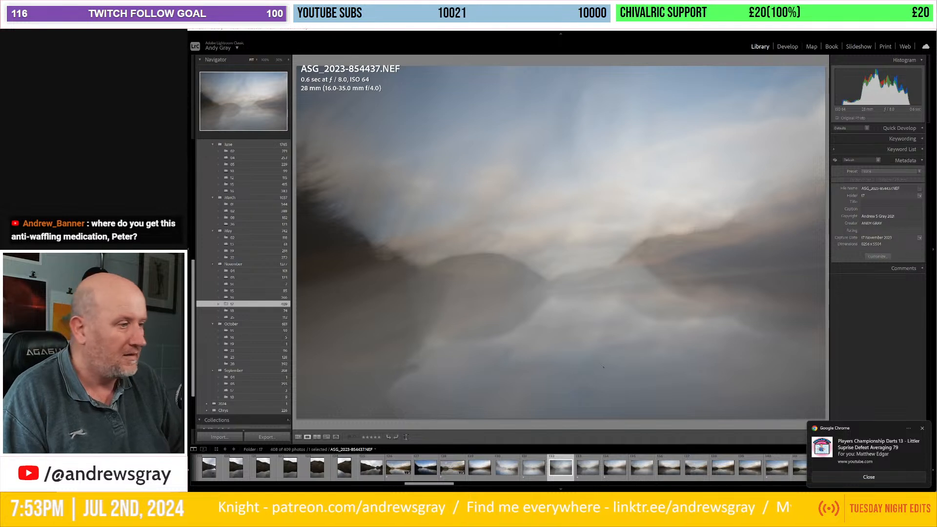
pyautogui.click(885, 476)
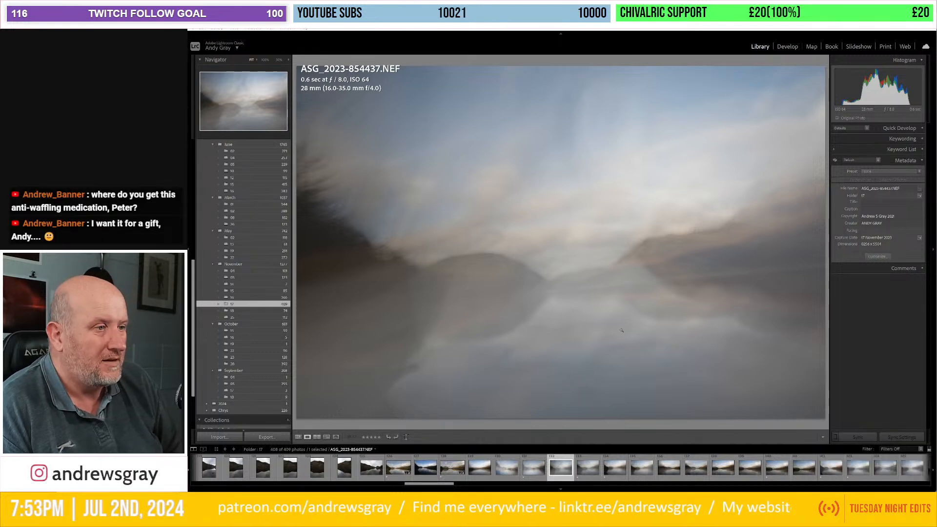
# - View the blurred lake shots one by one from ASG_2023-854438.NEF to the frame after ASG_2023-854440.NEF
pyautogui.press('Right')
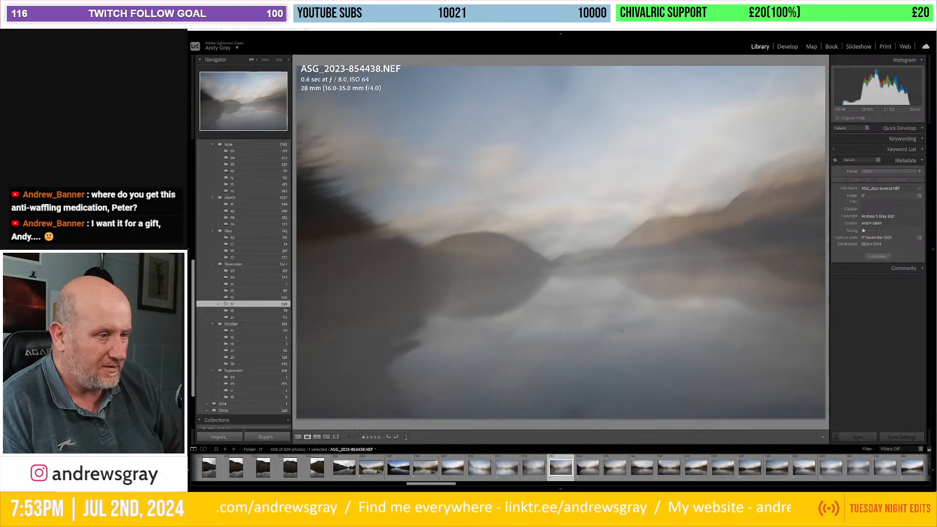
pyautogui.press('Right')
pyautogui.press('Right')
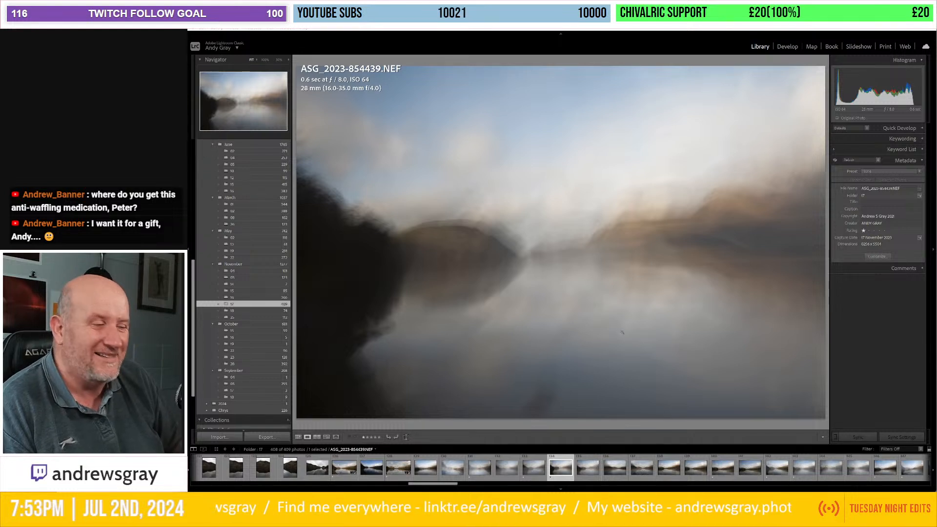
pyautogui.press('Right')
pyautogui.press('Left')
pyautogui.press('Right')
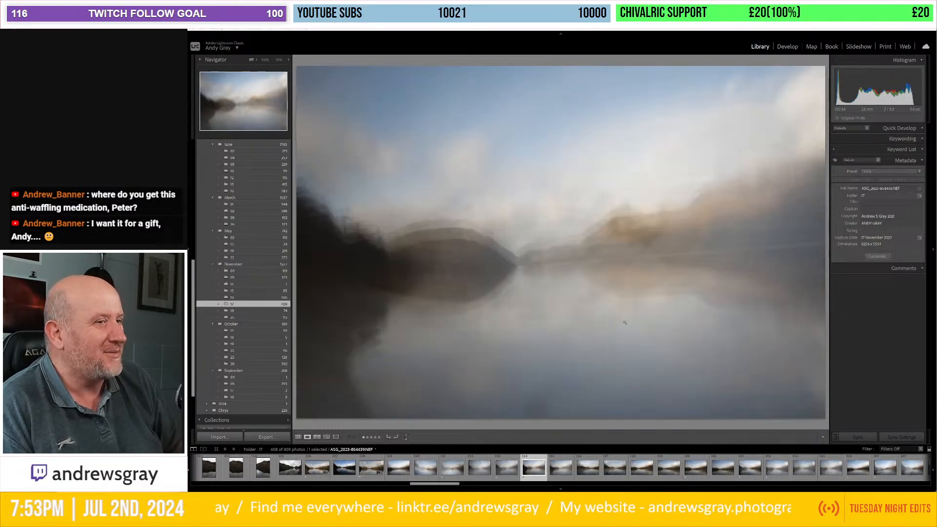
pyautogui.press('Right')
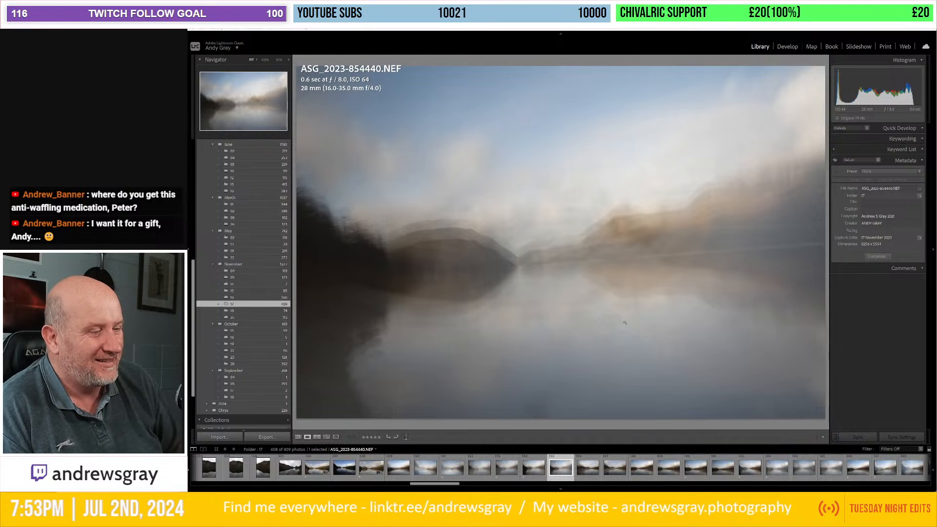
pyautogui.press('Right')
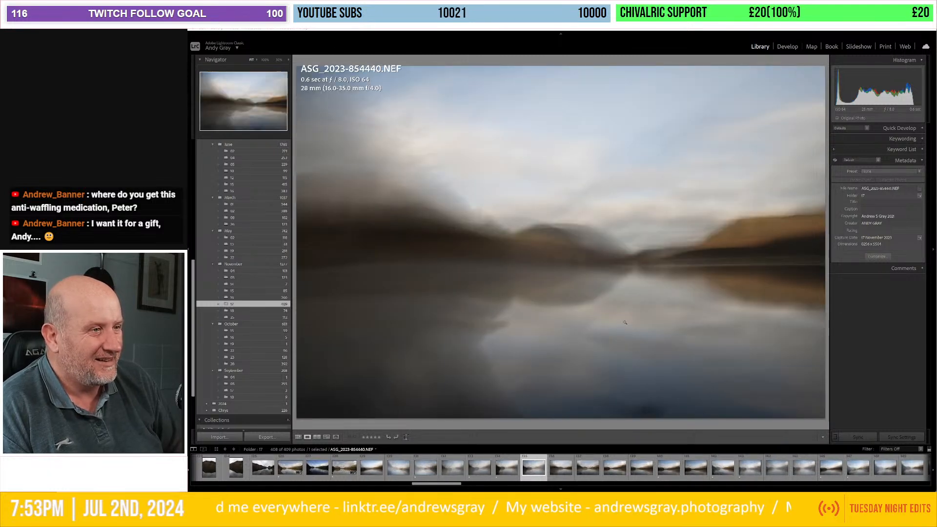
# - View the blurred lake shots one by one from ASG_2023-854441.NEF to ASG_2023-854447.NEF, going back and forth between neighbouring frames to compare them
pyautogui.press('Right')
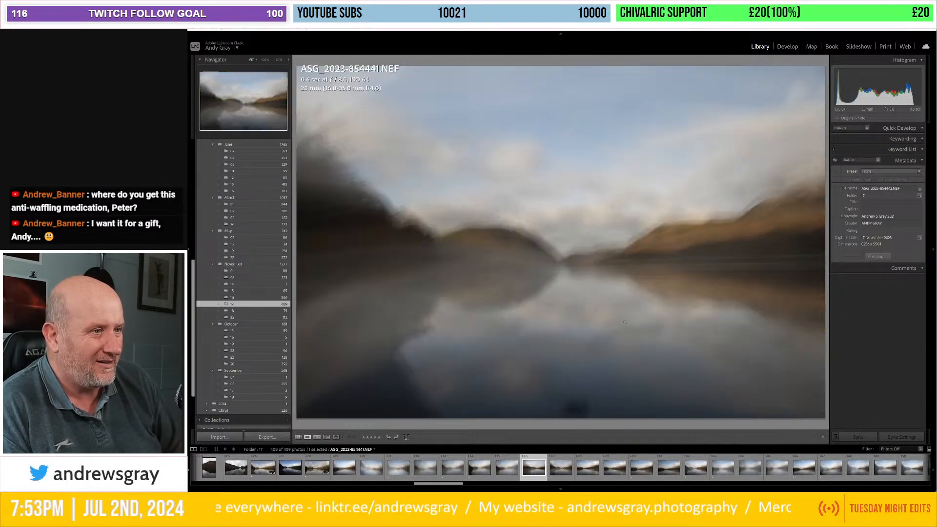
pyautogui.press('Left')
pyautogui.press('Right')
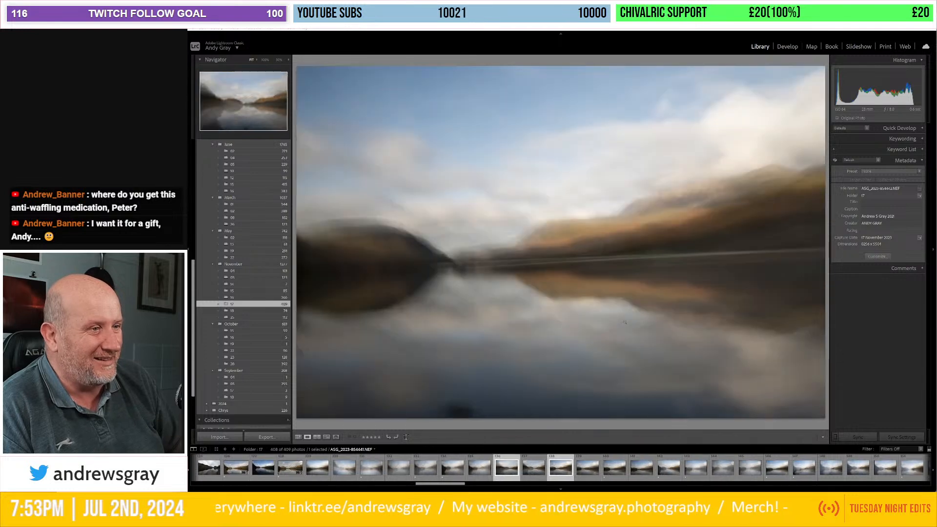
pyautogui.press('Right')
pyautogui.press('Left')
pyautogui.press('Right')
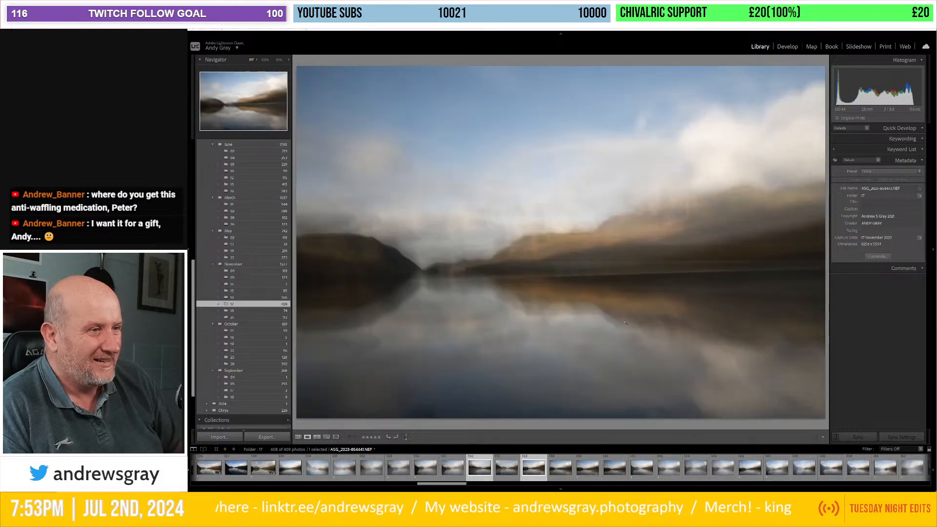
pyautogui.press('Right')
pyautogui.press('Right')
pyautogui.press('Right')
pyautogui.press('Right')
pyautogui.press('Right')
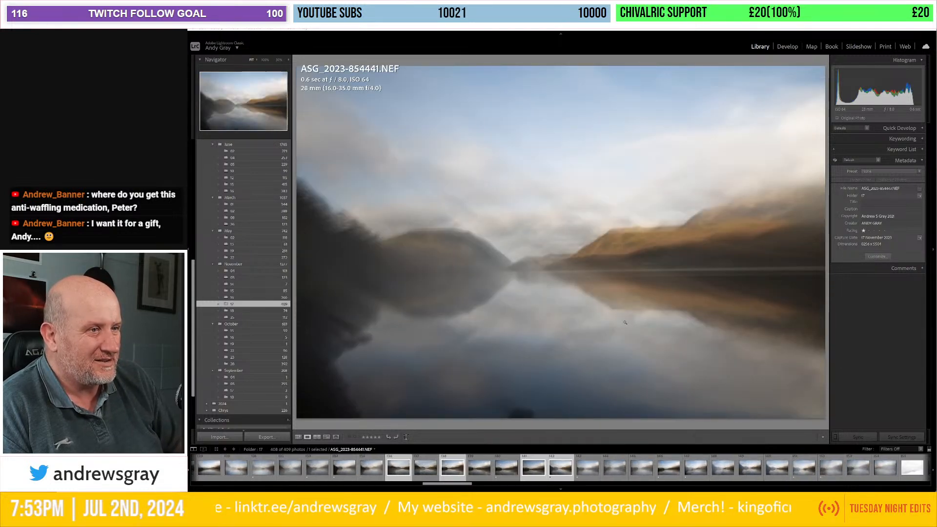
# - Compare the blurred lake shots around ASG_2023-854448.NEF and rate ASG_2023-854449.NEF and ASG_2023-854450.NEF one star
pyautogui.press('Right')
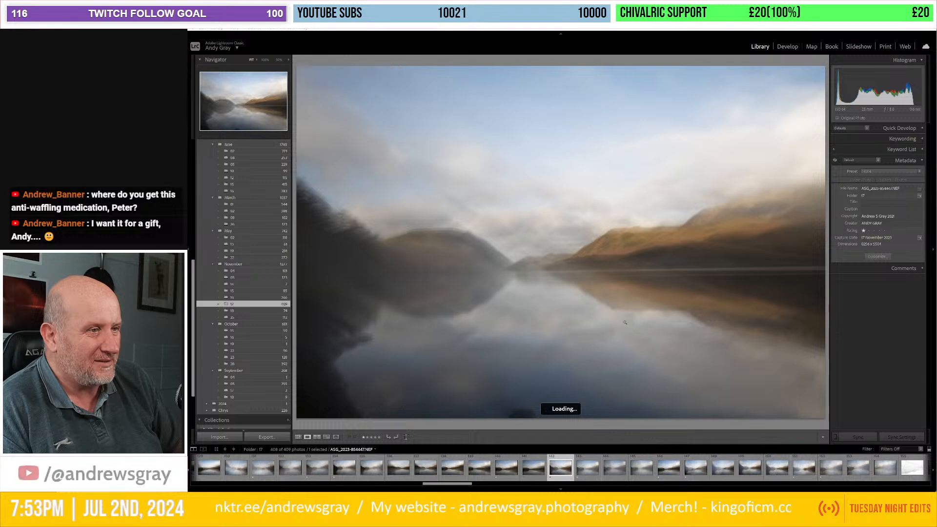
pyautogui.press('Right')
pyautogui.press('Left')
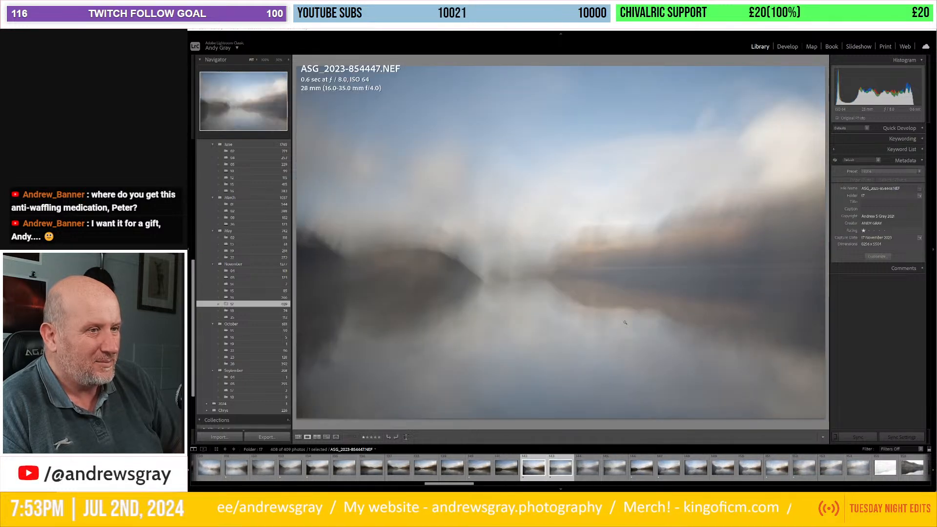
pyautogui.press('Right')
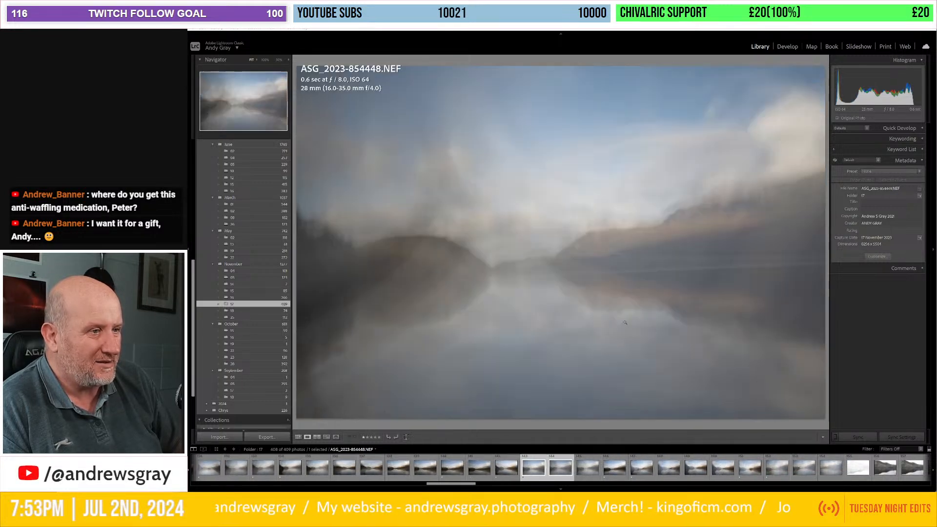
pyautogui.press('Right')
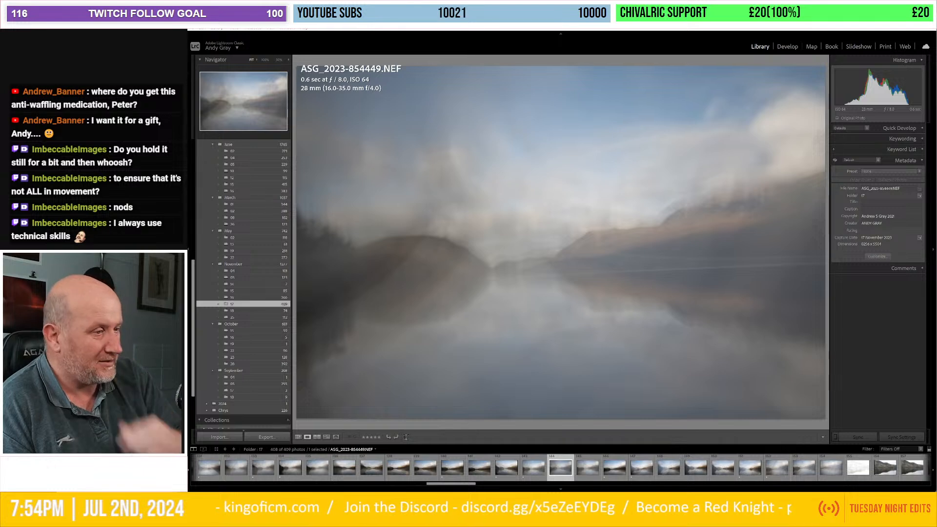
pyautogui.press('1')
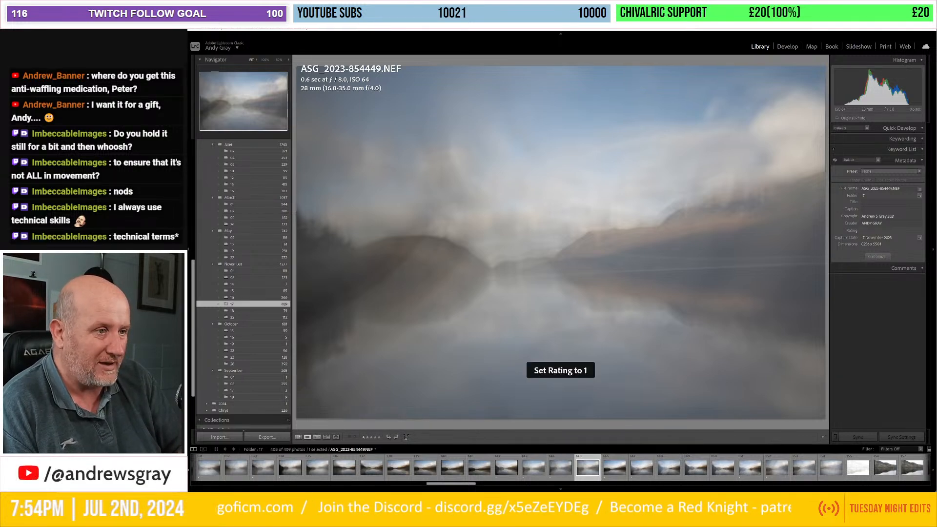
pyautogui.press('1')
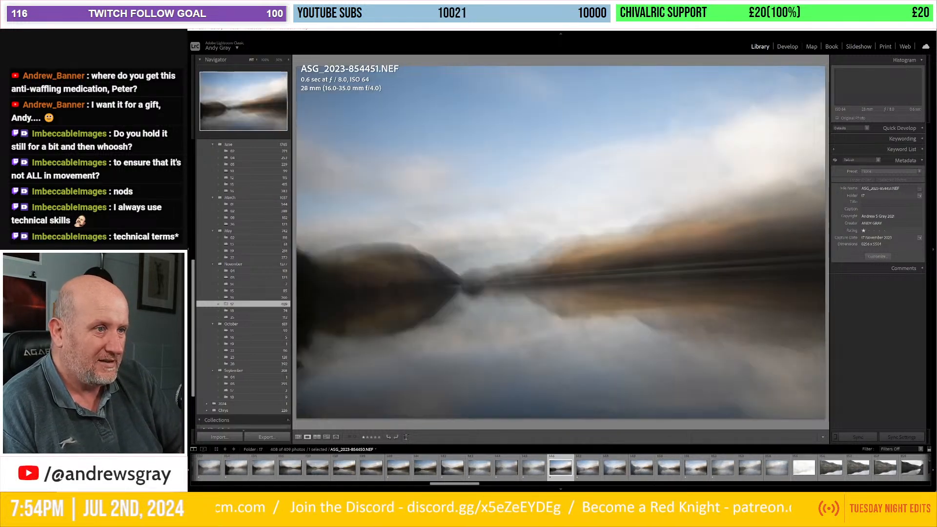
# - View the remaining blurred lake shots one by one from ASG_2023-854451.NEF to the overexposed ASG_2023-854460.NEF
pyautogui.press('Right')
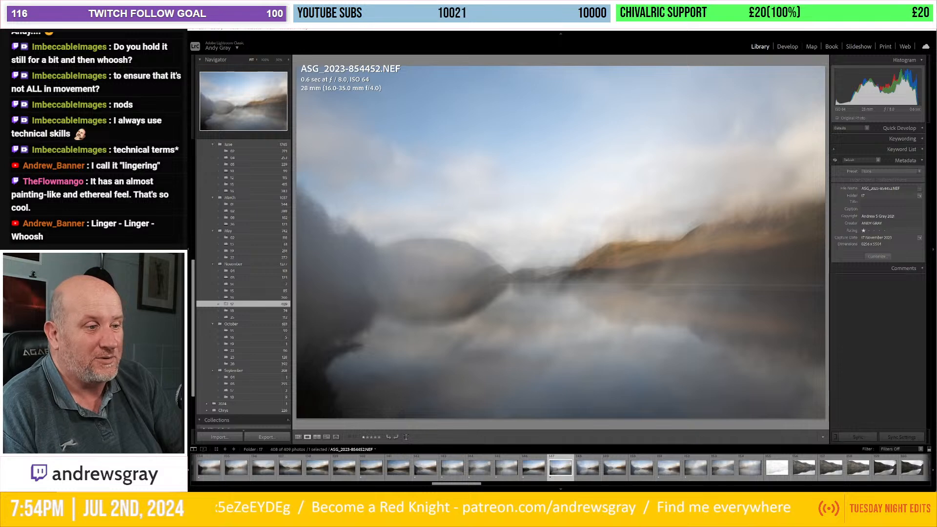
pyautogui.press('Right')
pyautogui.press('Right')
pyautogui.press('Right')
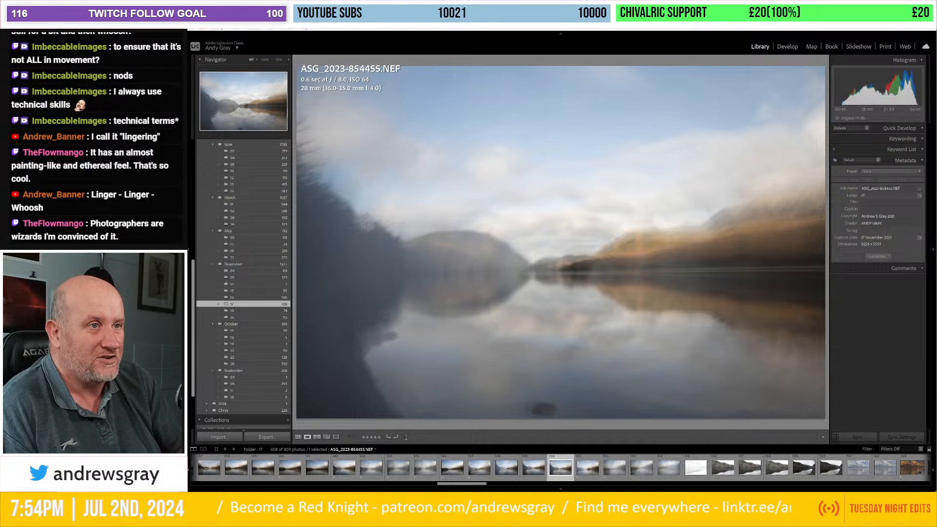
pyautogui.press('Right')
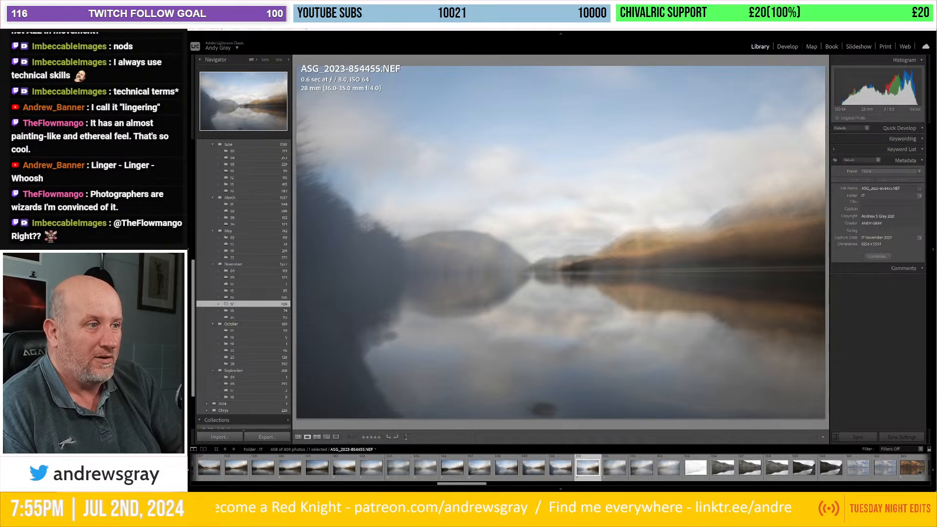
pyautogui.press('Right')
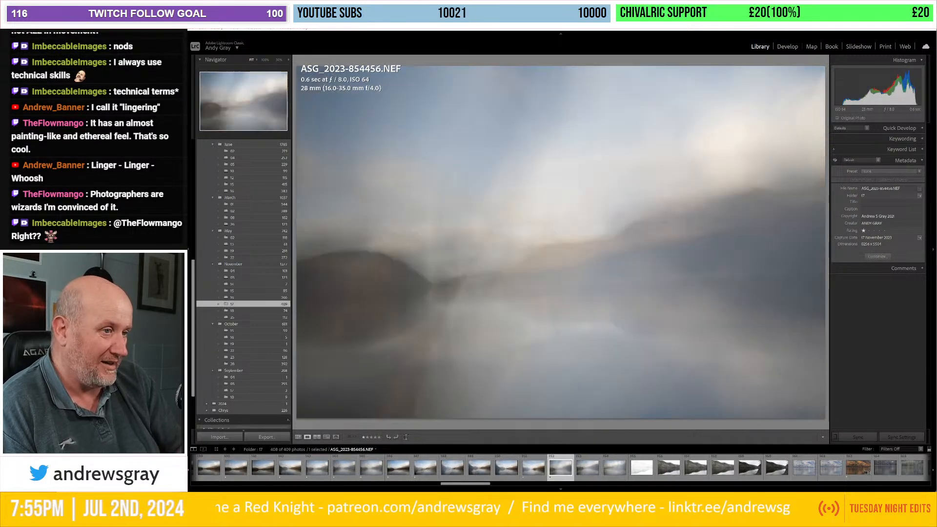
pyautogui.press('Right')
pyautogui.press('Right')
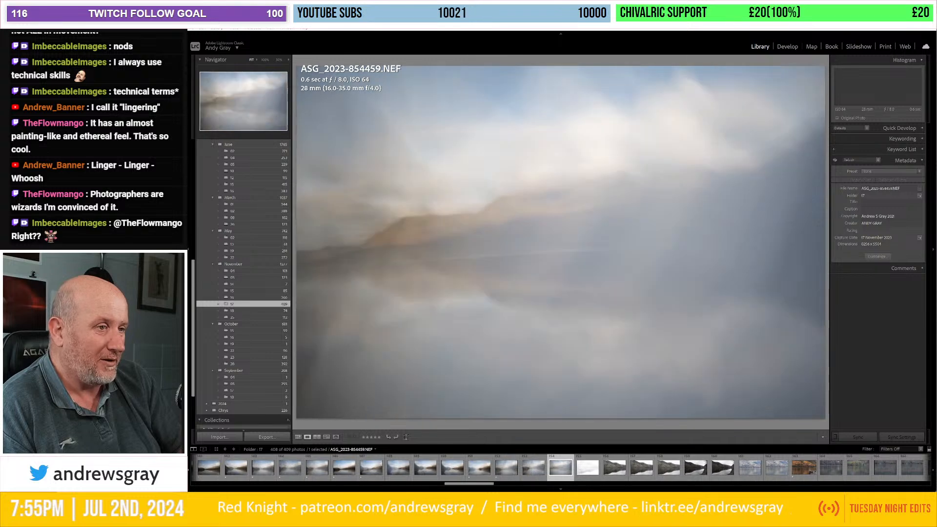
pyautogui.press('Right')
pyautogui.press('Right')
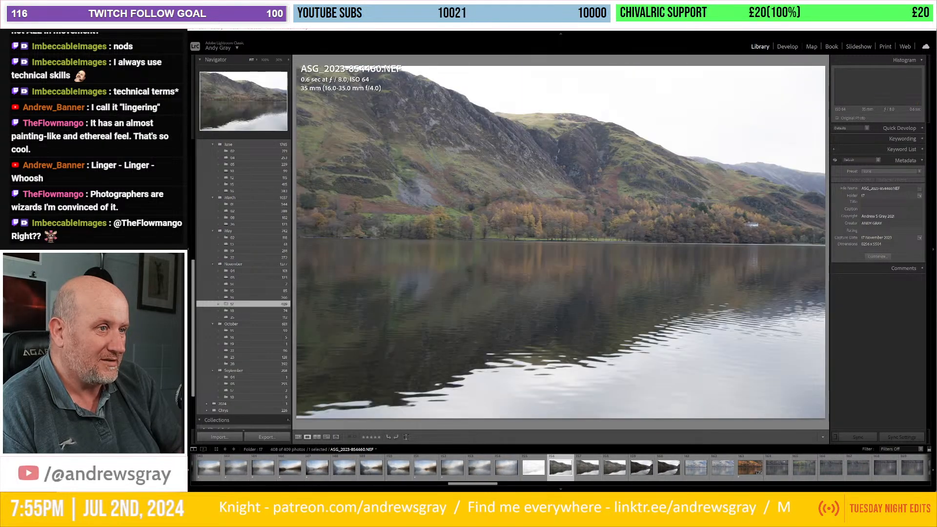
pyautogui.press('Left')
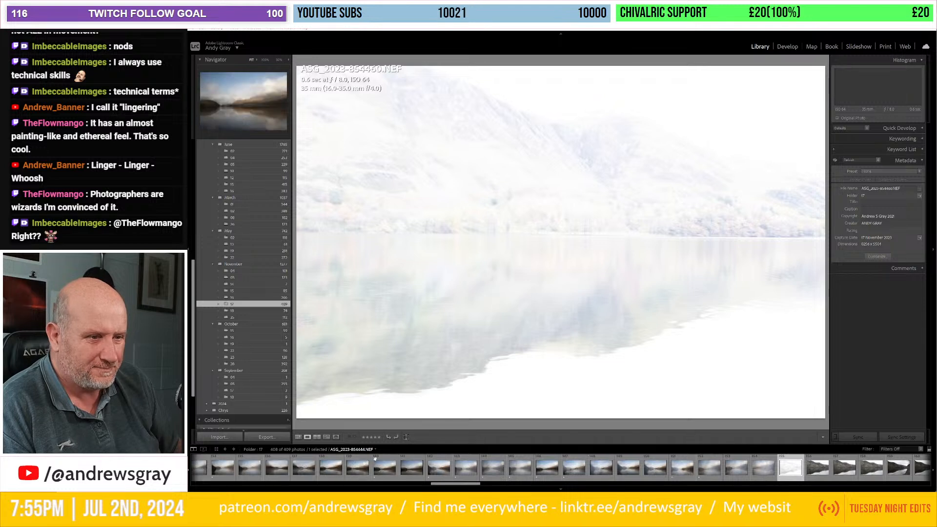
pyautogui.scroll(1, 371, 460)
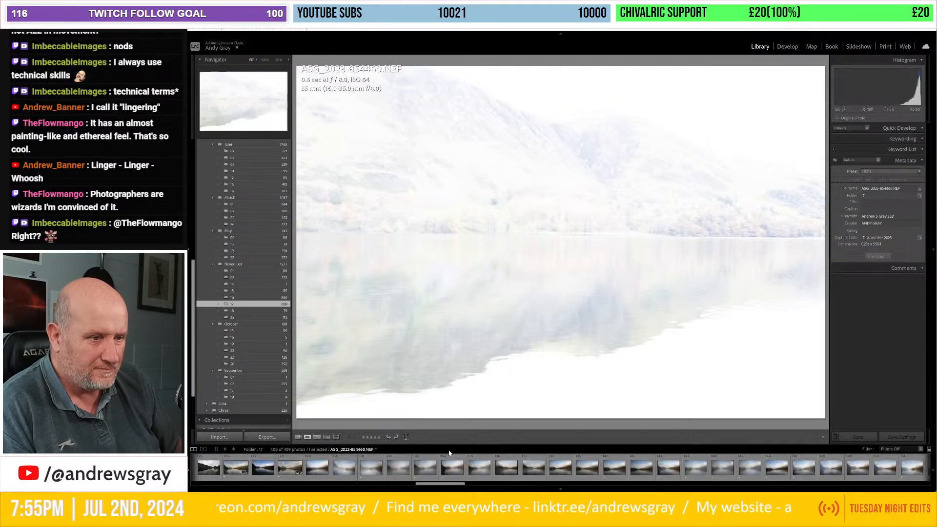
pyautogui.click(366, 471)
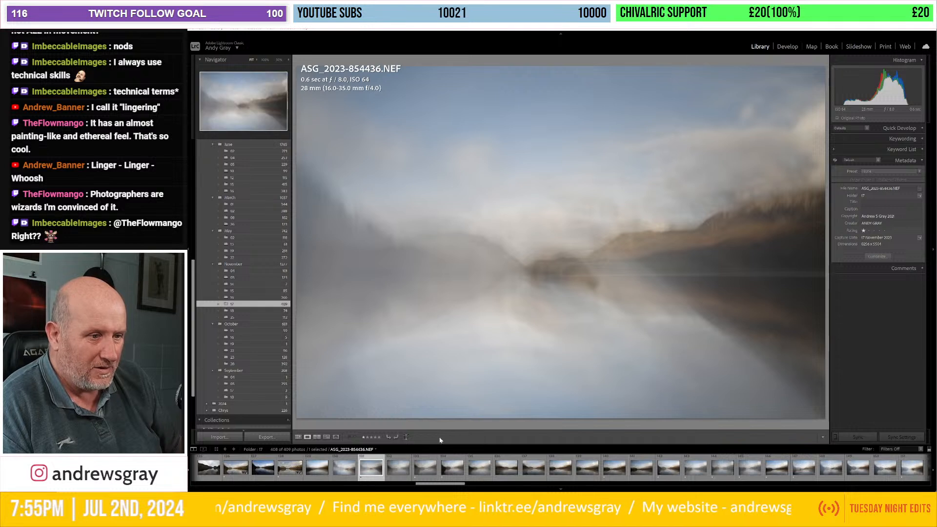
pyautogui.keyDown('ctrl'); pyautogui.click(423, 470); pyautogui.keyUp('ctrl')
pyautogui.keyDown('ctrl'); pyautogui.click(452, 468); pyautogui.keyUp('ctrl')
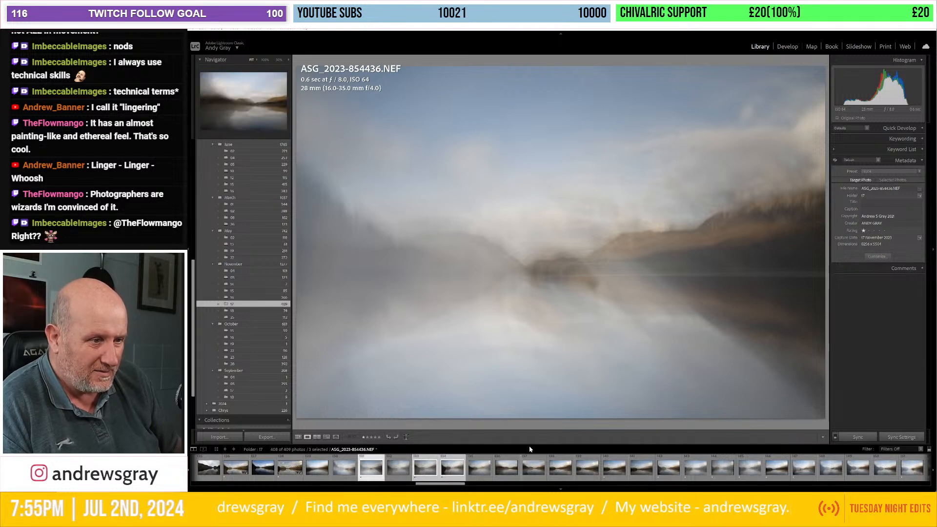
pyautogui.click(615, 470)
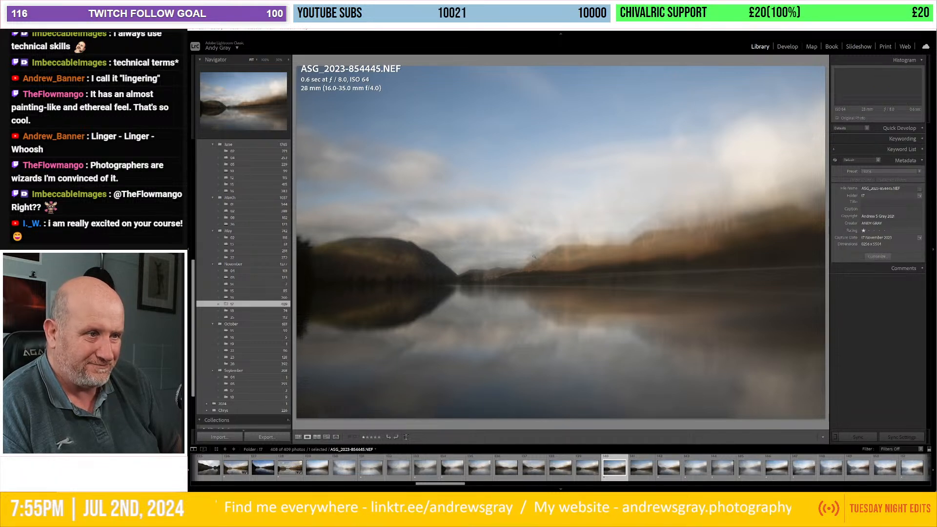
pyautogui.click(424, 471)
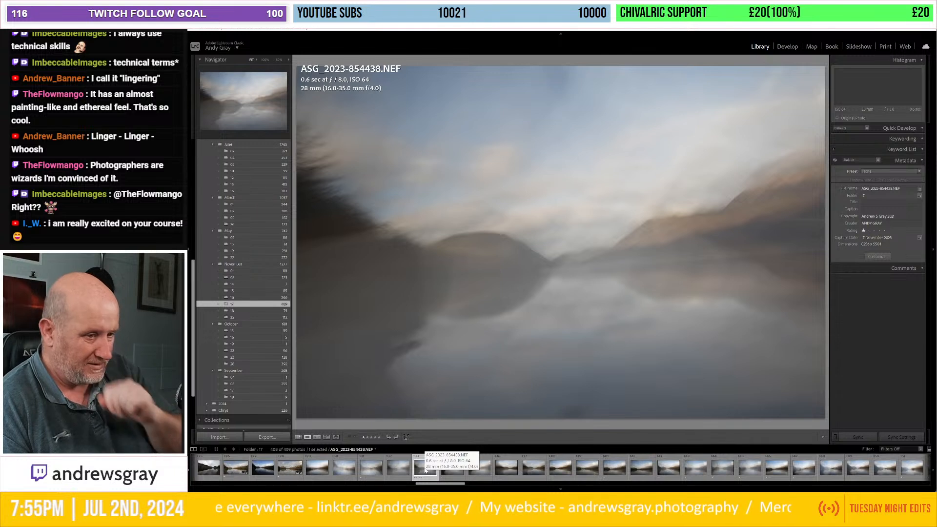
# - Select the five lake photos ASG_2023-854436.NEF, 854438, 854439, 854452 and 854447 together, keeping ASG_2023-854447.NEF as the displayed photo
pyautogui.click(380, 471)
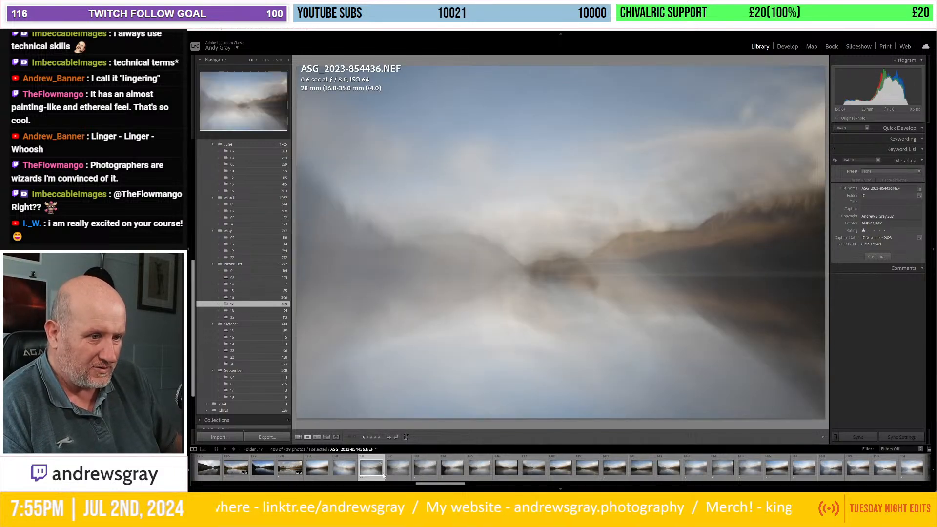
pyautogui.keyDown('ctrl'); pyautogui.click(425, 469); pyautogui.keyUp('ctrl')
pyautogui.keyDown('ctrl'); pyautogui.click(451, 471); pyautogui.keyUp('ctrl')
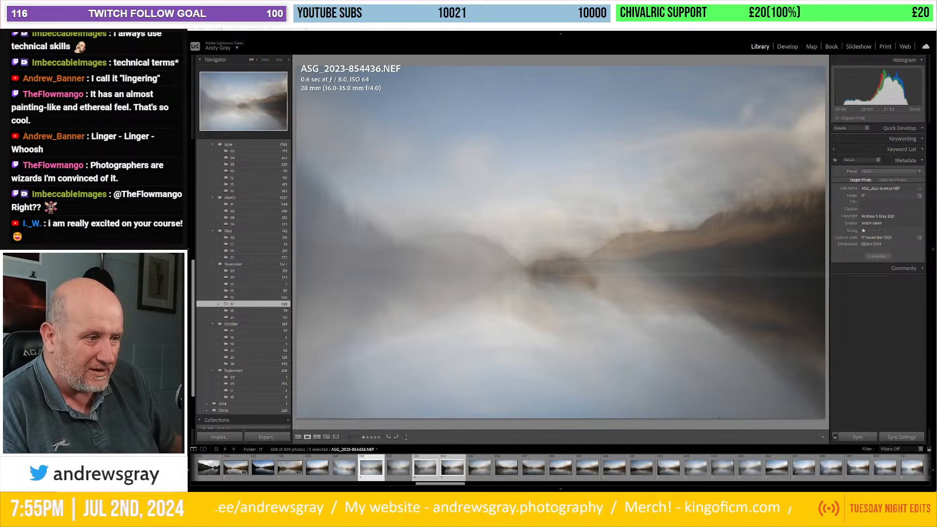
pyautogui.keyDown('ctrl'); pyautogui.click(748, 471); pyautogui.keyUp('ctrl')
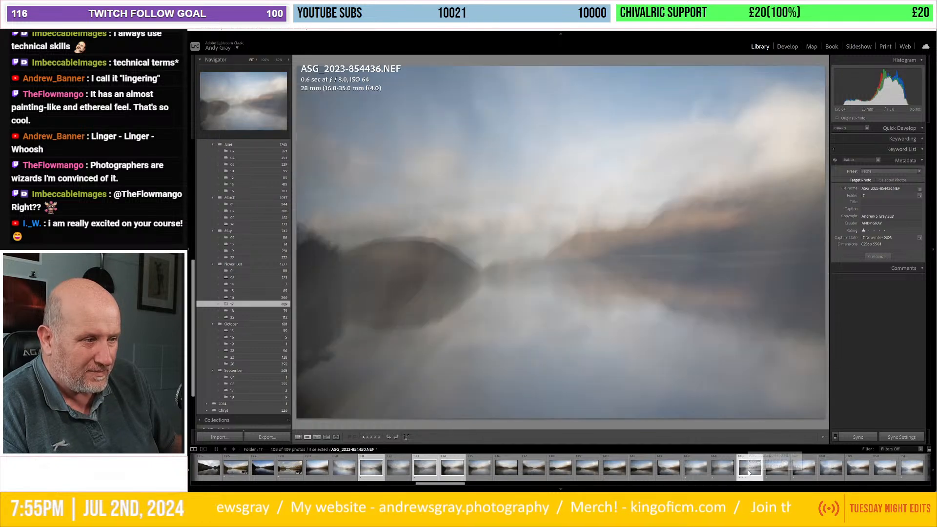
pyautogui.keyDown('ctrl'); pyautogui.click(748, 471); pyautogui.keyUp('ctrl')
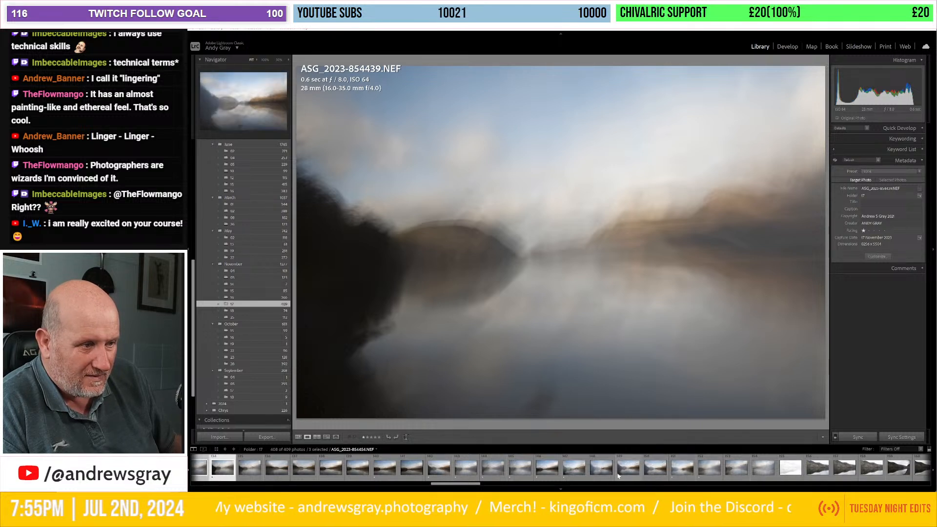
pyautogui.keyDown('ctrl'); pyautogui.click(574, 471); pyautogui.keyUp('ctrl')
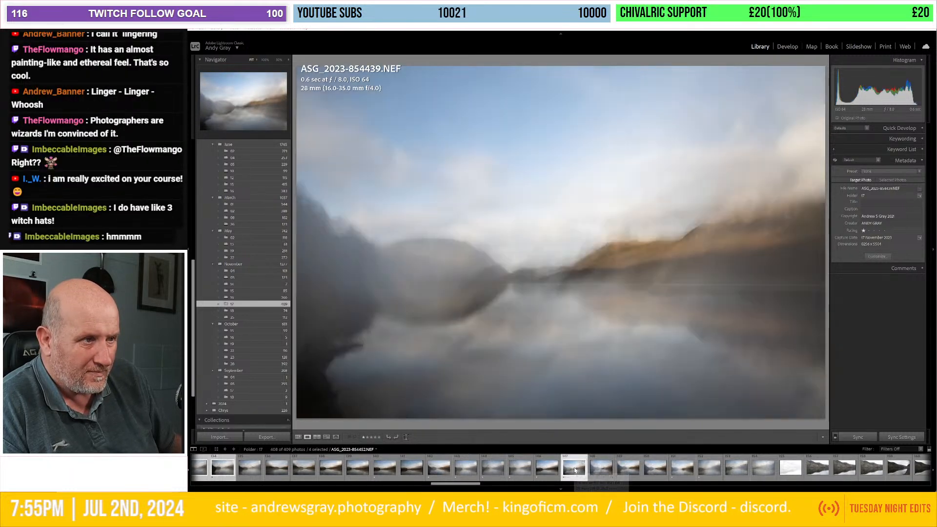
pyautogui.click(575, 471)
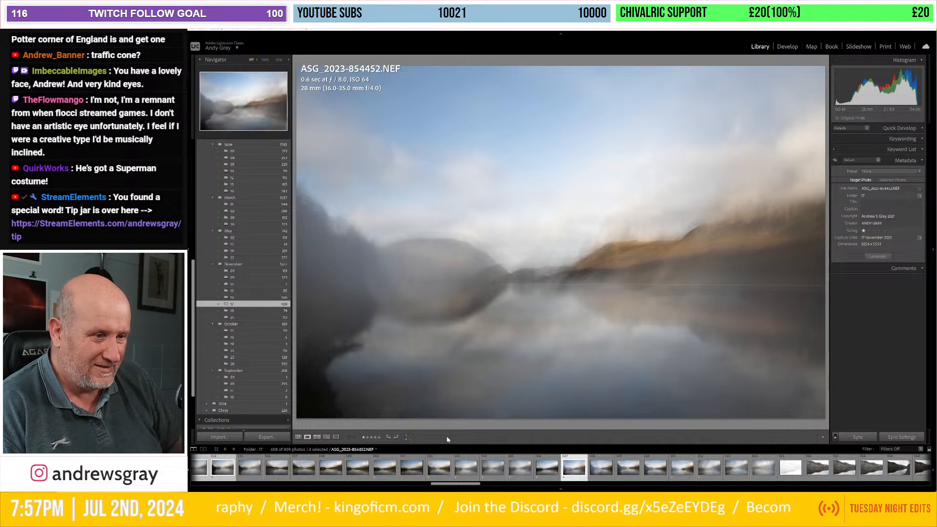
pyautogui.click(439, 467)
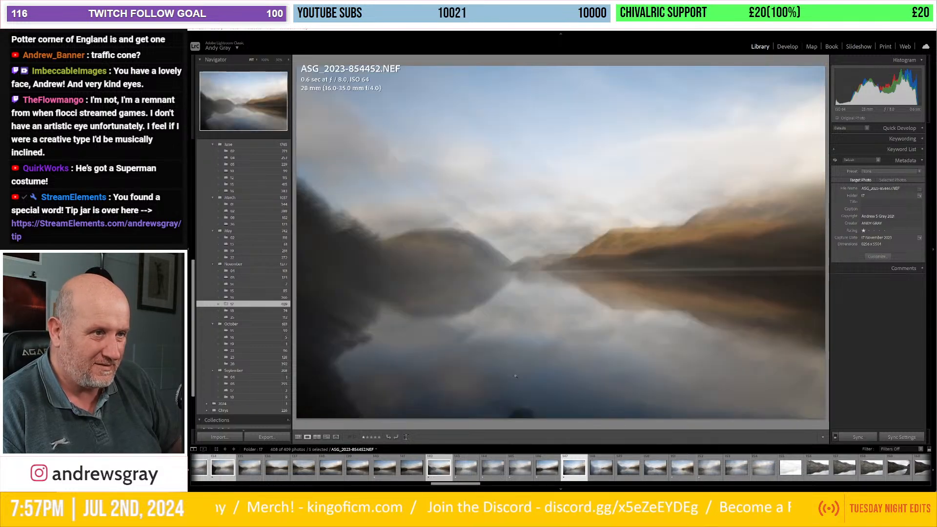
pyautogui.moveTo(434, 484); pyautogui.dragTo(419, 484)
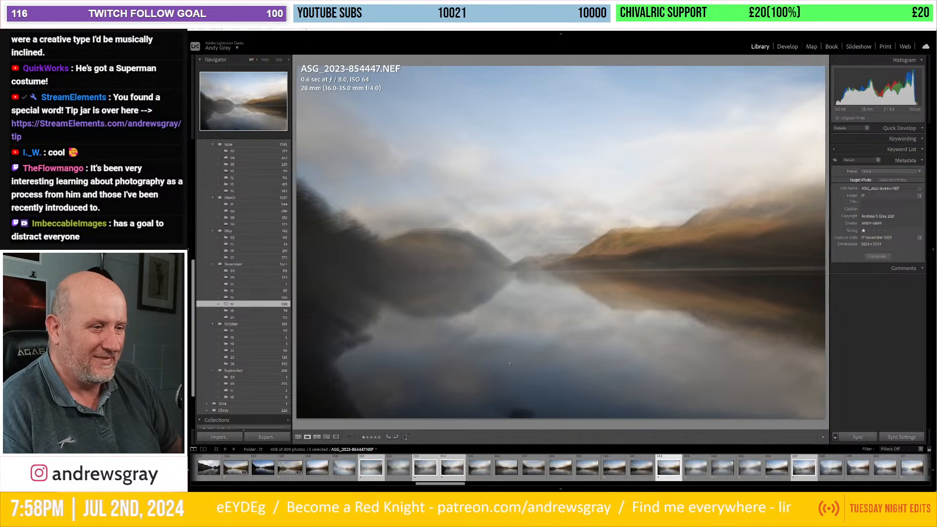
# - Open ASG_2023-854447.NEF in the Develop module and apply the Basic Treatment preset to it
pyautogui.click(786, 46)
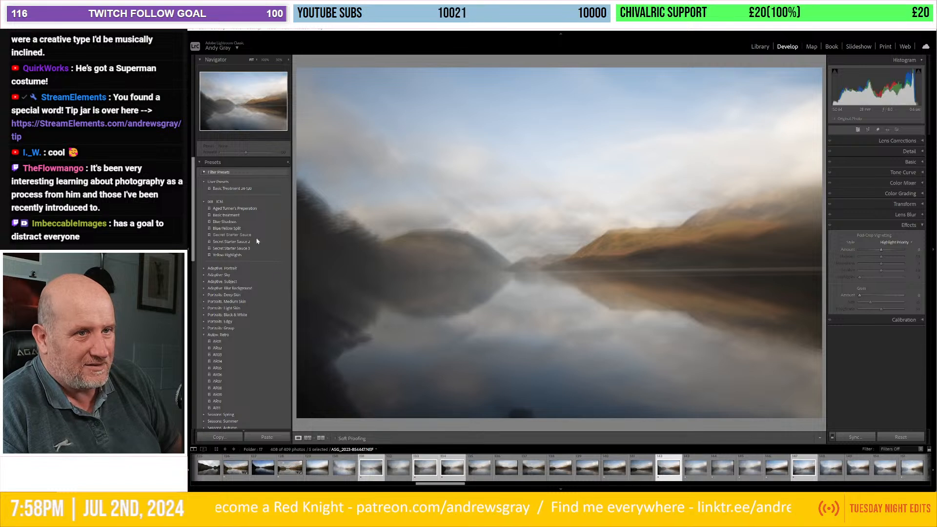
pyautogui.click(229, 215)
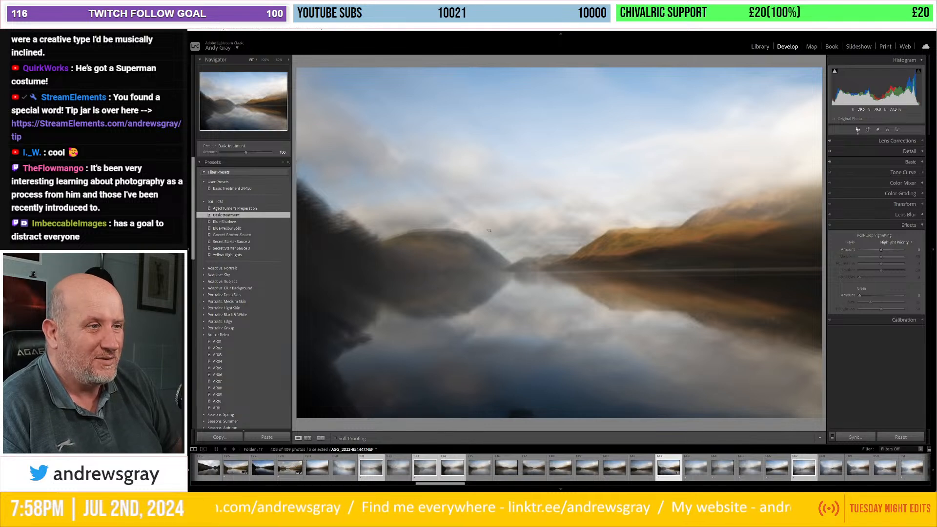
# - Examine the photo's Detail settings for sharpening and noise reduction, and its Lens Corrections profile settings
pyautogui.click(901, 152)
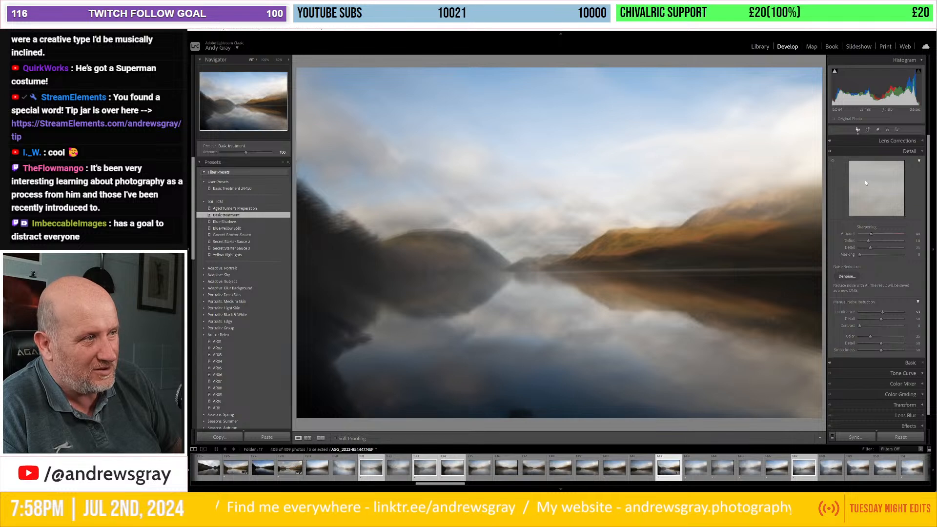
pyautogui.click(900, 153)
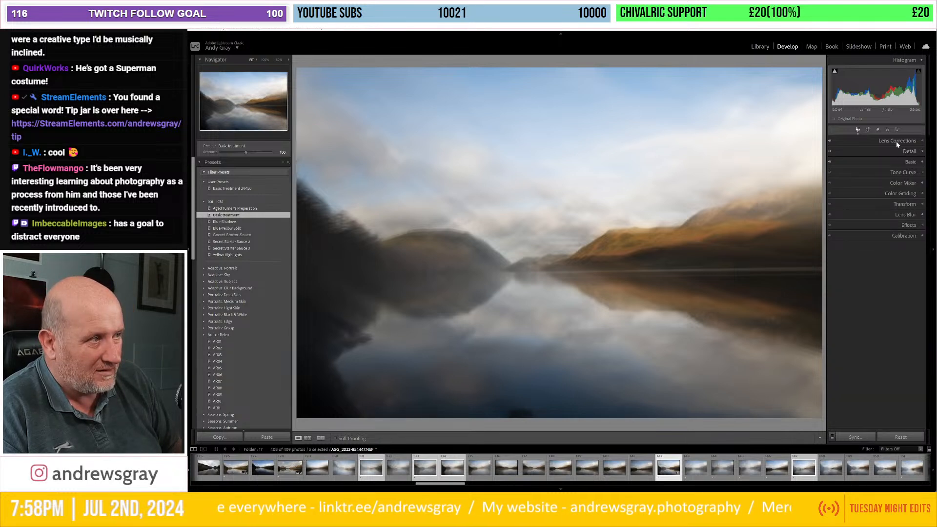
pyautogui.click(896, 141)
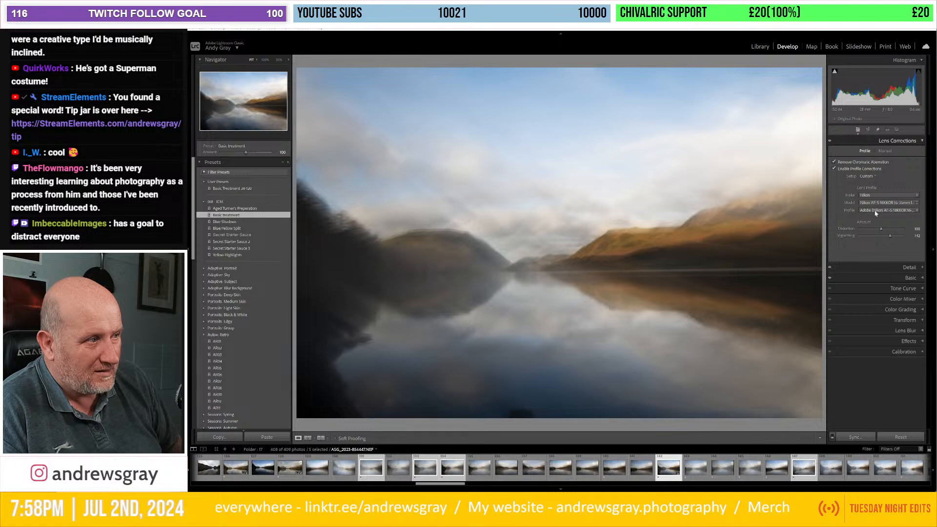
# - Try the Auto white balance on the photo and cool its colour temperature down in the Basic settings
pyautogui.click(897, 141)
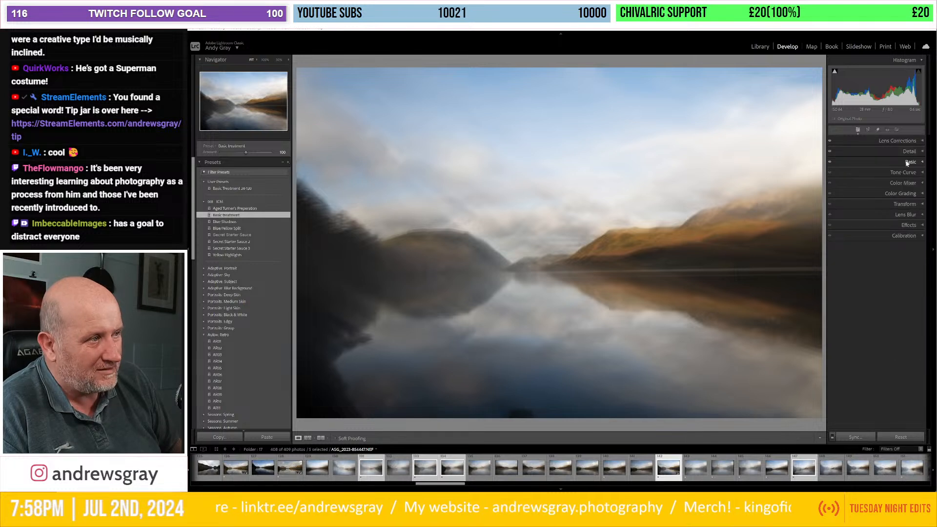
pyautogui.click(907, 163)
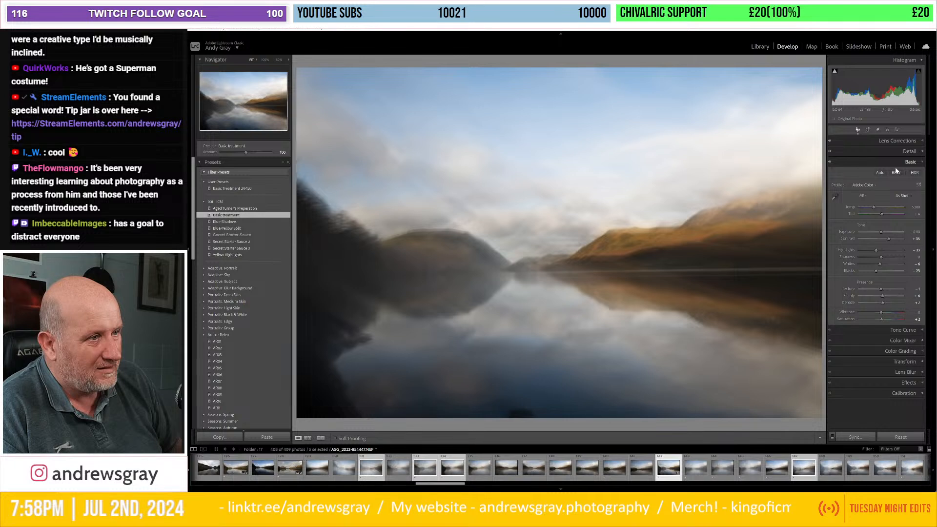
pyautogui.click(900, 196)
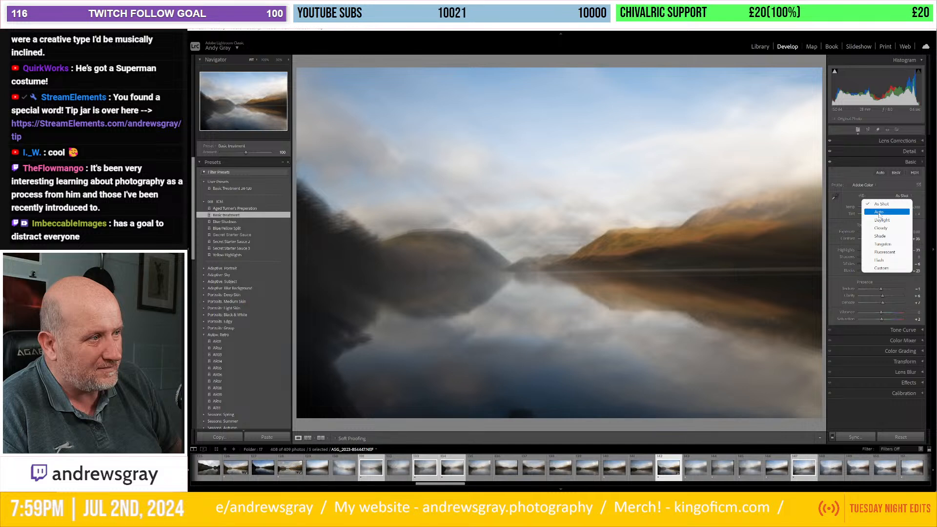
pyautogui.click(879, 212)
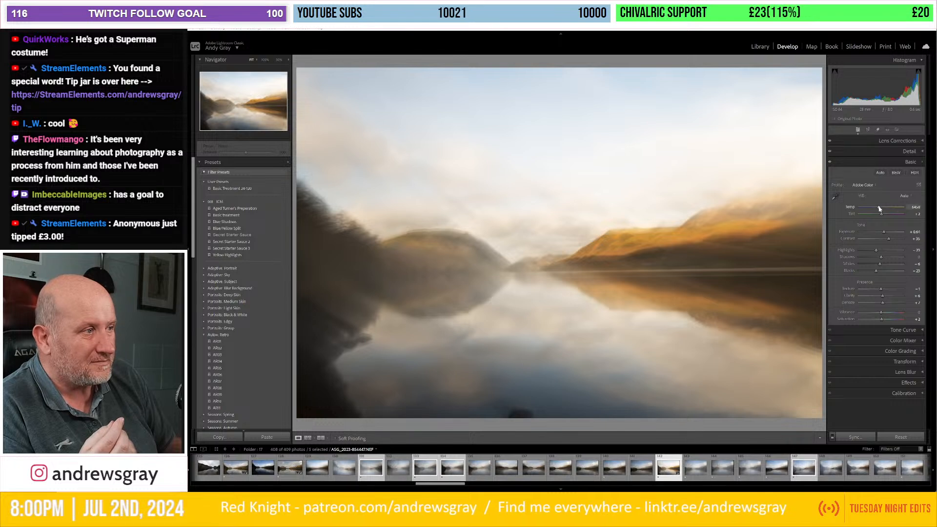
pyautogui.moveTo(879, 207); pyautogui.dragTo(877, 210)
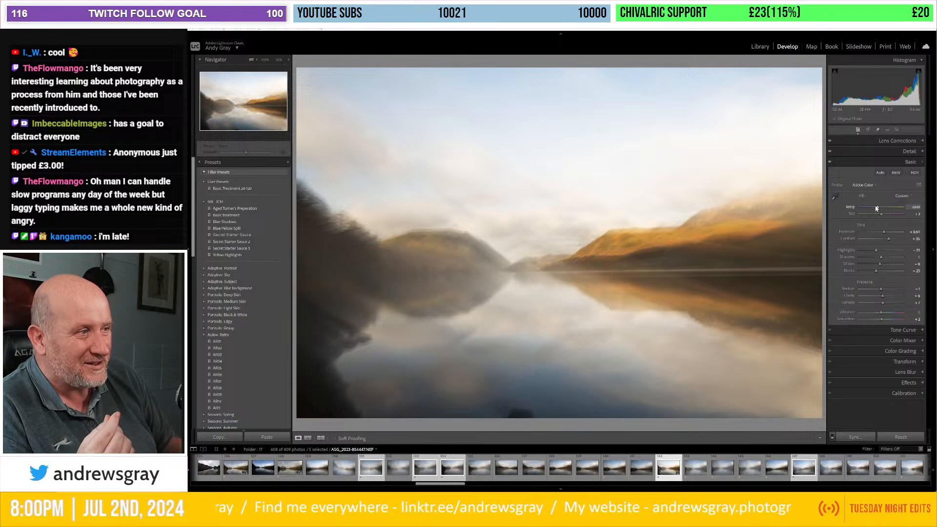
pyautogui.moveTo(876, 209); pyautogui.dragTo(875, 211)
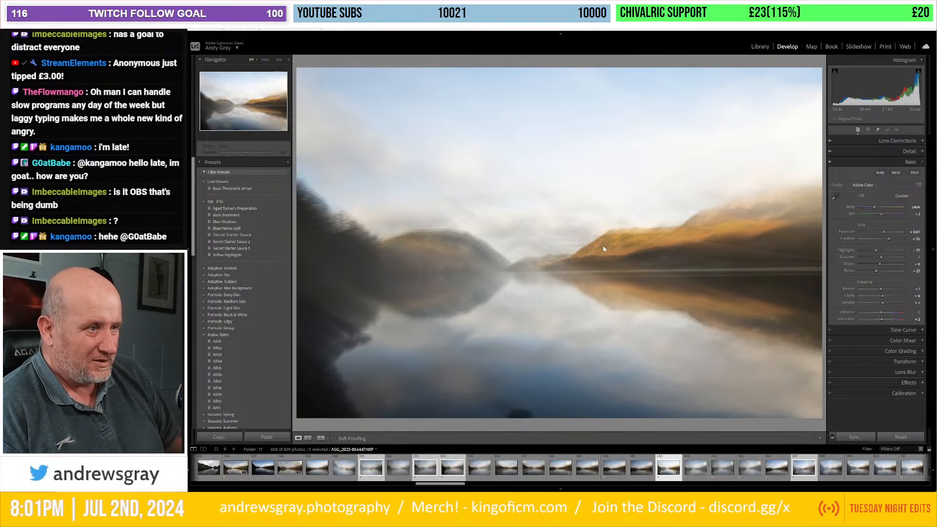
# - Try the Daylight white balance with a stronger magenta tint and return the white balance to As Shot
pyautogui.click(900, 197)
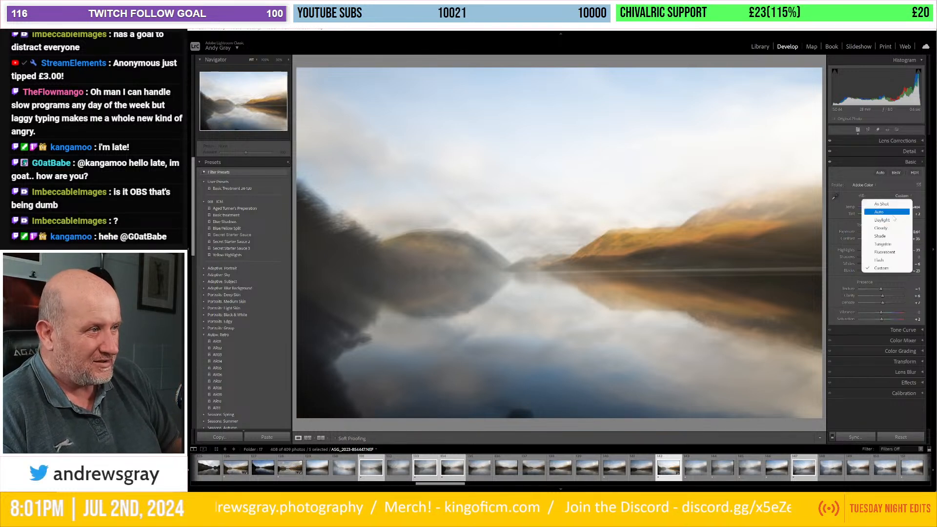
pyautogui.click(891, 220)
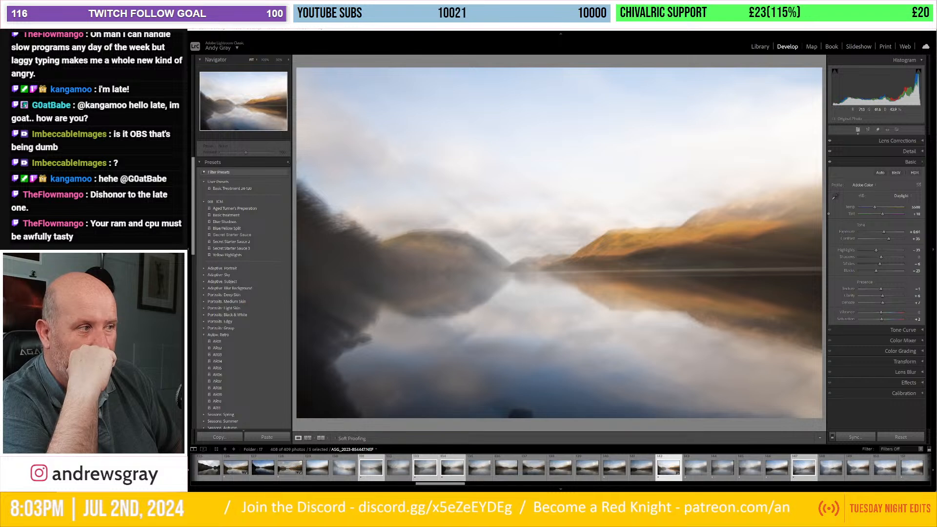
pyautogui.click(885, 214)
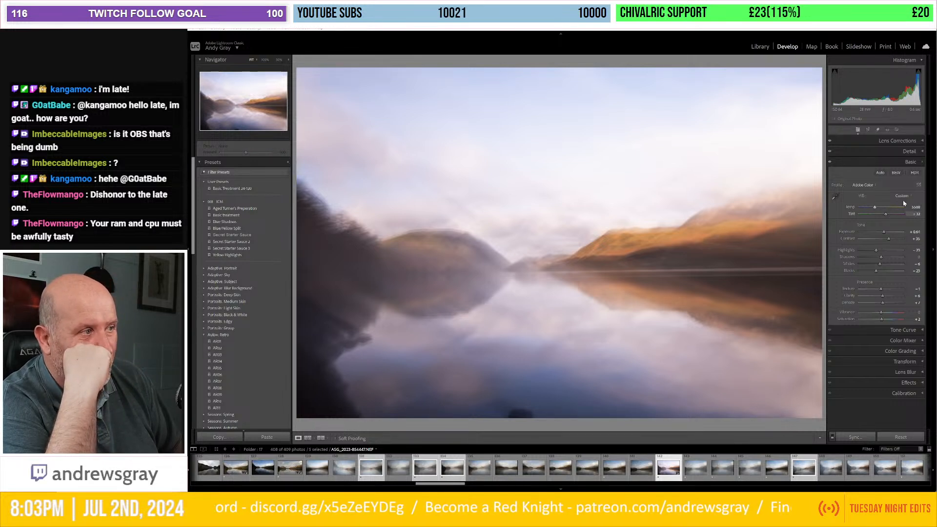
pyautogui.click(901, 197)
pyautogui.click(893, 205)
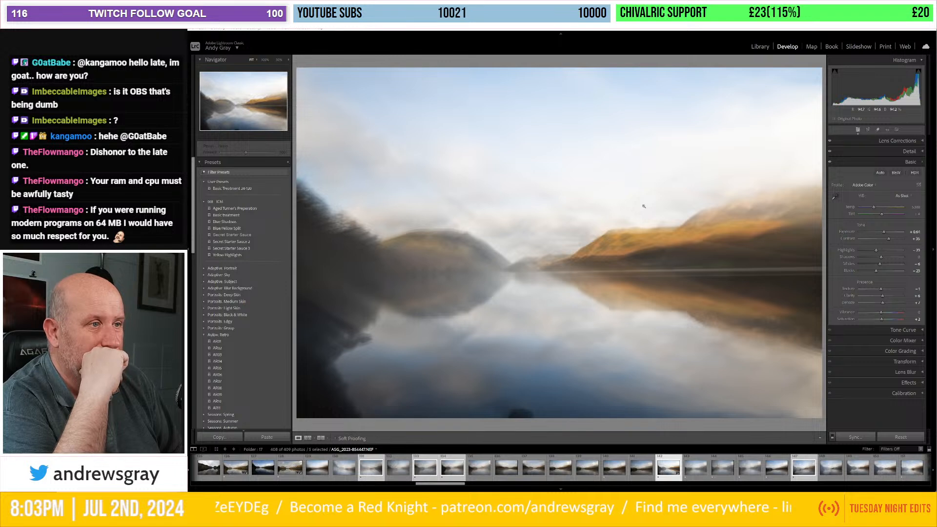
# - Heal the small dust spot in the upper-left sky using the Remove tool's Heal mode with Visualize Spots on
pyautogui.click(878, 130)
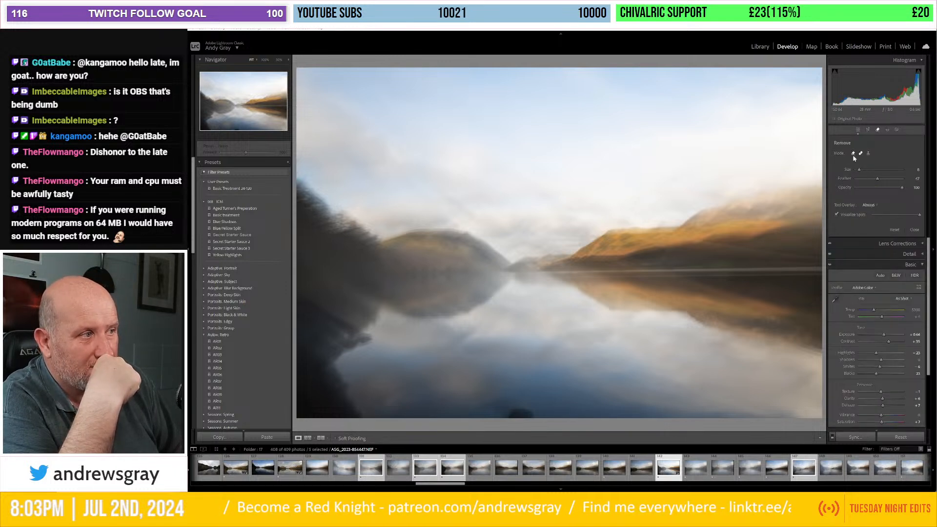
pyautogui.click(853, 154)
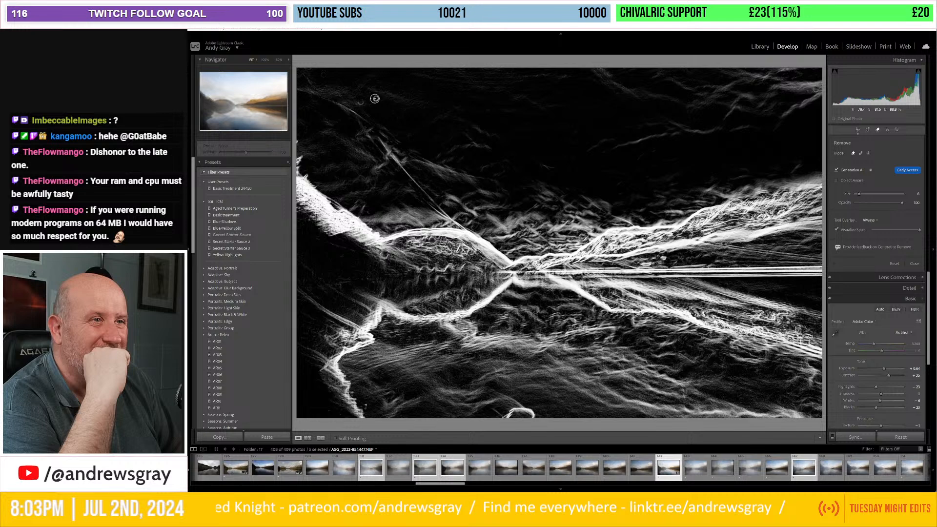
pyautogui.click(861, 153)
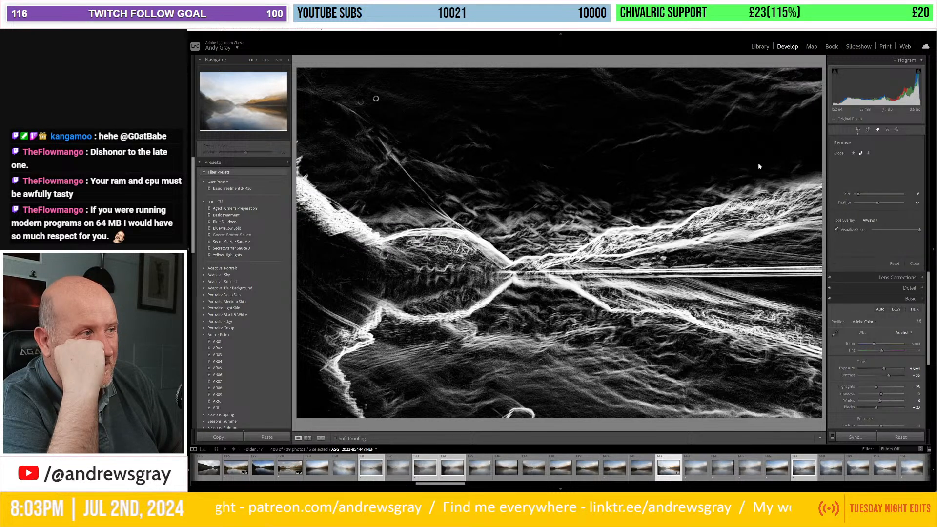
pyautogui.scroll(2, 376, 98)
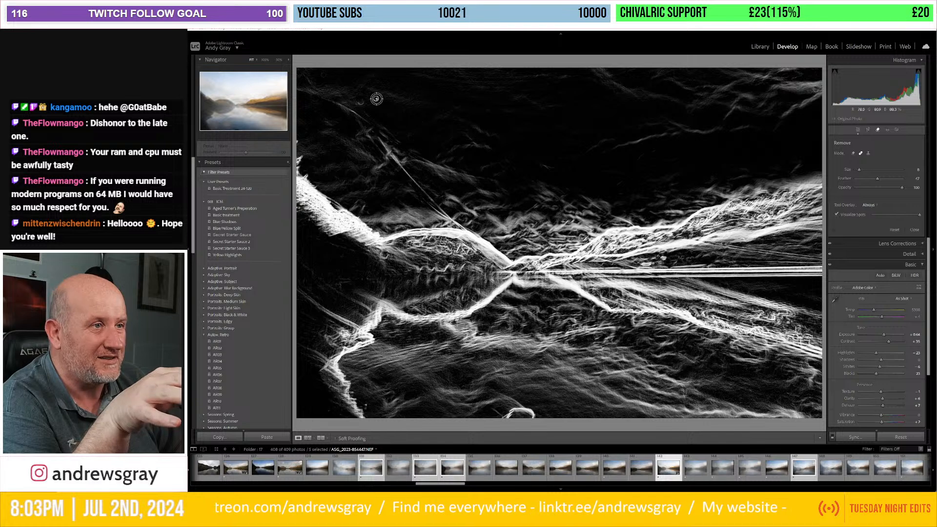
pyautogui.click(376, 99)
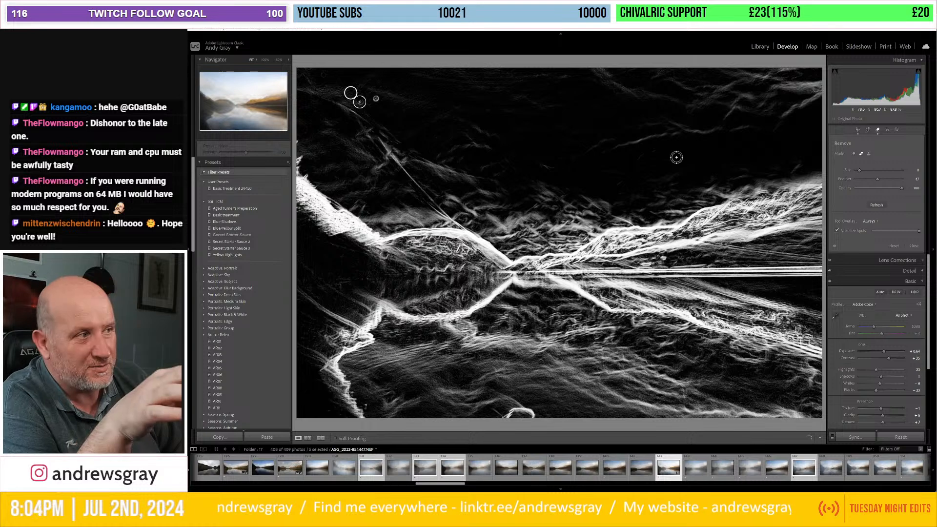
pyautogui.press('q')
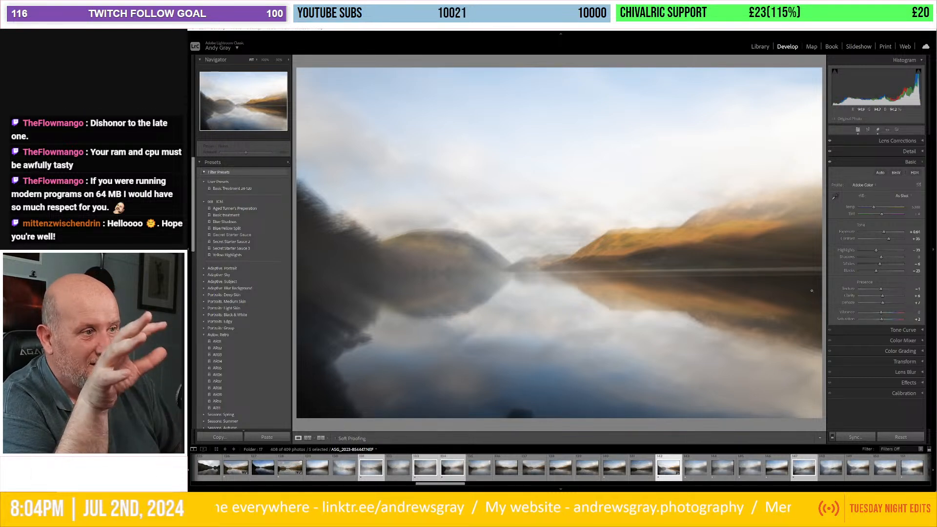
# - Lower the blue hue and blue saturation slightly in the Color Mixer by targeting the blue reflection in the water
pyautogui.click(896, 352)
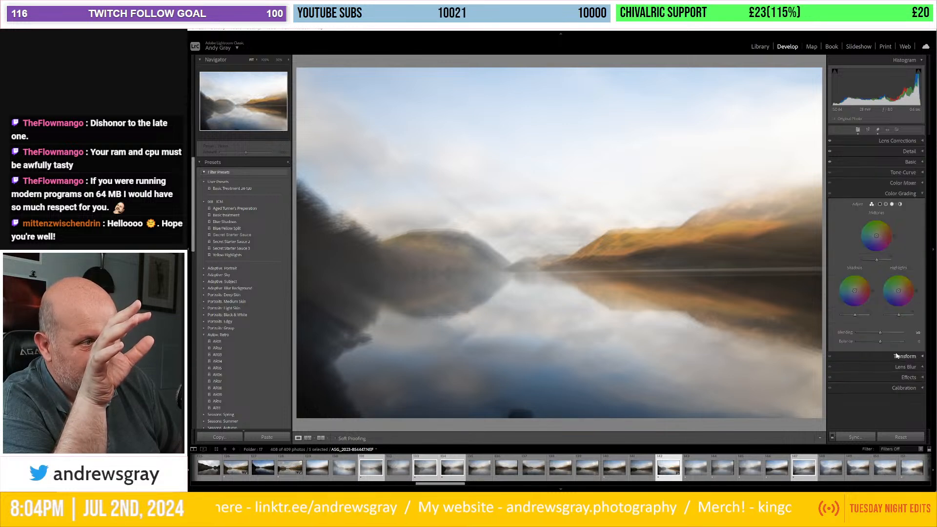
pyautogui.click(900, 184)
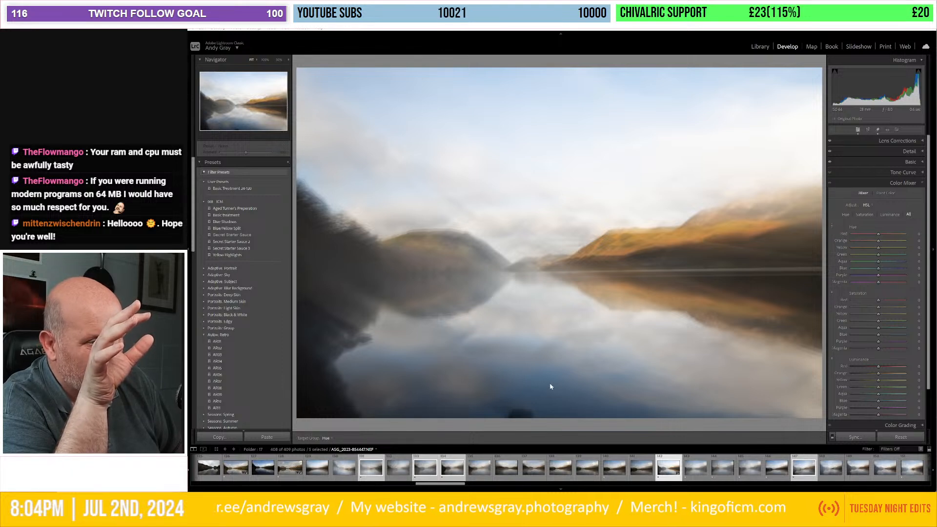
pyautogui.moveTo(488, 380)
pyautogui.mouseDown()
pyautogui.moveTo(488, 415)
pyautogui.moveTo(488, 383)
pyautogui.mouseUp()
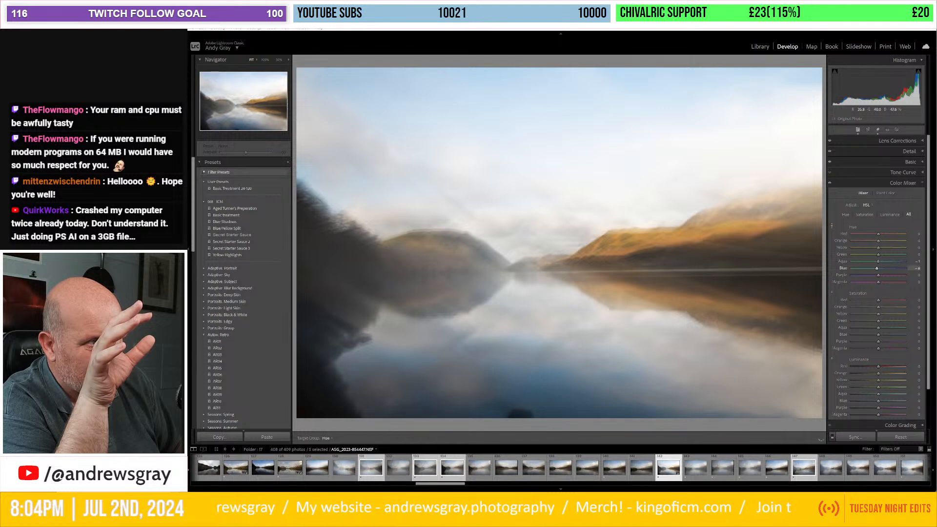
pyautogui.hotkey('ctrl', 'alt', 'shift', 's')
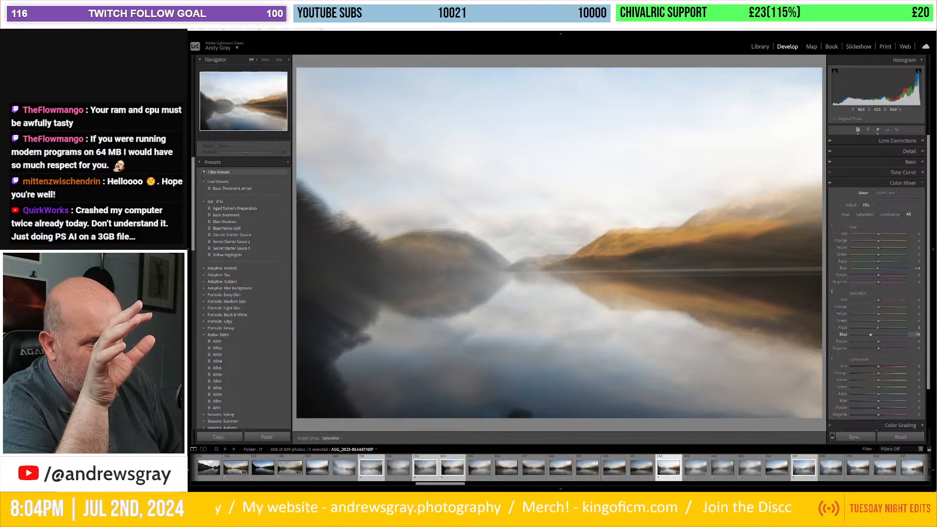
pyautogui.moveTo(597, 345); pyautogui.dragTo(597, 340)
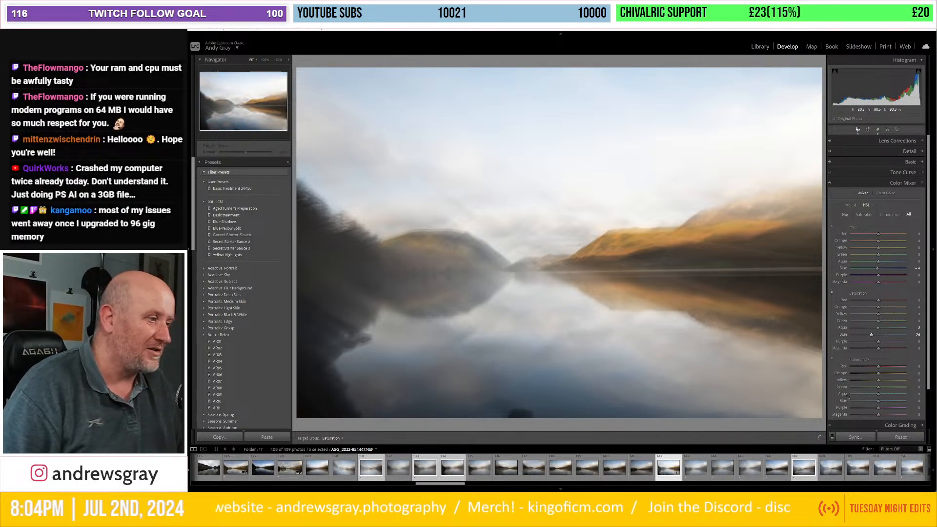
# - Synchronize the edited photo's develop settings to the other four selected lake photos, keeping the preselected setting groups
pyautogui.click(860, 438)
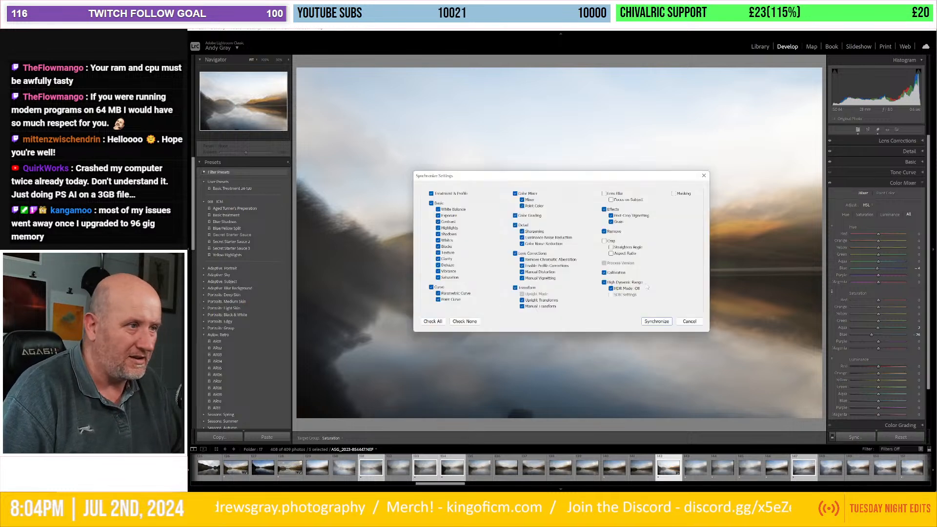
pyautogui.click(656, 321)
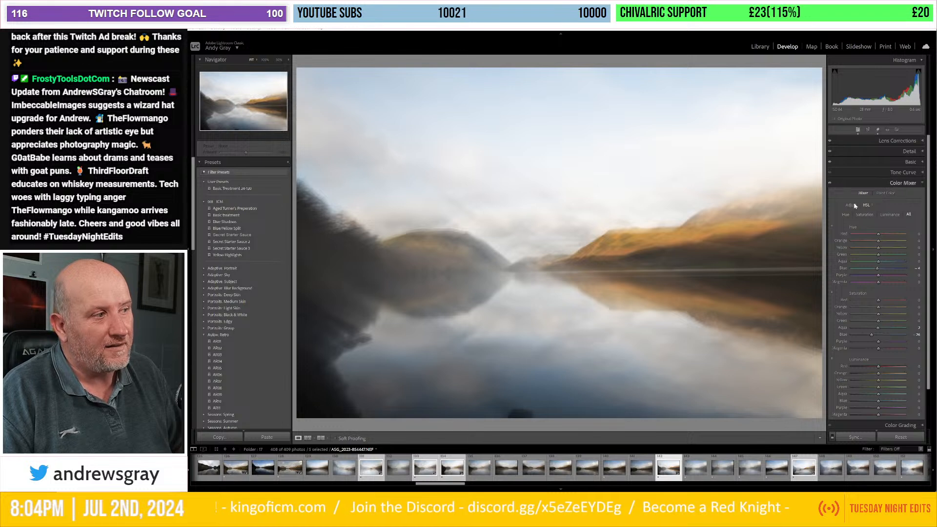
pyautogui.click(902, 183)
# - Open the five selected photos as layers in Photoshop
pyautogui.rightClick(530, 207)
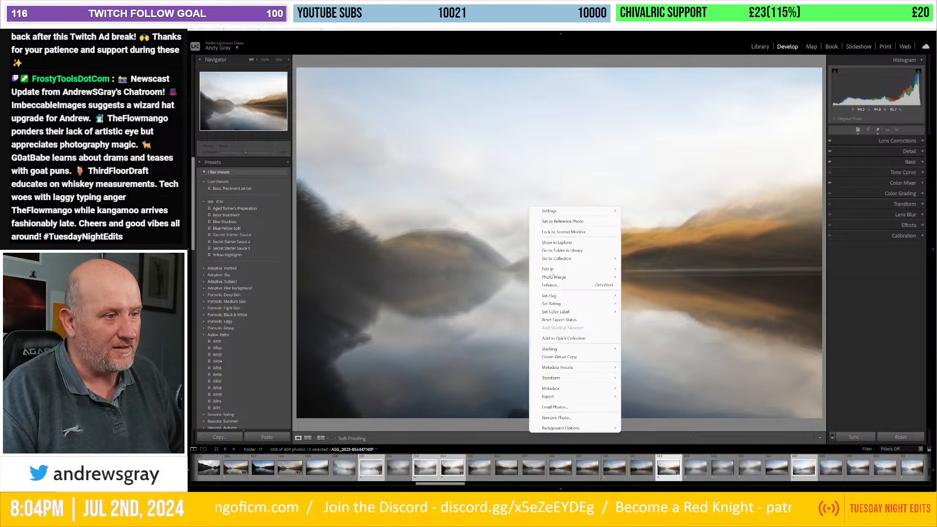
pyautogui.moveTo(551, 269)
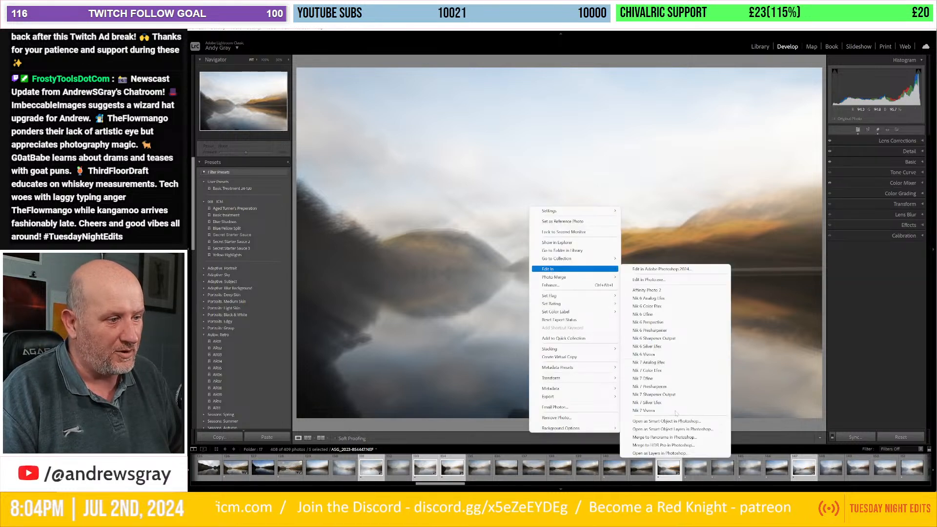
pyautogui.click(663, 454)
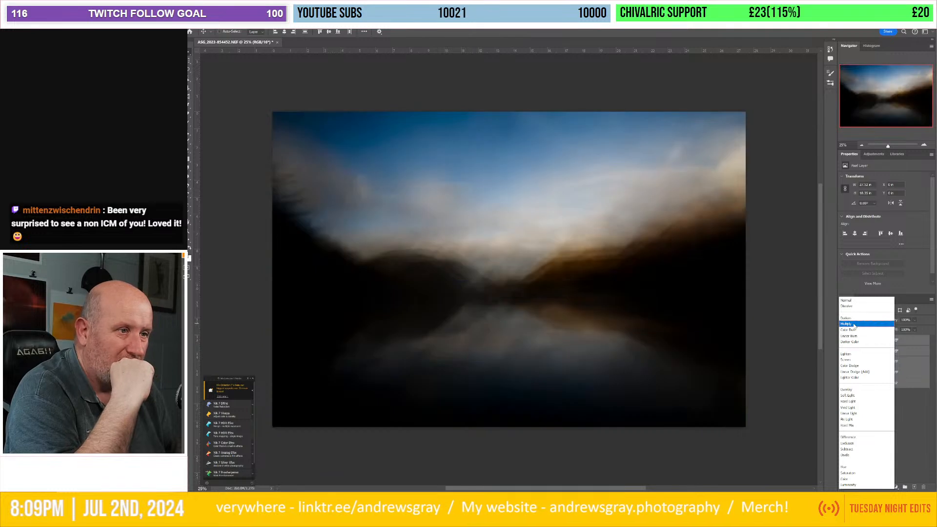
# - Set all five layers to Multiply and leave only the ASG_2023-854447.NEF and ASG_2023-854452.NEF layers visible
pyautogui.click(854, 324)
pyautogui.click(842, 340)
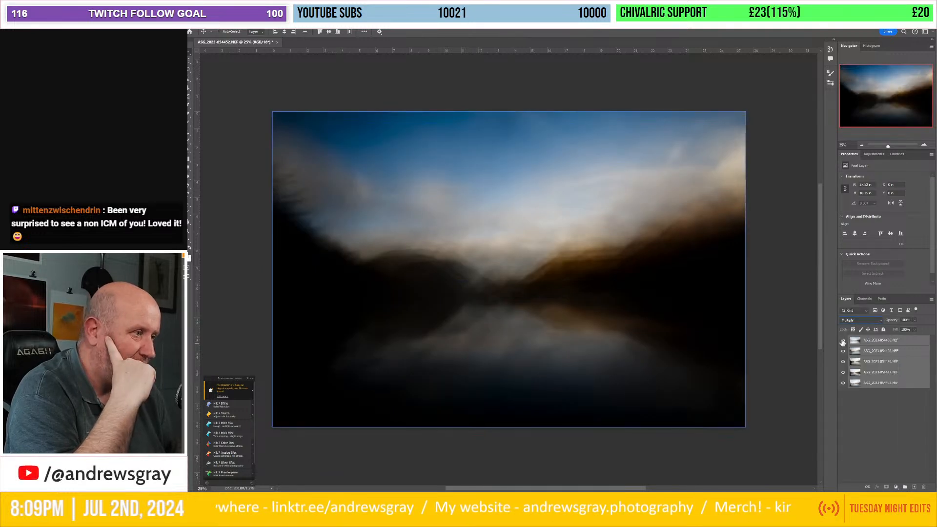
pyautogui.click(842, 351)
pyautogui.click(842, 362)
pyautogui.click(843, 372)
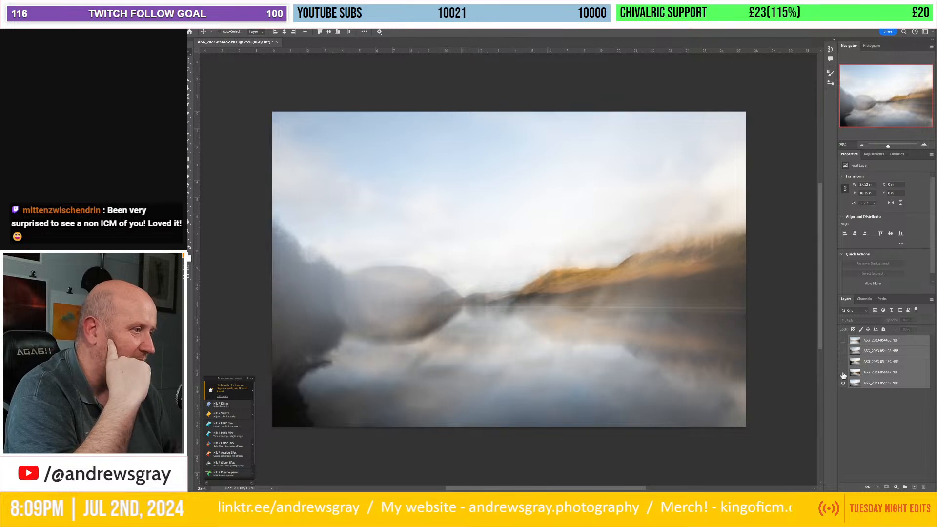
pyautogui.click(843, 372)
pyautogui.moveTo(523, 226)
pyautogui.mouseDown()
pyautogui.moveTo(536, 202)
pyautogui.moveTo(541, 238)
pyautogui.moveTo(554, 207)
pyautogui.moveTo(523, 218)
pyautogui.moveTo(525, 229)
pyautogui.mouseUp()
pyautogui.click(870, 392)
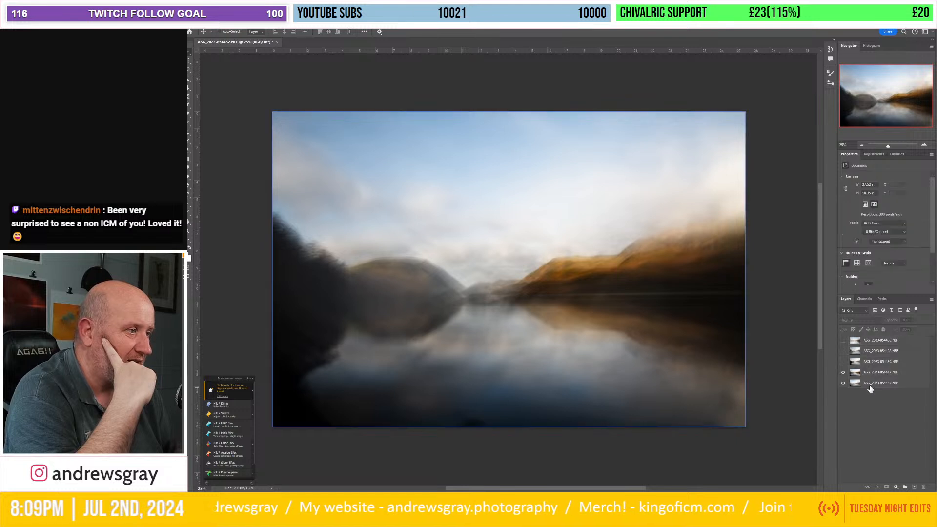
# - Move the ASG_2023-854447.NEF layer about 0.17 in left and 0.6 in down to align its hills with the layer below
pyautogui.click(873, 374)
pyautogui.moveTo(583, 311)
pyautogui.mouseDown()
pyautogui.moveTo(574, 330)
pyautogui.moveTo(580, 319)
pyautogui.mouseUp()
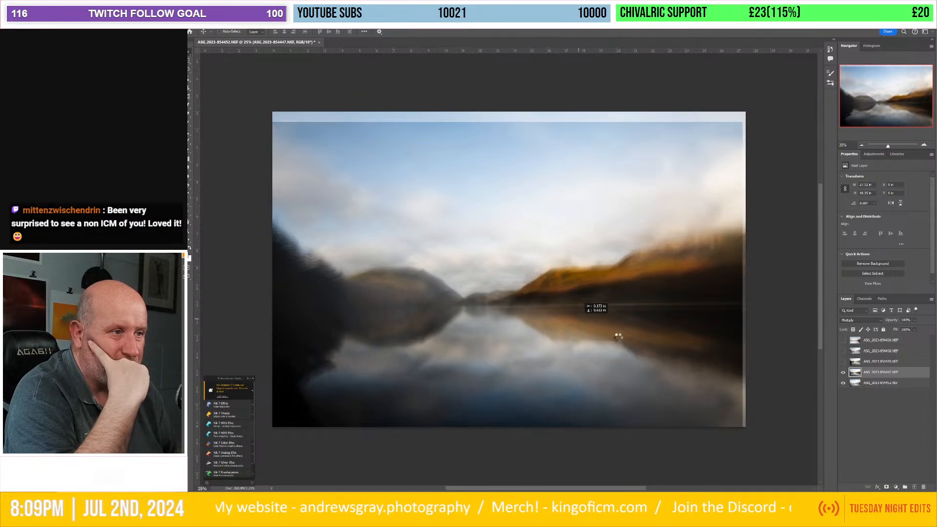
# - Show the ASG_2023-854439.NEF layer and move it about 0.69 in left and 1.04 in down to align the shorelines
pyautogui.click(843, 361)
pyautogui.click(874, 363)
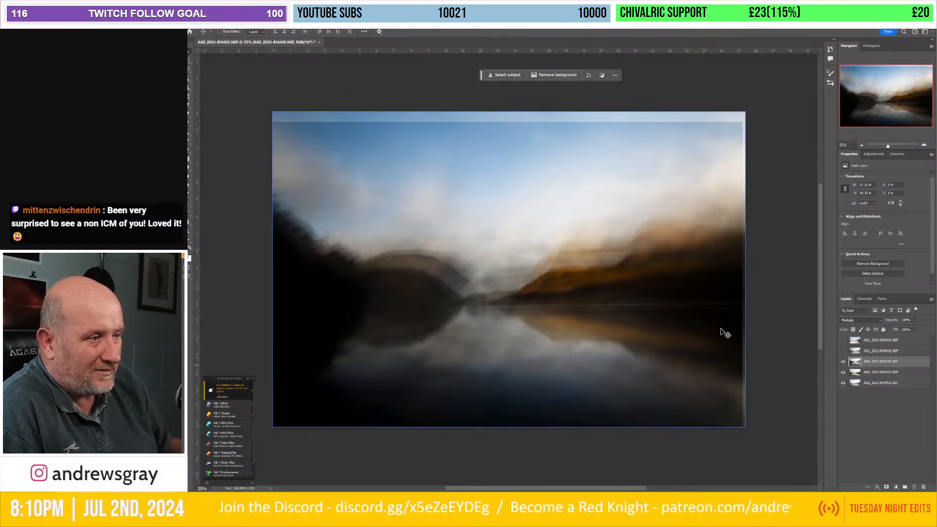
pyautogui.moveTo(575, 290); pyautogui.dragTo(559, 303)
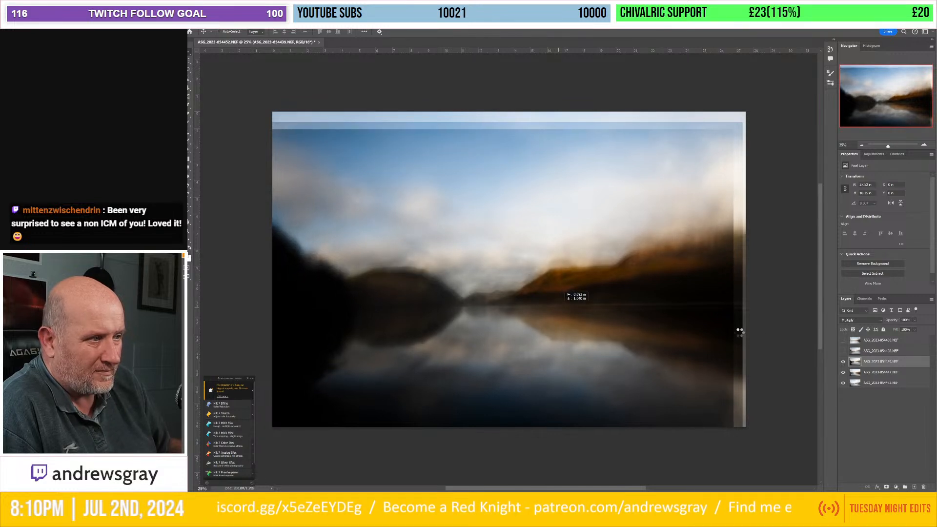
# - Show the ASG_2023-854438.NEF layer and move it about 2.3 in left and 0.87 in down to match the hills
pyautogui.click(842, 351)
pyautogui.click(882, 351)
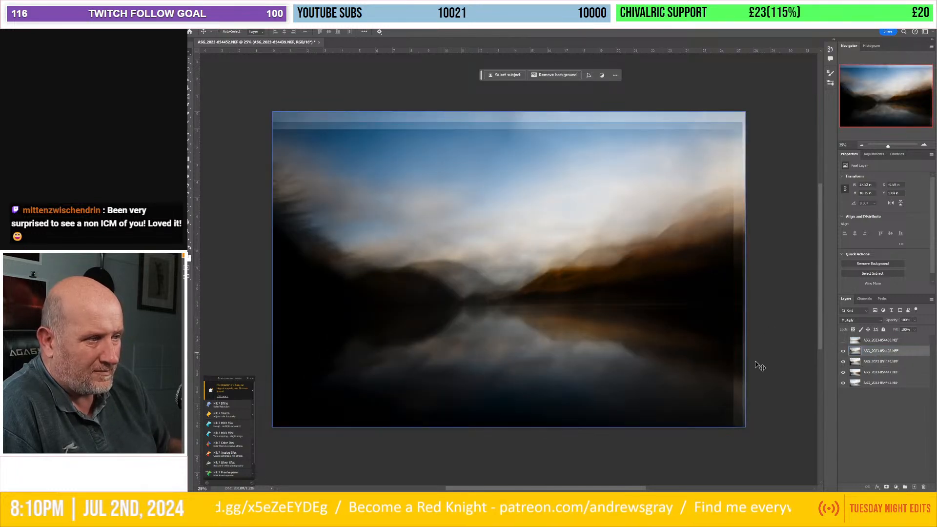
pyautogui.moveTo(661, 341); pyautogui.dragTo(635, 346)
# - Show the top ASG_2023-854436.NEF layer and move it about 0.7 in left and 0.6 in down to align it
pyautogui.click(842, 340)
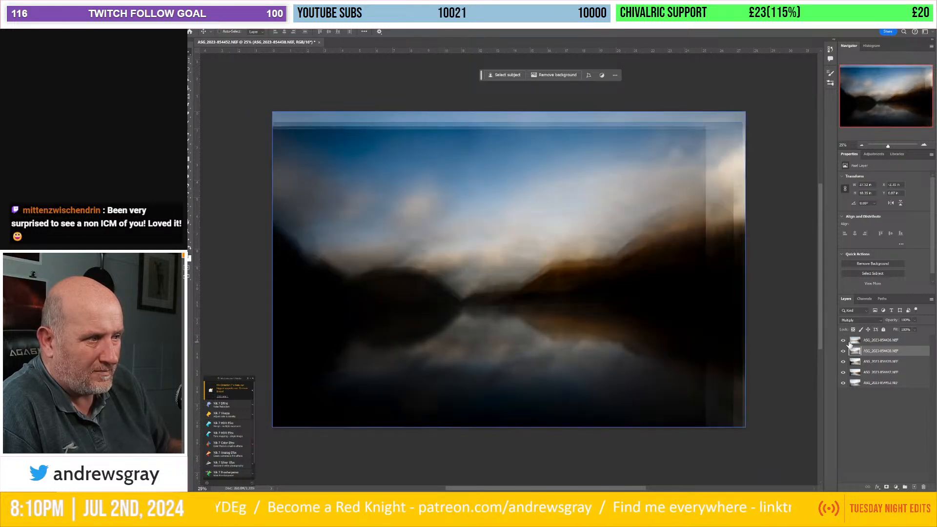
pyautogui.click(873, 340)
pyautogui.moveTo(669, 302)
pyautogui.mouseDown()
pyautogui.moveTo(655, 300)
pyautogui.moveTo(658, 290)
pyautogui.moveTo(666, 295)
pyautogui.mouseUp()
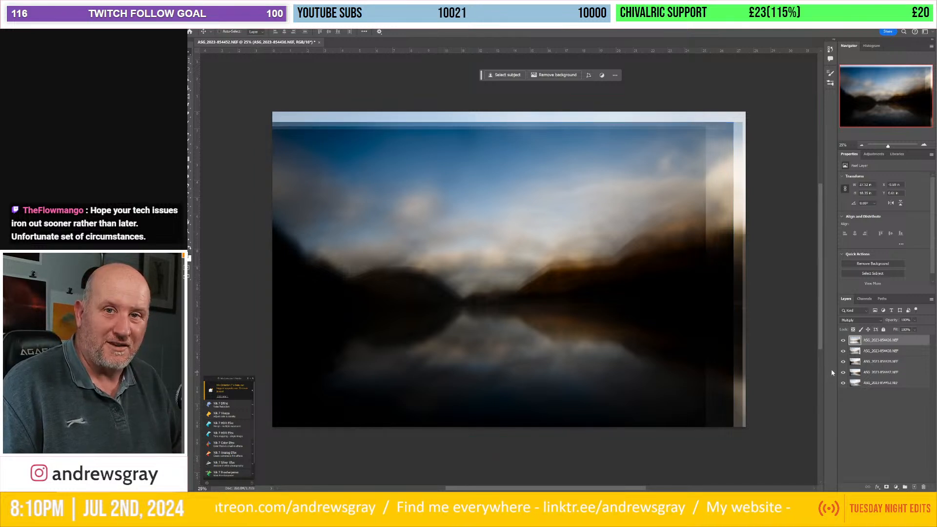
# - Select all five photo layers, shift them together to cover the canvas better, and set their blend mode to Lighten
pyautogui.keyDown('shift'); pyautogui.click(883, 383); pyautogui.keyUp('shift')
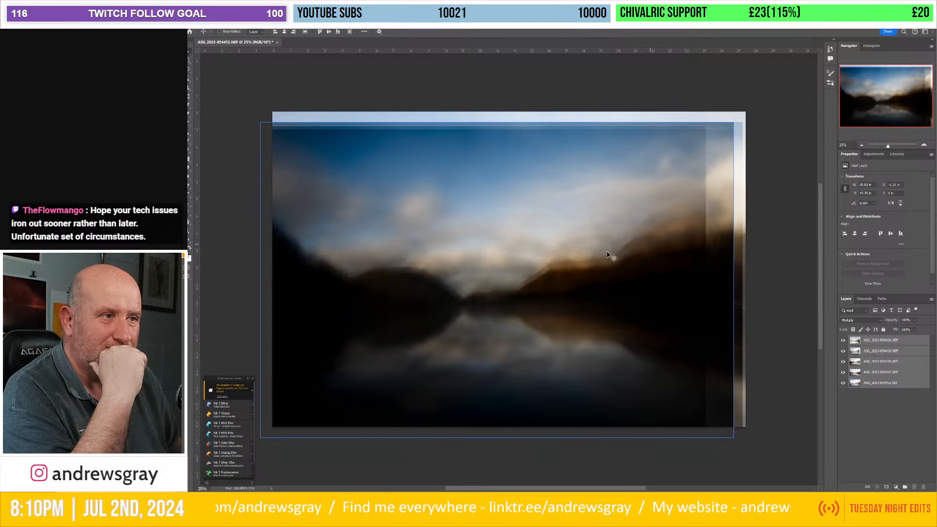
pyautogui.moveTo(602, 247); pyautogui.dragTo(611, 240)
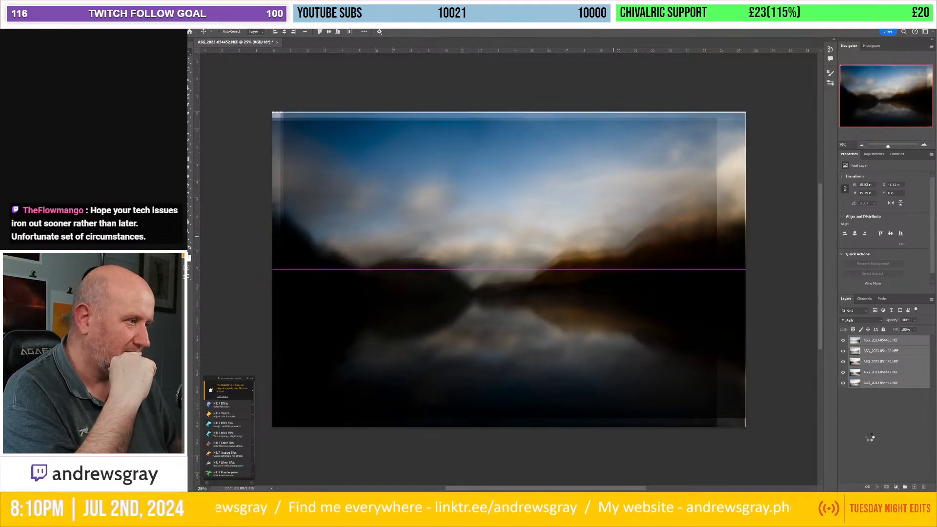
pyautogui.click(861, 320)
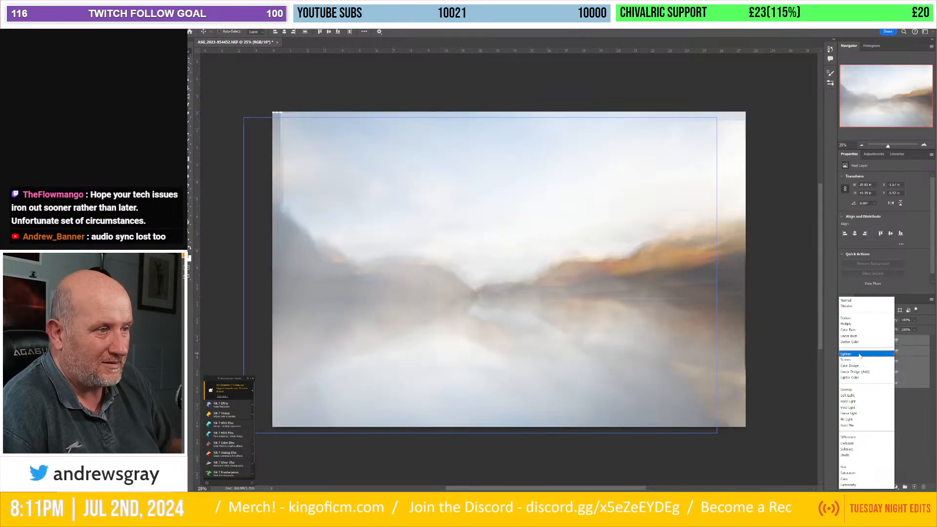
pyautogui.click(859, 355)
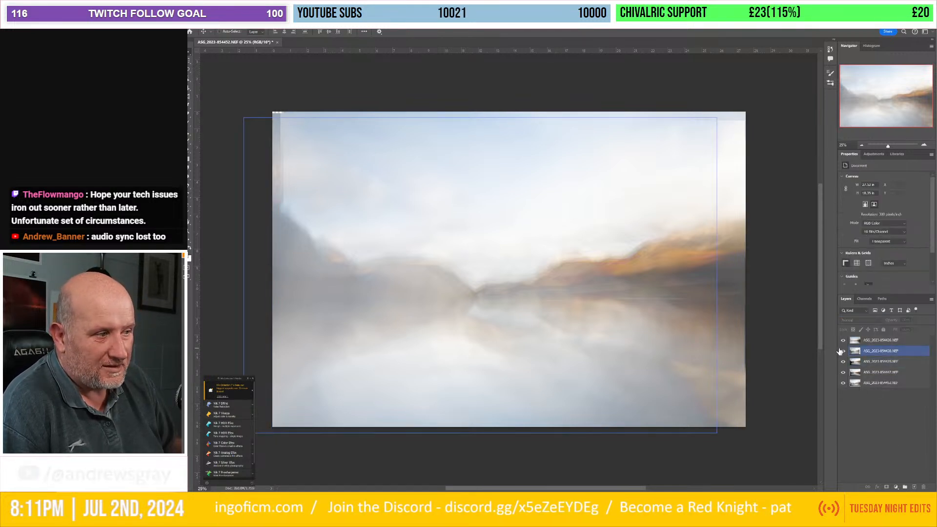
# - Hide the ASG_2023-854438.NEF layer and compare the blend with the ASG_2023-854439.NEF layer off and on
pyautogui.click(843, 351)
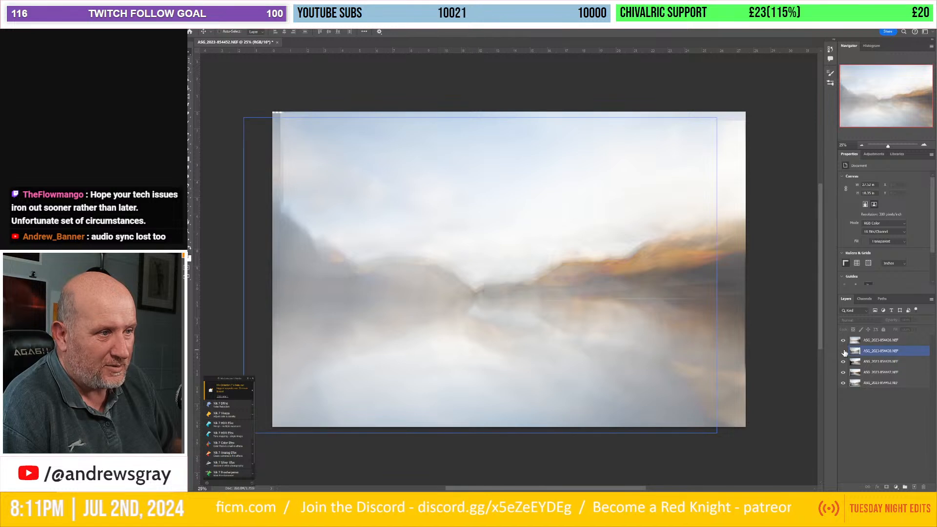
pyautogui.click(843, 361)
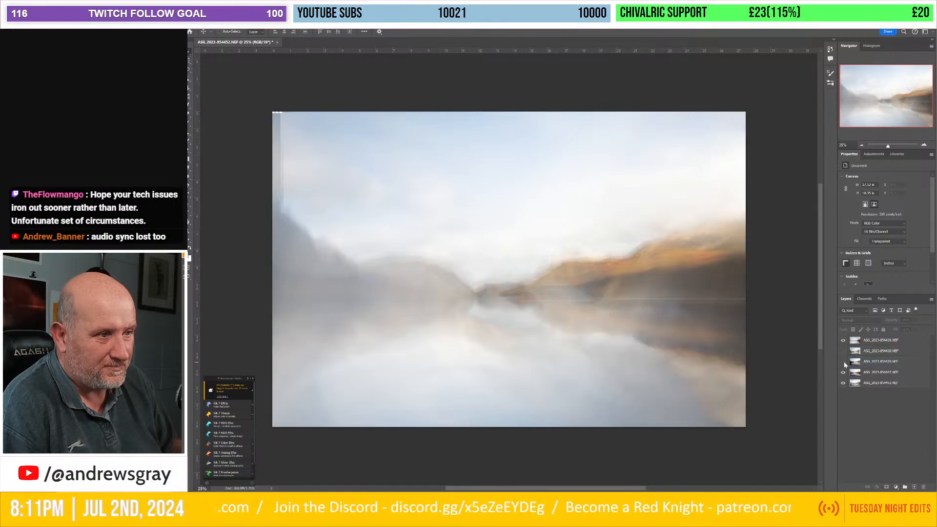
pyautogui.click(843, 362)
pyautogui.click(842, 362)
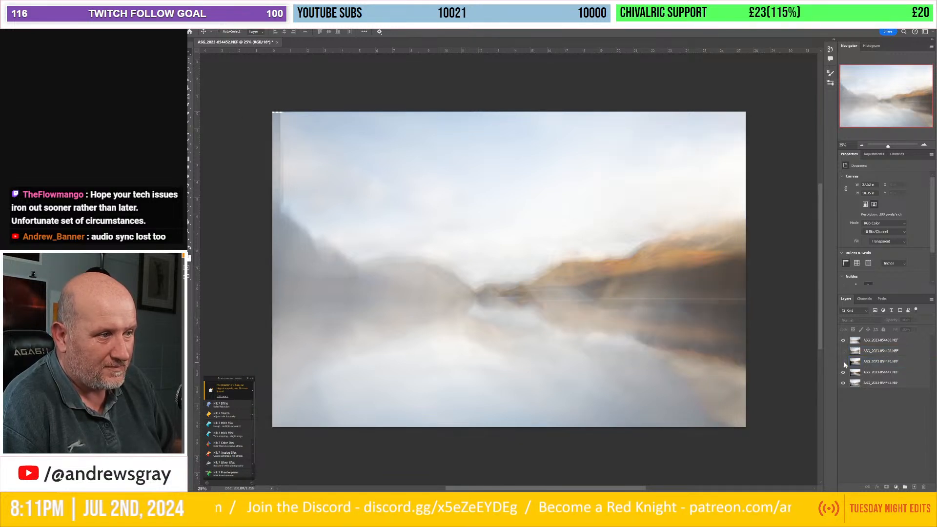
pyautogui.click(843, 362)
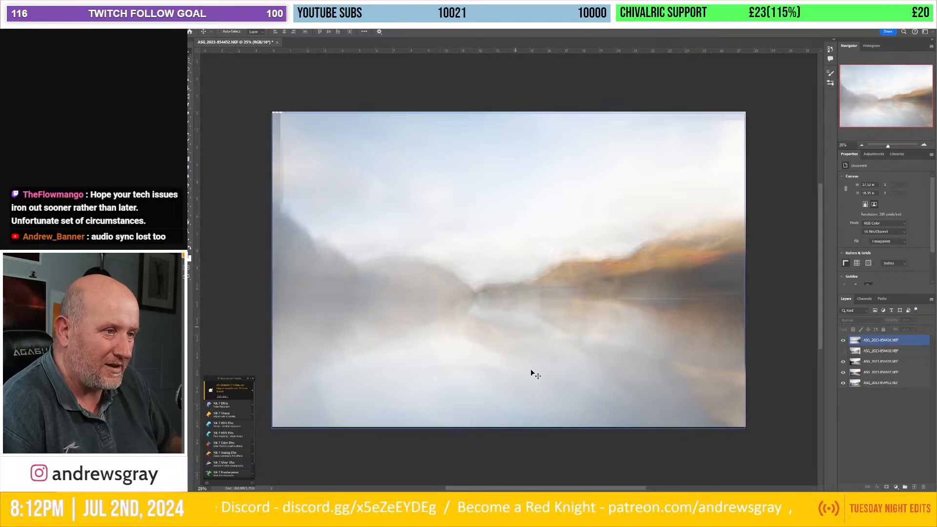
# - Check the ASG_2023-854439.NEF layer's contribution by hiding and showing it, and lower its opacity
pyautogui.click(862, 362)
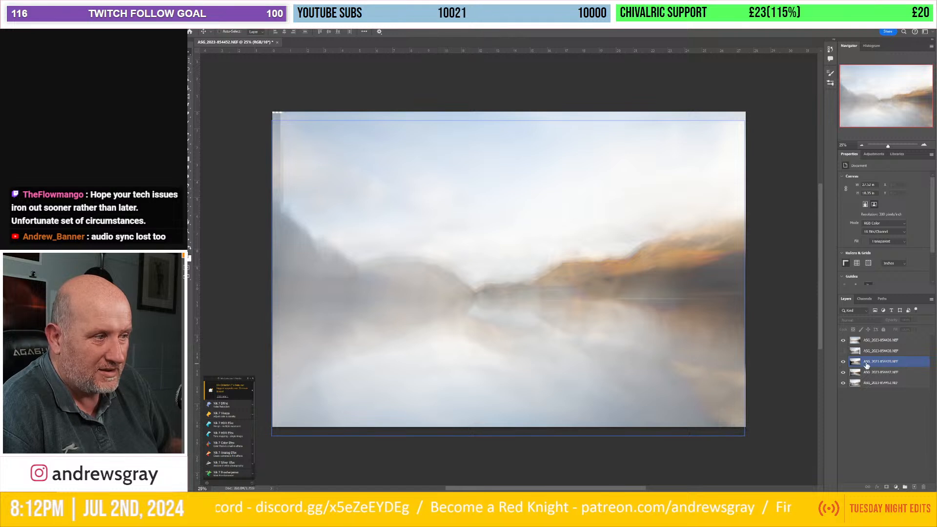
pyautogui.click(842, 353)
pyautogui.click(842, 351)
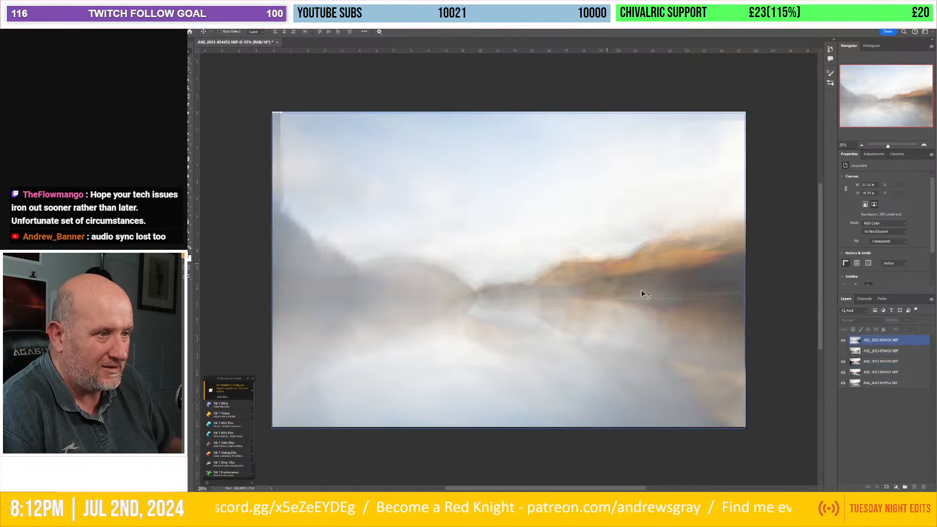
pyautogui.click(849, 365)
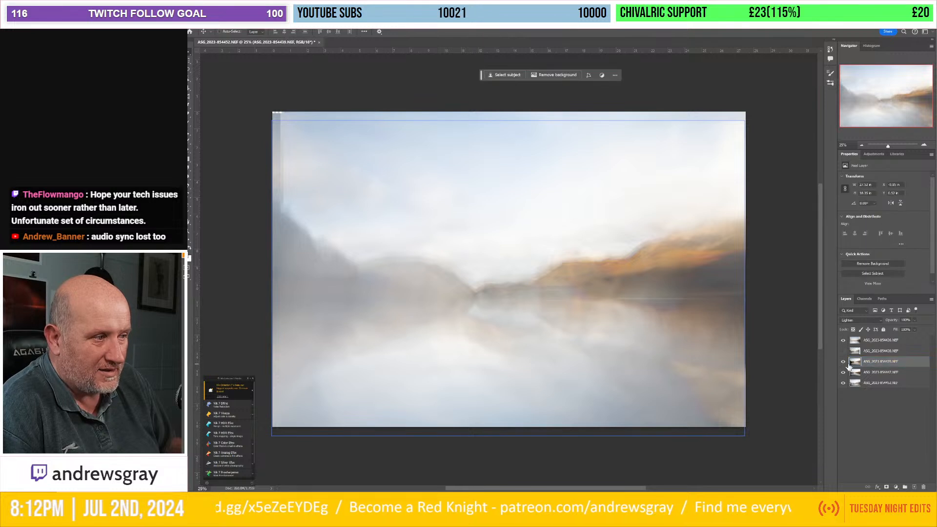
pyautogui.click(844, 362)
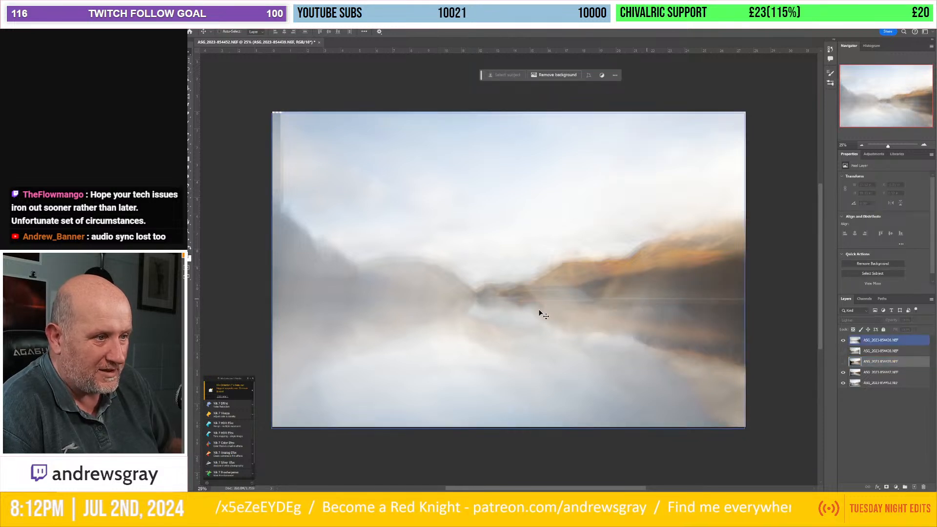
pyautogui.click(843, 361)
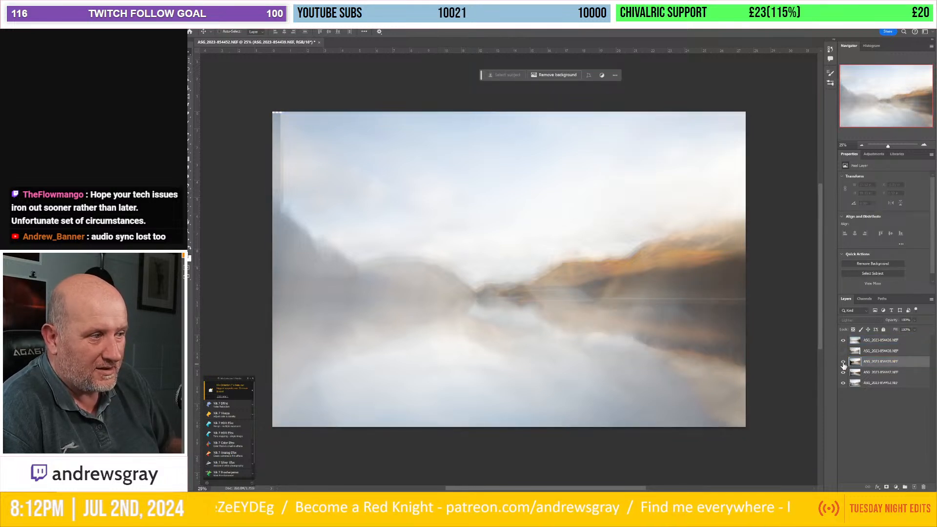
pyautogui.click(914, 320)
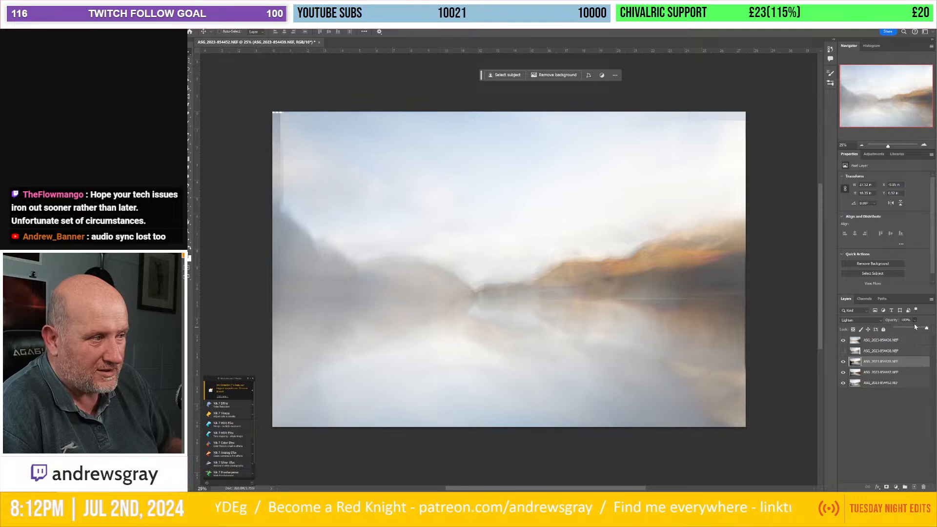
pyautogui.click(913, 329)
pyautogui.moveTo(913, 330); pyautogui.dragTo(911, 330)
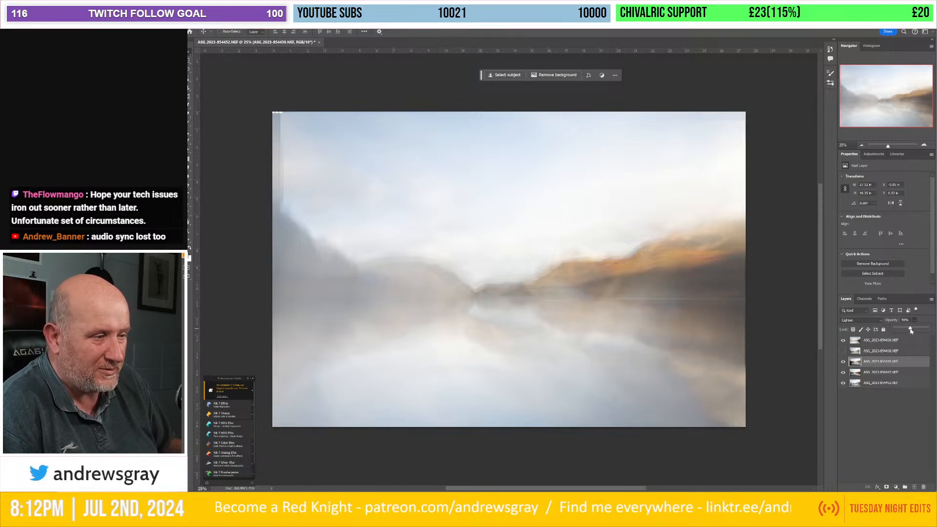
pyautogui.click(854, 363)
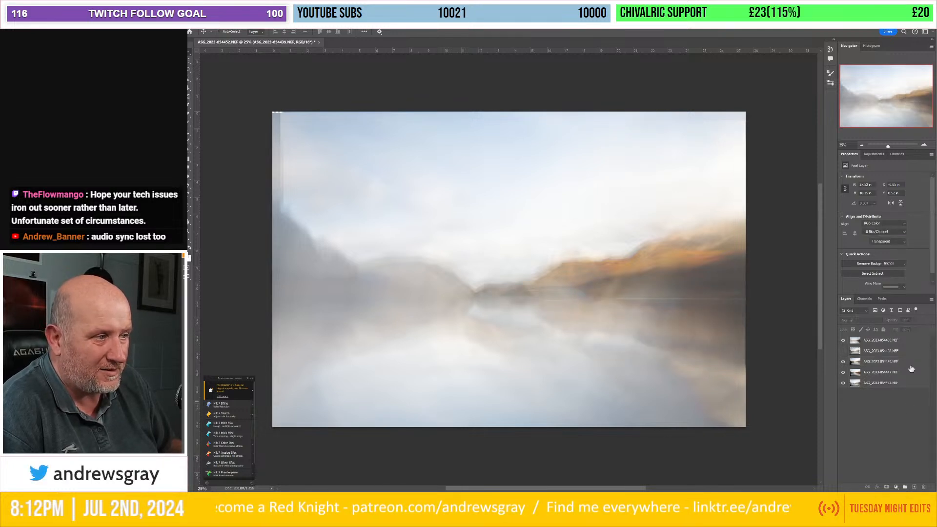
# - Compare the composite with the ASG_2023-854447.NEF layer off and on, and hide the bottom ASG_2023-854452.NEF layer
pyautogui.click(845, 373)
pyautogui.click(847, 373)
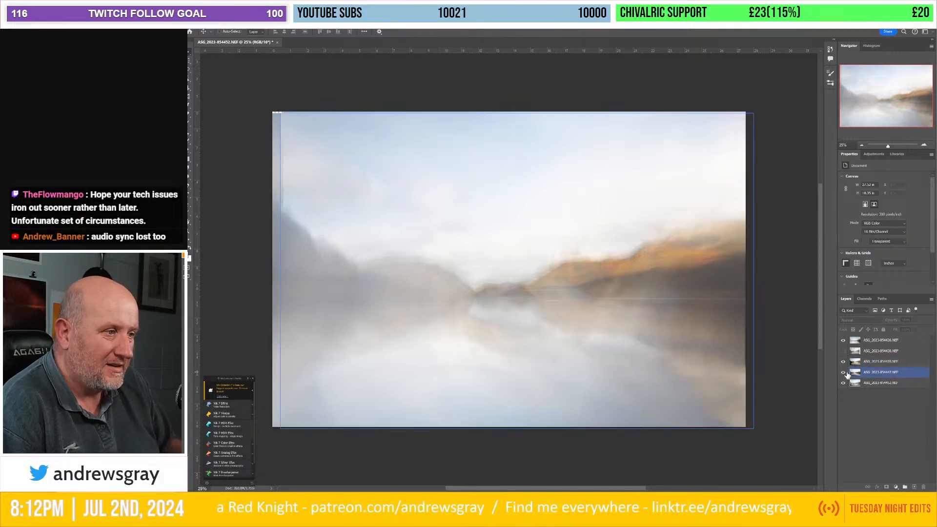
pyautogui.click(847, 373)
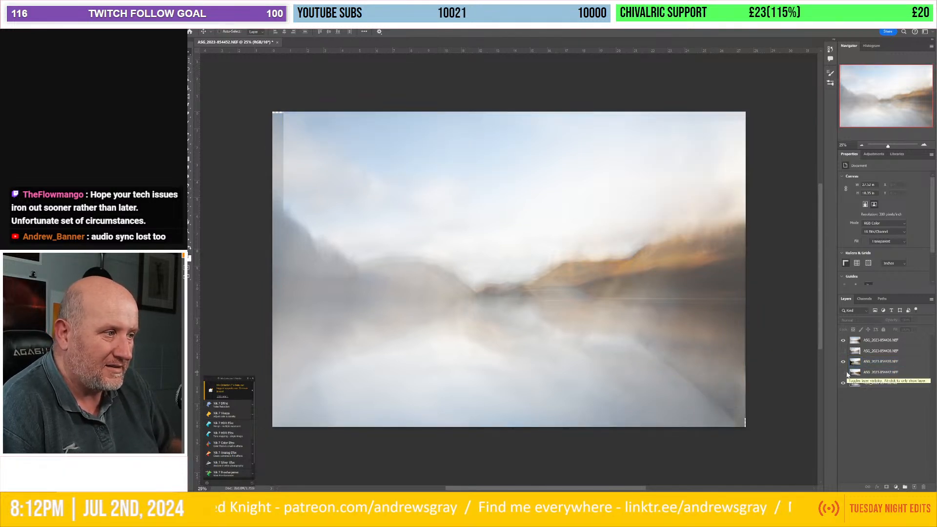
pyautogui.click(844, 373)
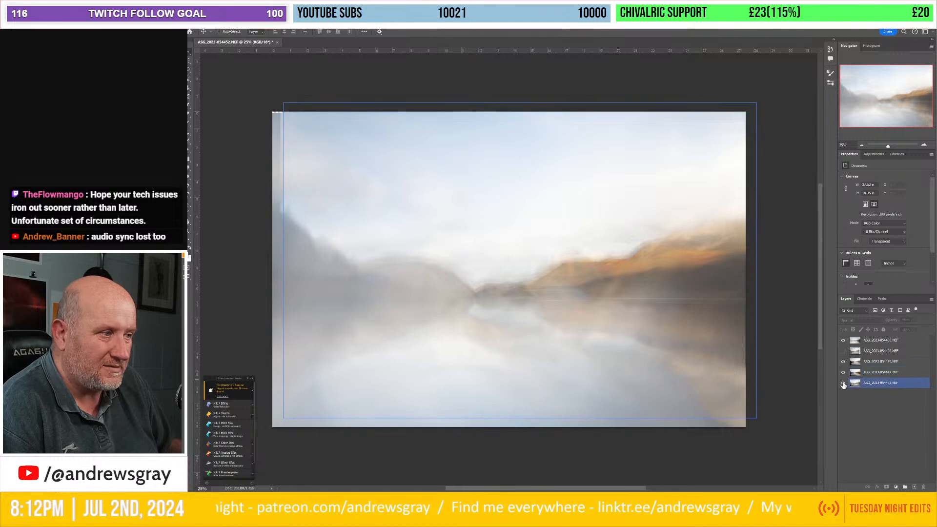
pyautogui.click(843, 384)
pyautogui.click(843, 385)
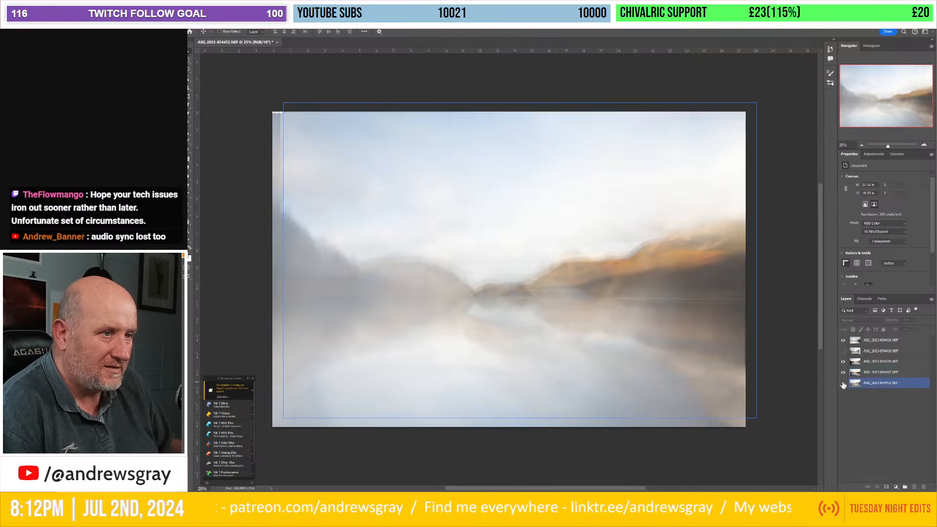
pyautogui.click(843, 384)
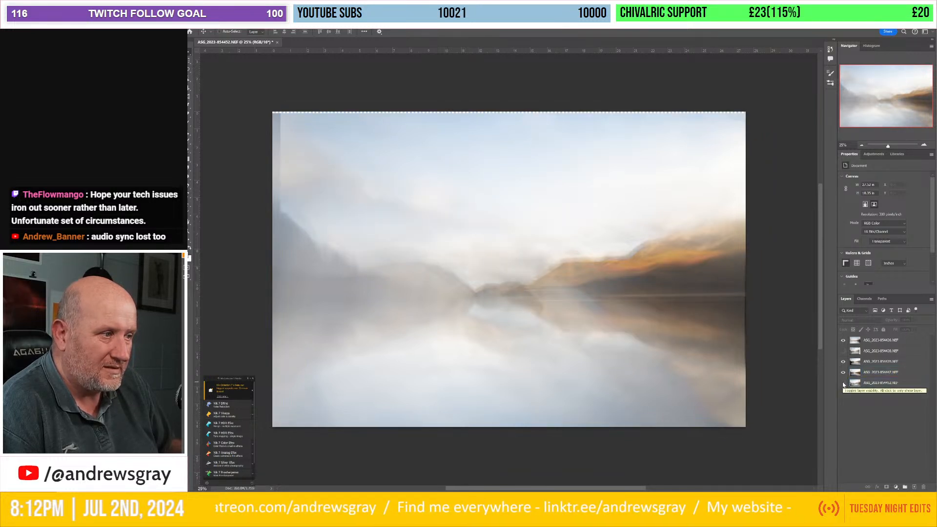
# - Check the ASG_2023-854447.NEF layer off and on, and nudge it slightly down to line up its hills
pyautogui.click(842, 374)
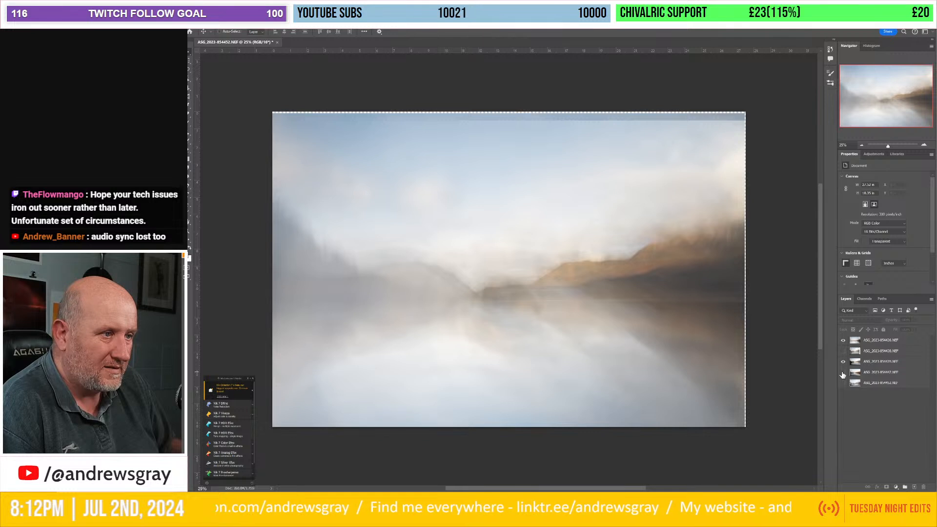
pyautogui.click(842, 374)
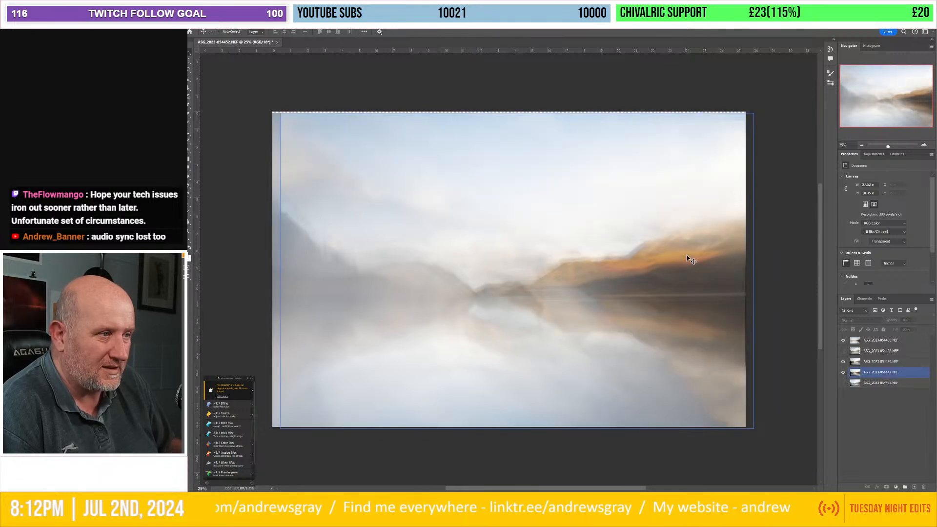
pyautogui.keyDown('ctrl'); pyautogui.click(536, 261); pyautogui.keyUp('ctrl')
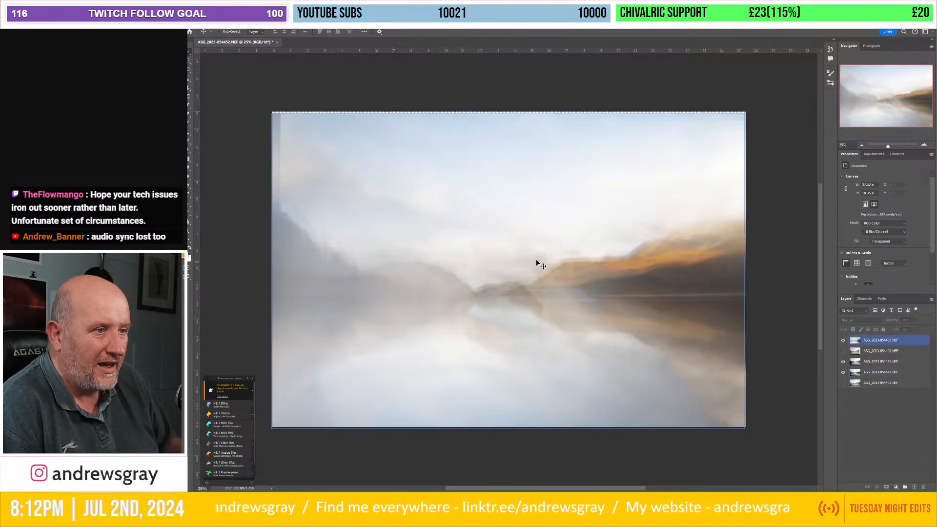
pyautogui.click(842, 373)
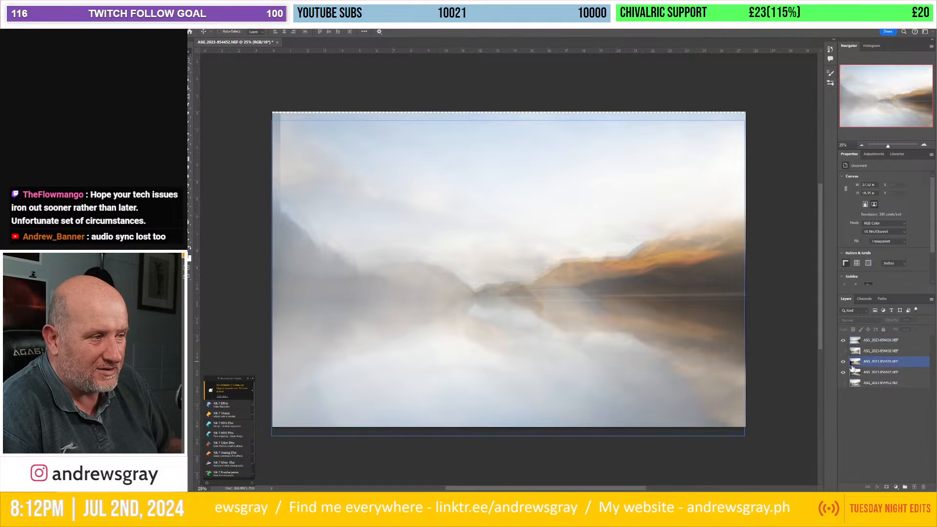
pyautogui.click(842, 373)
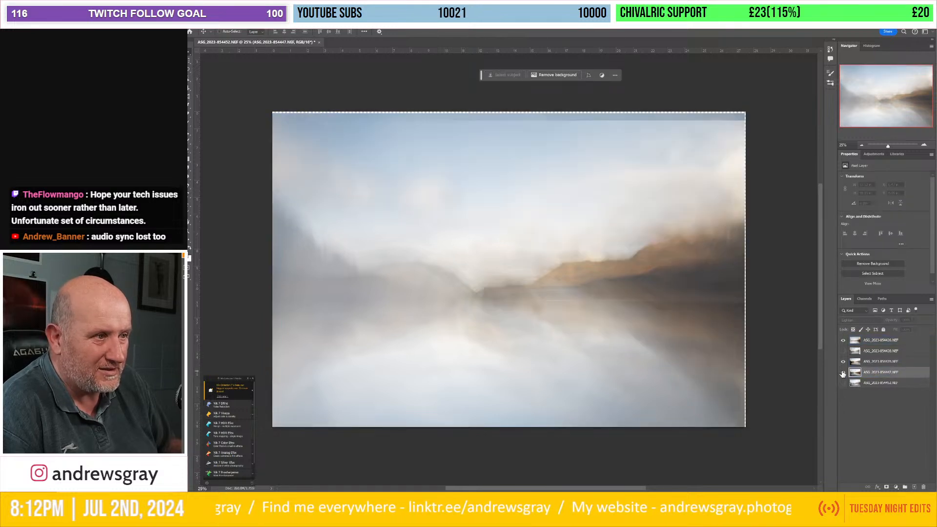
pyautogui.click(843, 373)
pyautogui.moveTo(623, 311); pyautogui.dragTo(624, 315)
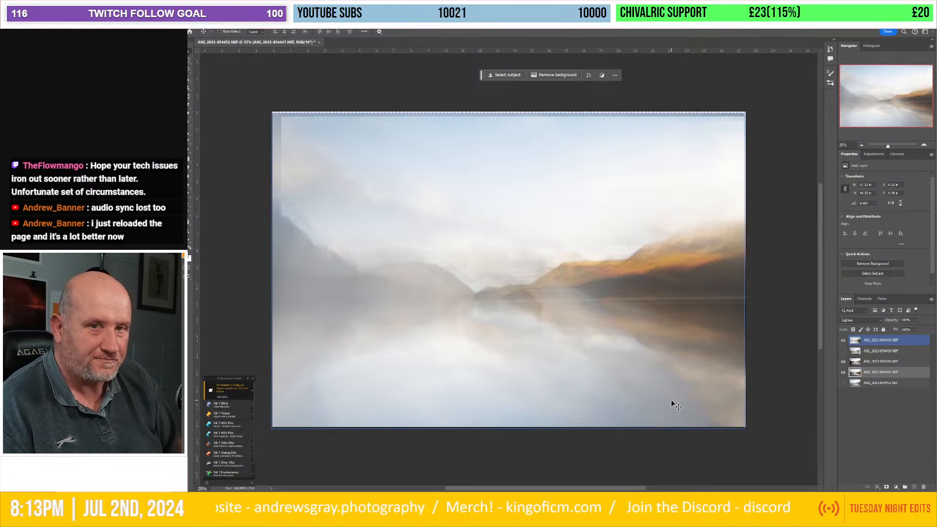
# - Compare the composite with the ASG_2023-854438.NEF and ASG_2023-854447.NEF layers each switched on and off
pyautogui.click(872, 385)
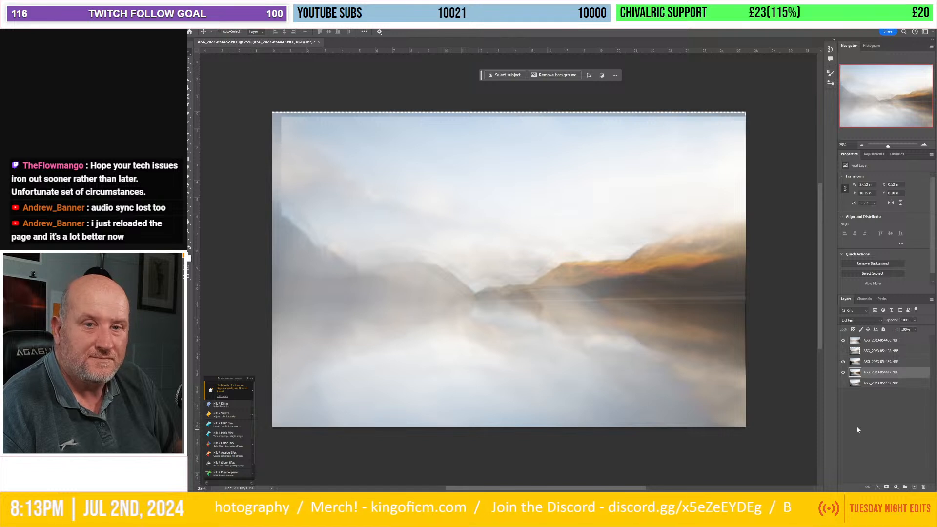
pyautogui.click(843, 351)
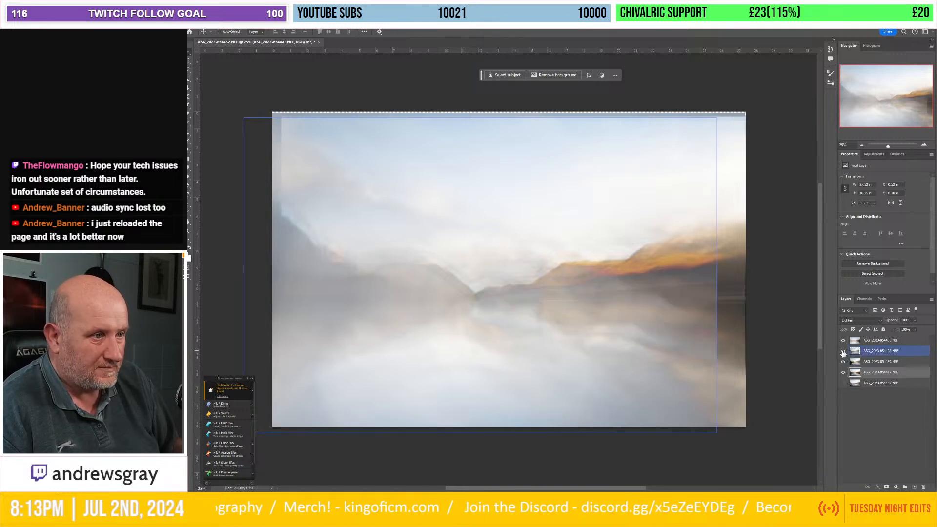
pyautogui.click(843, 352)
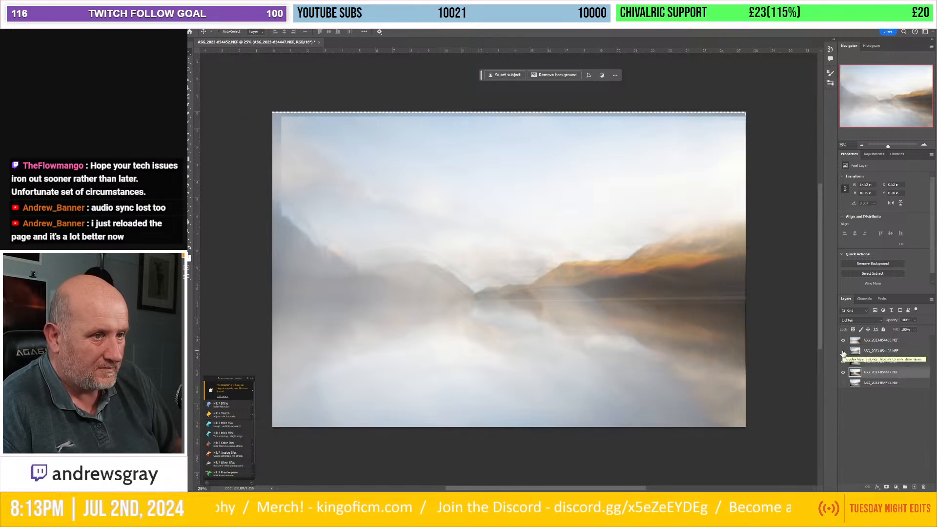
pyautogui.click(843, 353)
pyautogui.click(842, 352)
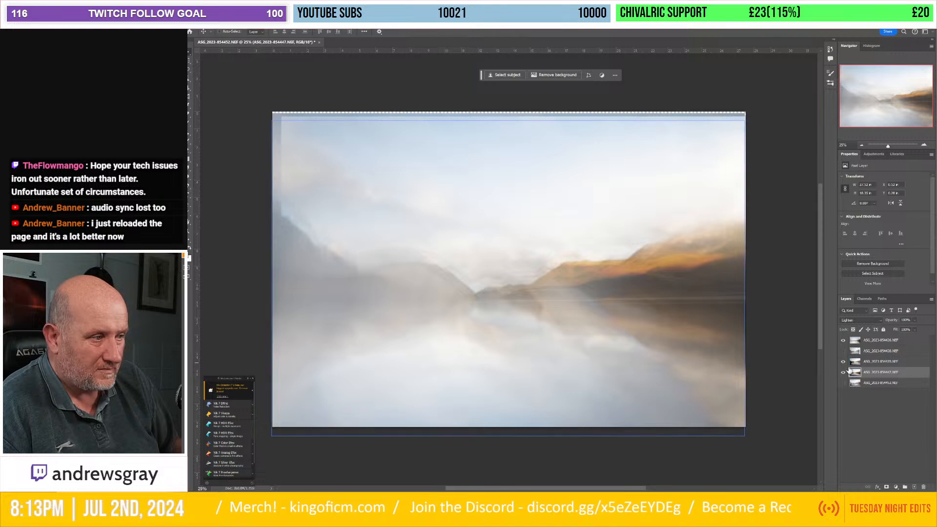
pyautogui.click(843, 372)
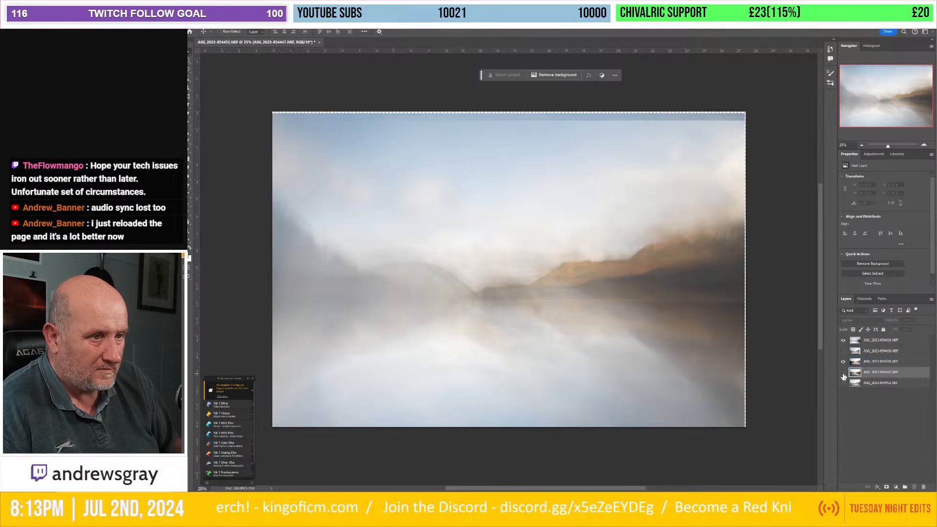
pyautogui.click(843, 374)
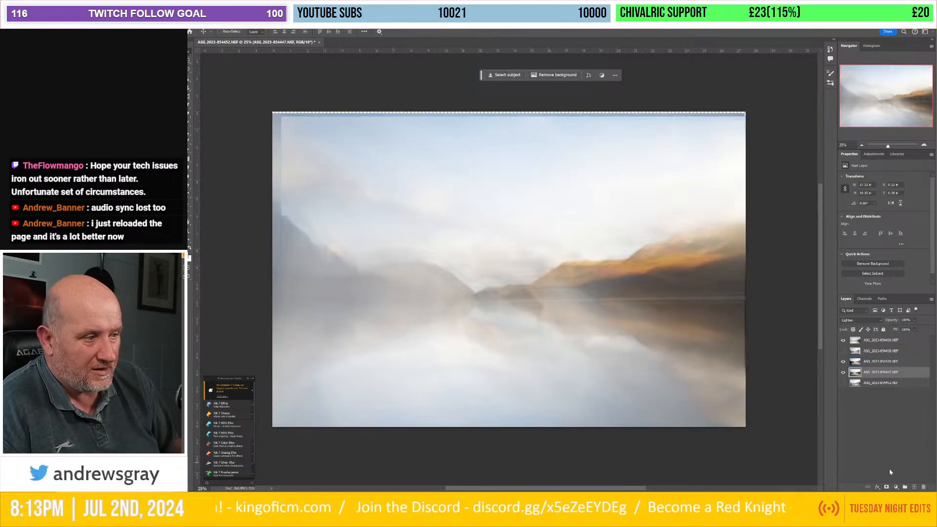
# - Add a layer mask to ASG_2023-854447.NEF and draw a short black-to-white gradient that hides its hard edge beside the misty hills
pyautogui.click(886, 487)
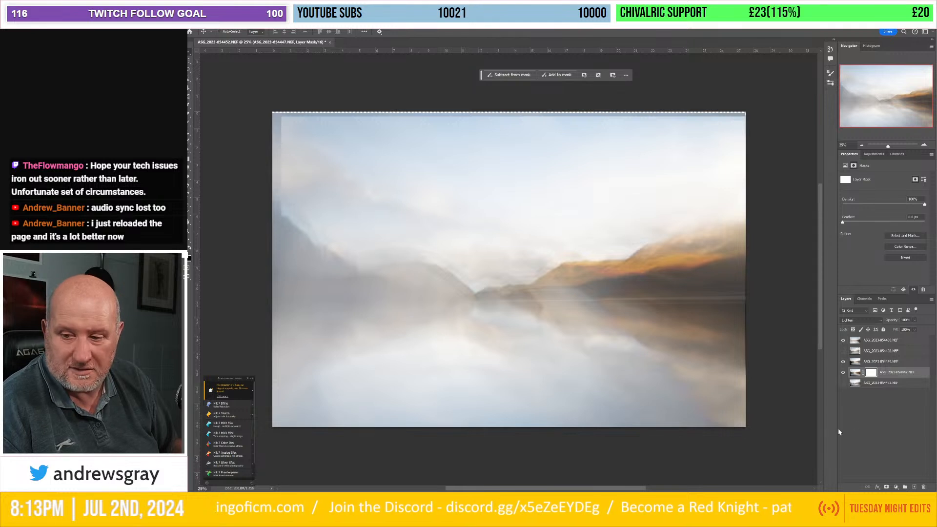
pyautogui.press('g')
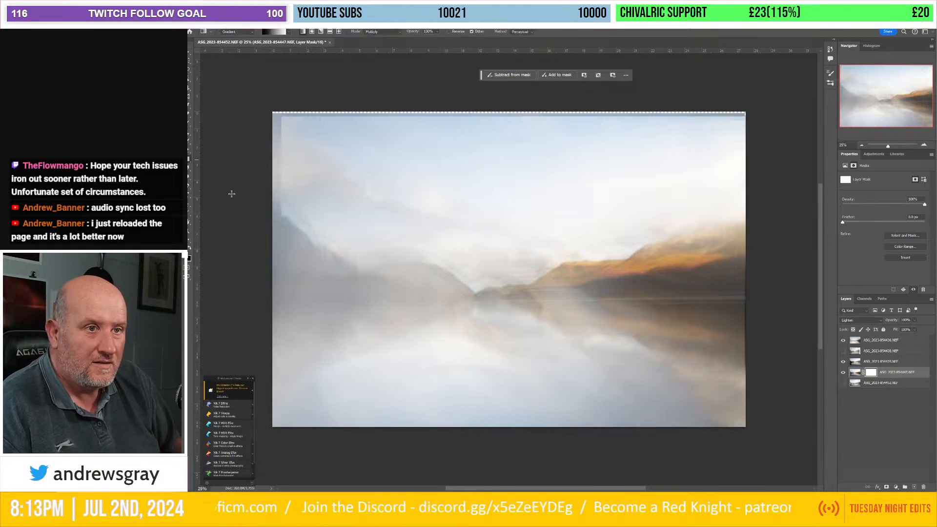
pyautogui.moveTo(304, 264); pyautogui.dragTo(366, 274)
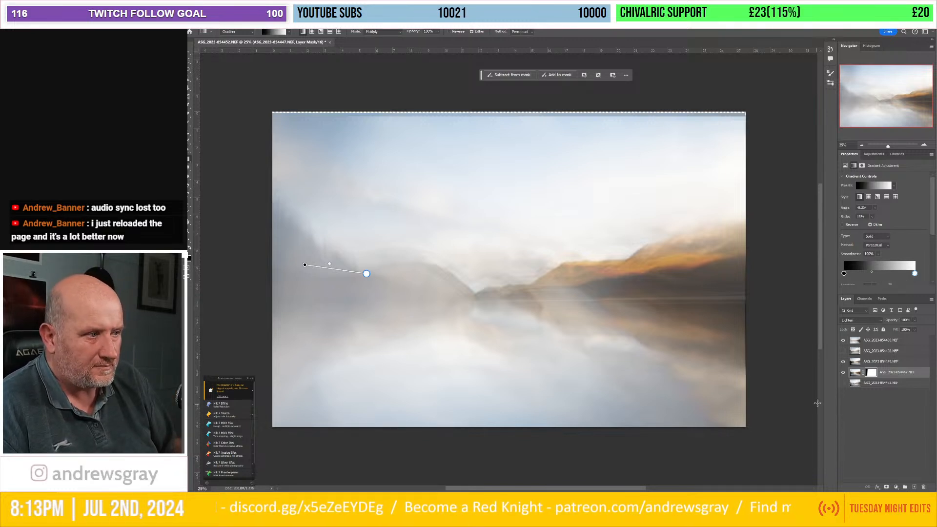
# - Compare the composite with the bottom ASG_2023-854452.NEF layer shown and hidden, and with the masked ASG_2023-854447.NEF layer off and on
pyautogui.click(844, 385)
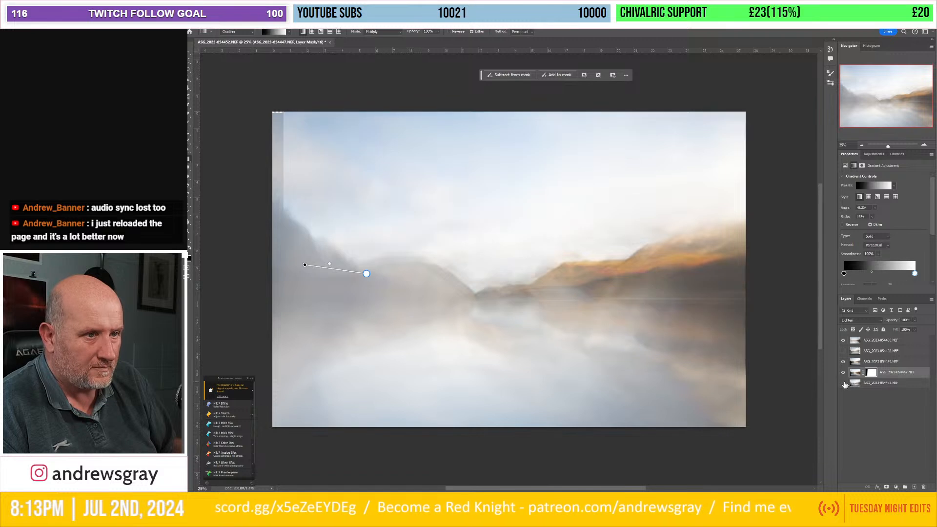
pyautogui.click(844, 385)
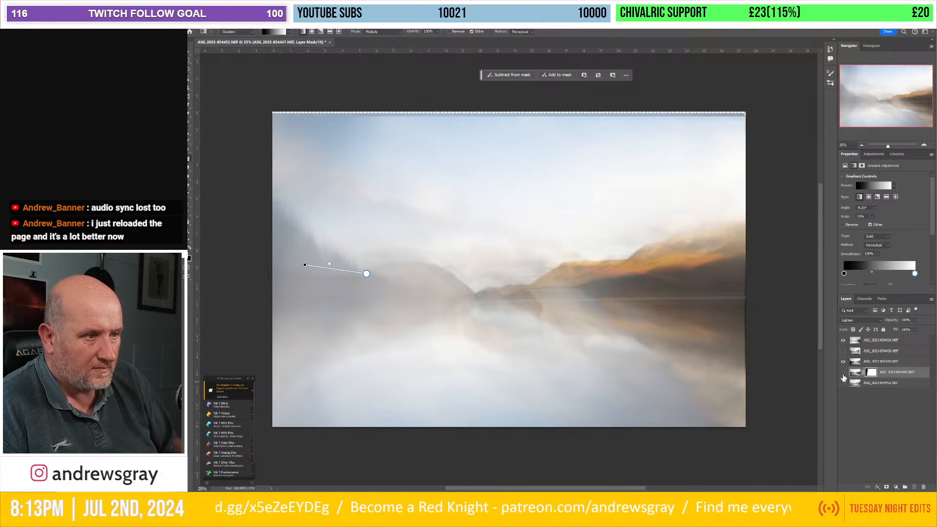
pyautogui.click(843, 374)
pyautogui.click(843, 374)
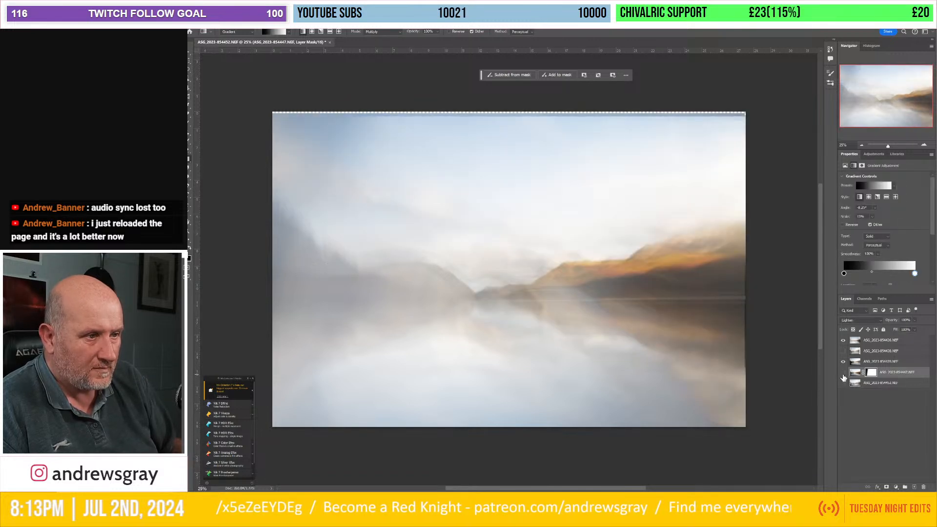
pyautogui.click(844, 376)
pyautogui.click(843, 376)
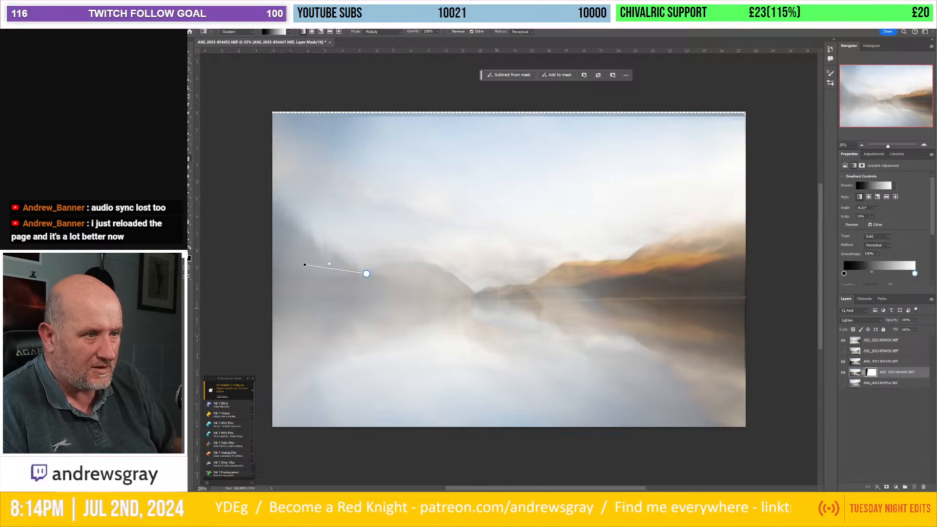
pyautogui.click(843, 376)
pyautogui.click(844, 376)
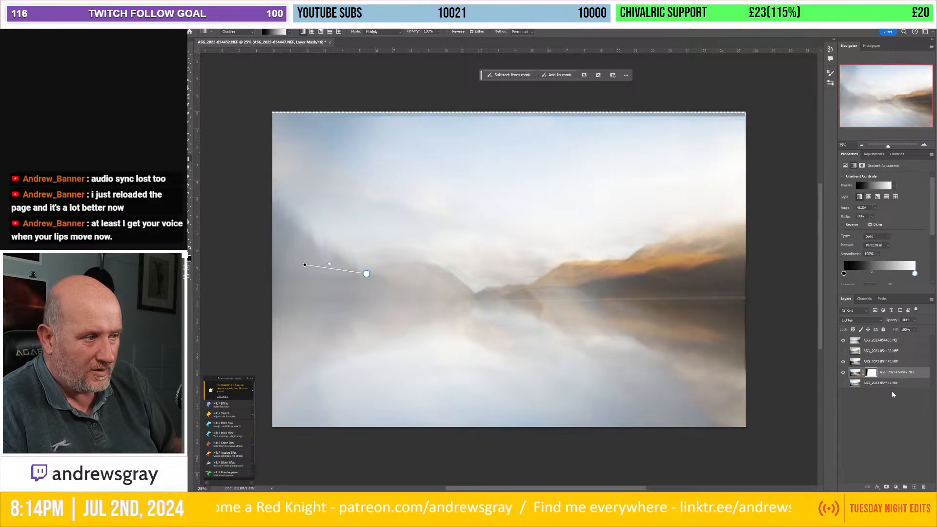
# - Paint on the ASG_2023-854447.NEF layer mask with a large soft black brush to hide its detail around the central hills
pyautogui.click(870, 372)
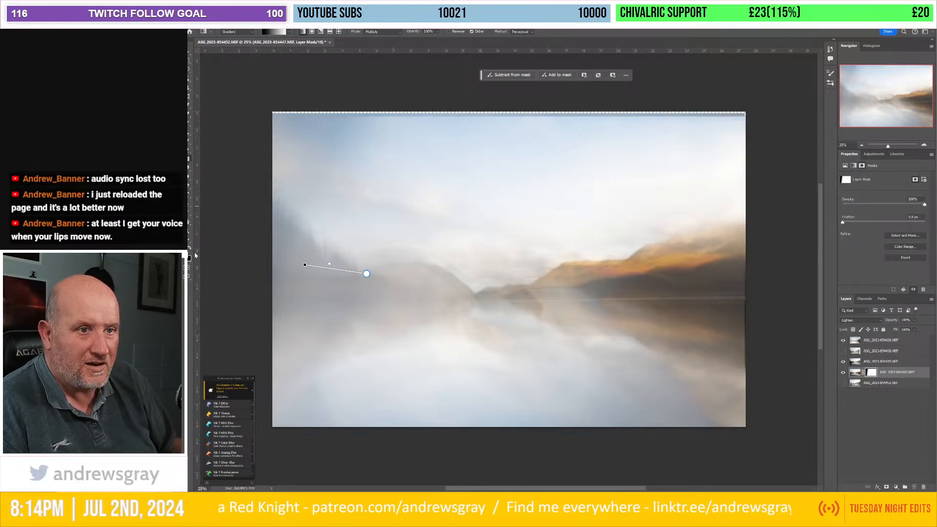
pyautogui.click(187, 123)
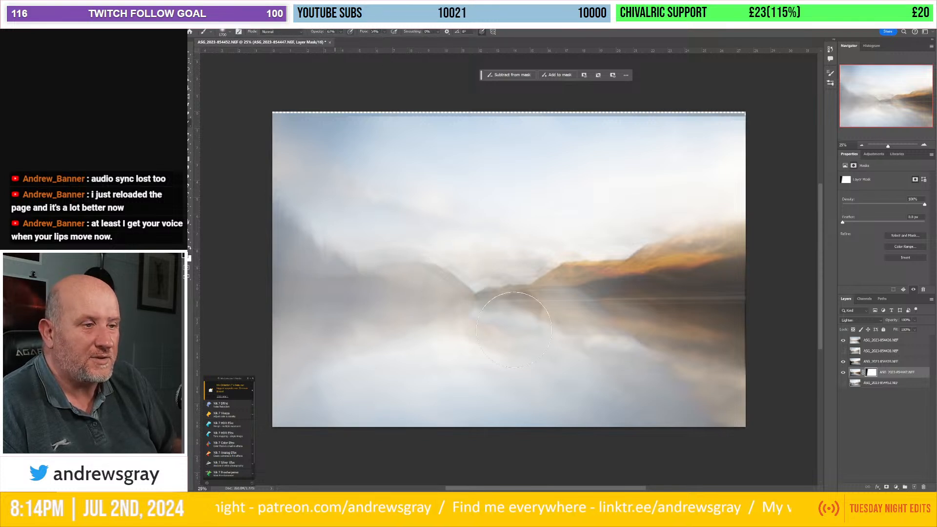
pyautogui.moveTo(474, 295)
pyautogui.mouseDown()
pyautogui.moveTo(504, 287)
pyautogui.moveTo(483, 304)
pyautogui.moveTo(477, 295)
pyautogui.moveTo(520, 262)
pyautogui.moveTo(493, 243)
pyautogui.moveTo(454, 296)
pyautogui.mouseUp()
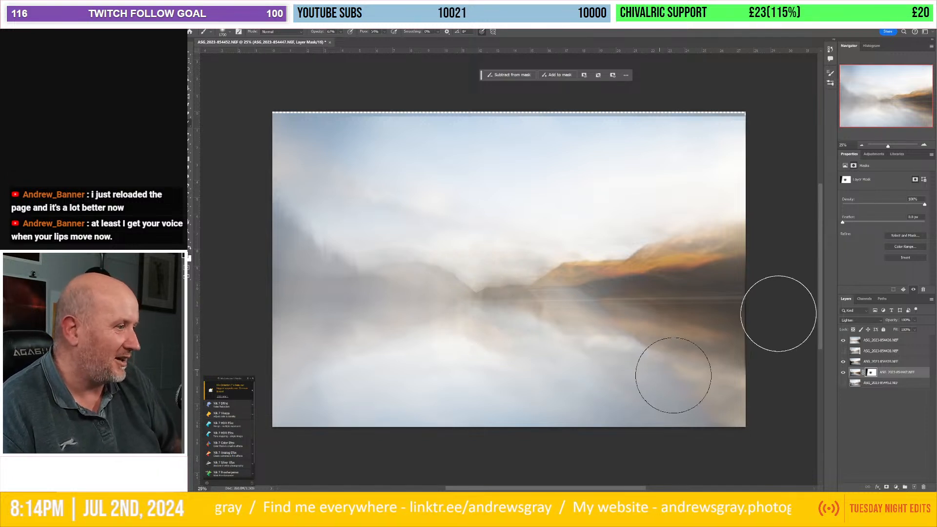
# - Check the topmost photo layer's contribution to the composite by hiding and showing it twice
pyautogui.click(866, 344)
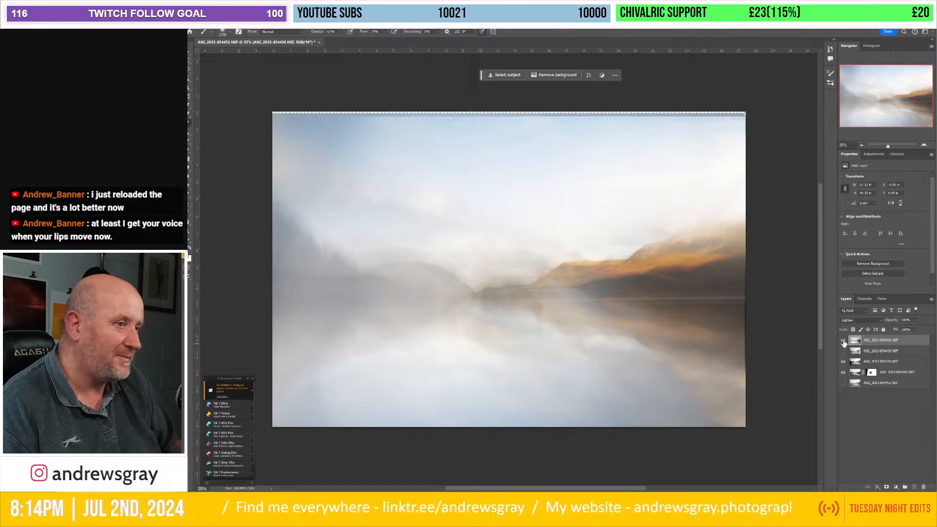
pyautogui.click(844, 341)
pyautogui.click(844, 342)
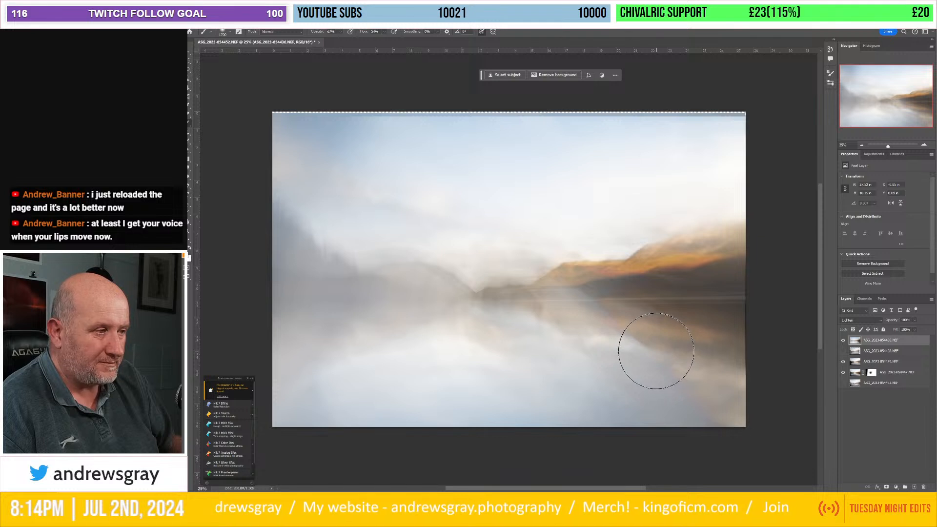
pyautogui.click(842, 341)
pyautogui.click(842, 342)
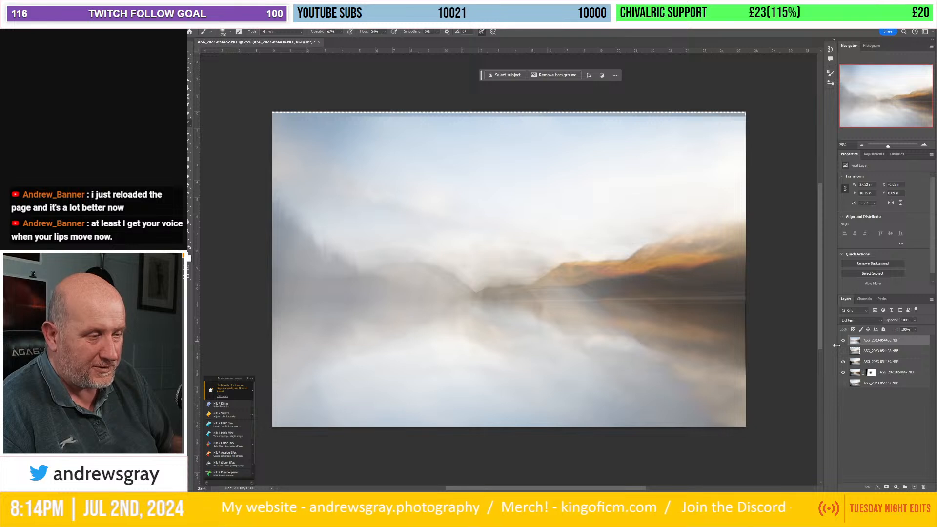
# - Create a new layer above the photo layers and fill it with the orange foreground colour using the Paint Bucket
pyautogui.click(914, 486)
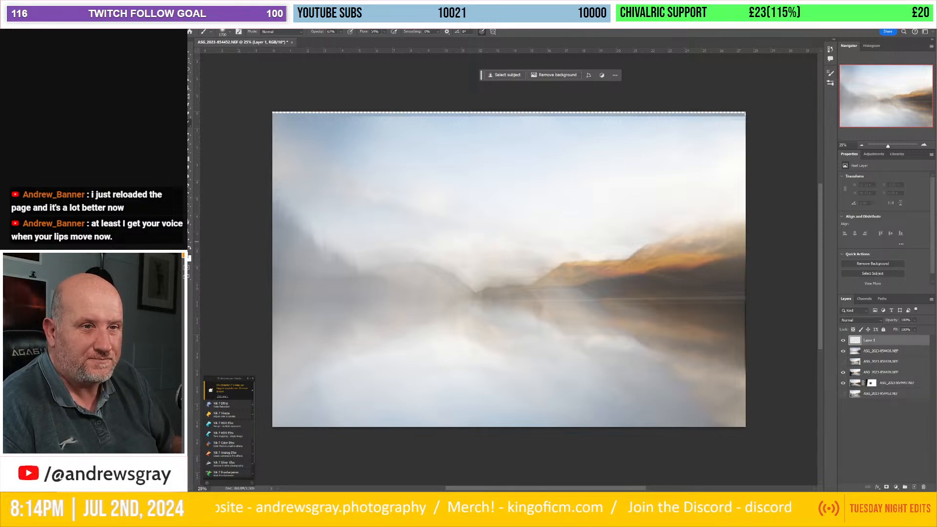
pyautogui.click(190, 161)
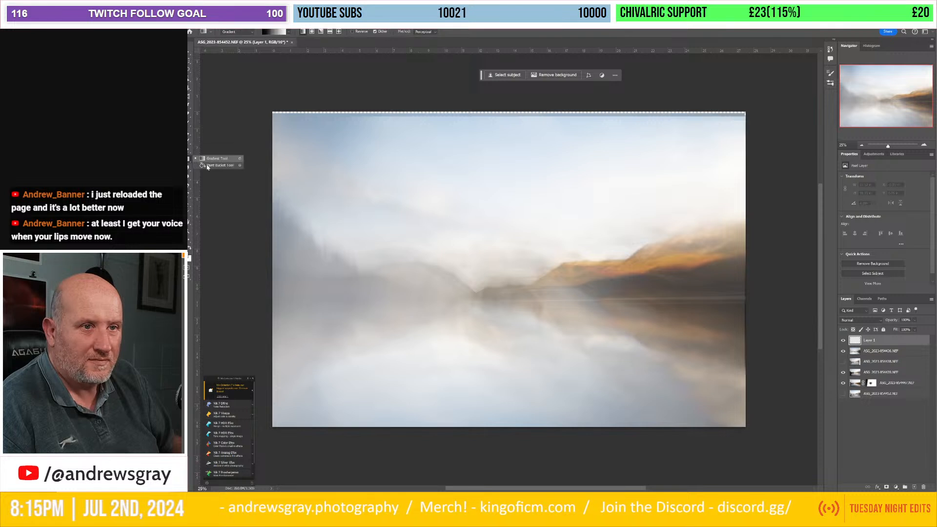
pyautogui.click(381, 198)
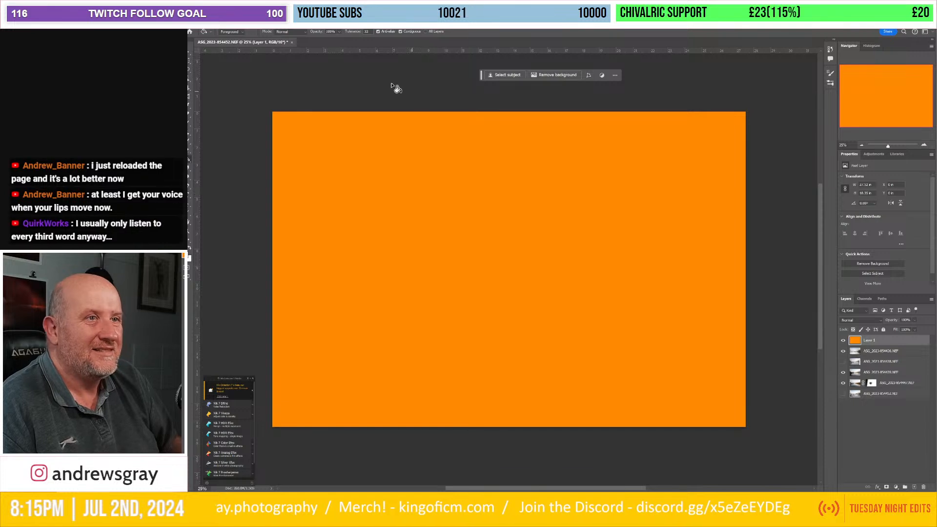
# - Try Color Dodge on the orange layer, settle on Soft Light as its blend mode, and lower its opacity to a subtle warm tint
pyautogui.click(851, 320)
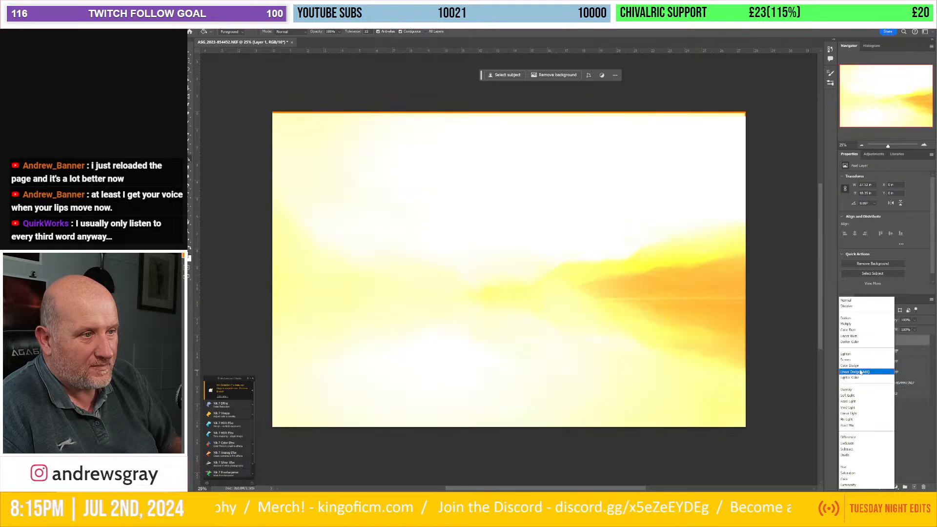
pyautogui.click(857, 365)
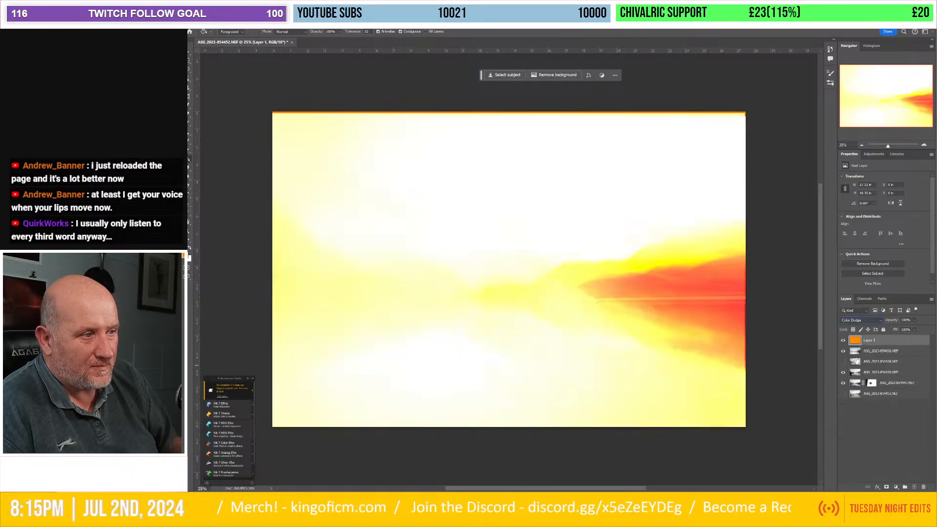
pyautogui.click(857, 320)
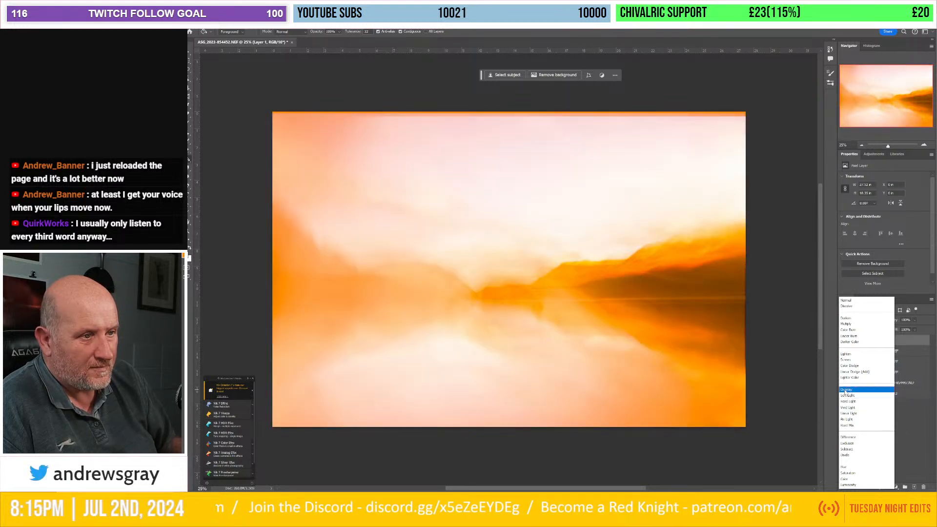
pyautogui.click(846, 396)
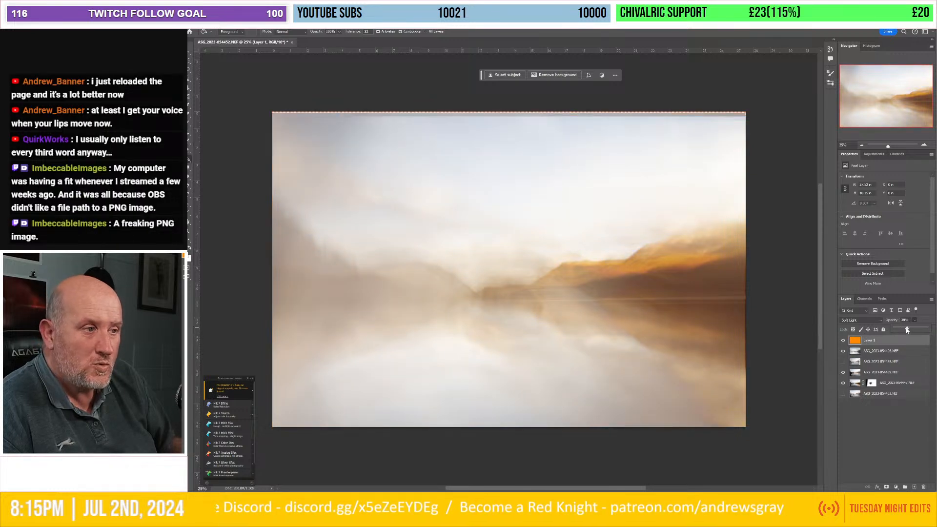
pyautogui.moveTo(907, 330); pyautogui.dragTo(903, 330)
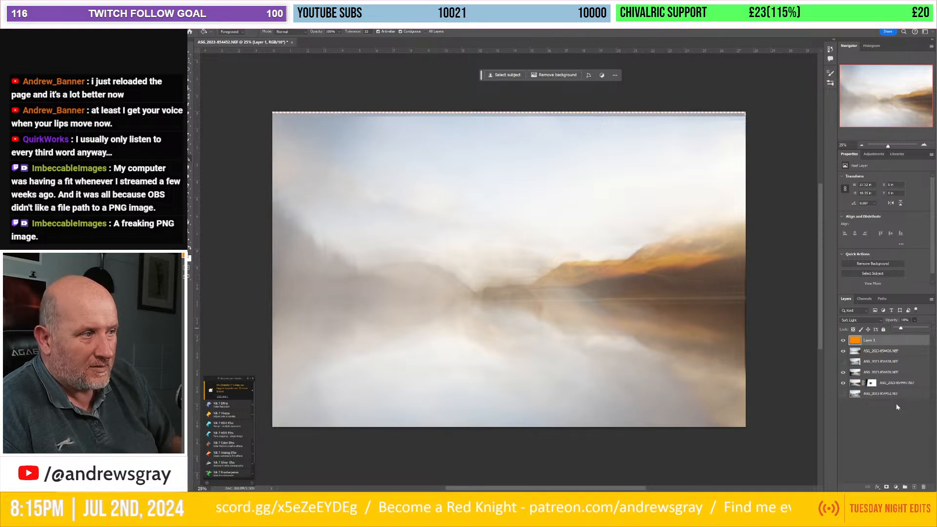
# - Add a Curves adjustment layer, darken the midtones and shadows, move the black point slightly inward, and compare the effect off and on
pyautogui.click(873, 154)
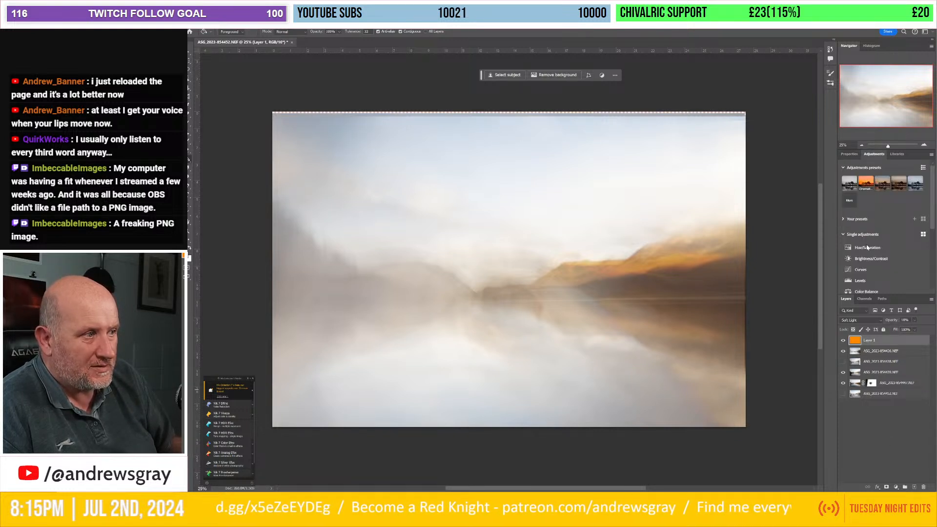
pyautogui.click(866, 269)
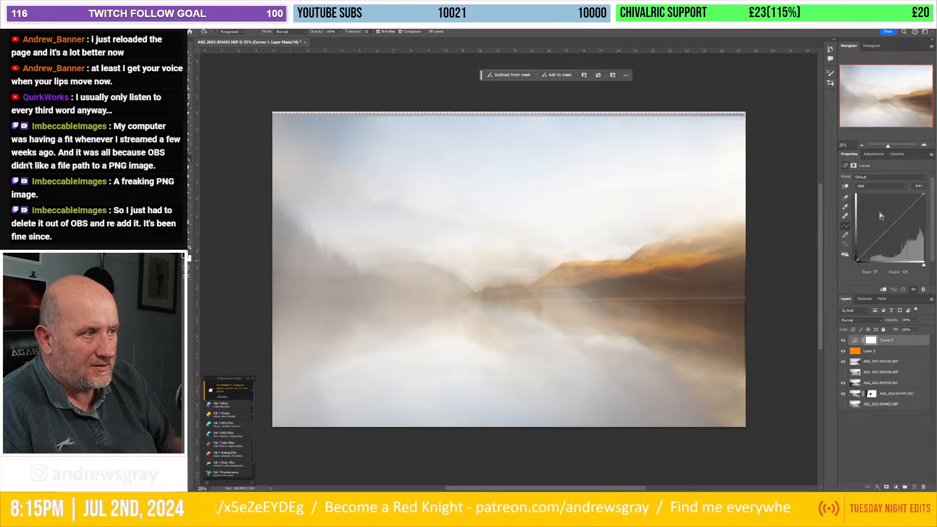
pyautogui.click(873, 244)
pyautogui.moveTo(874, 247); pyautogui.dragTo(929, 195)
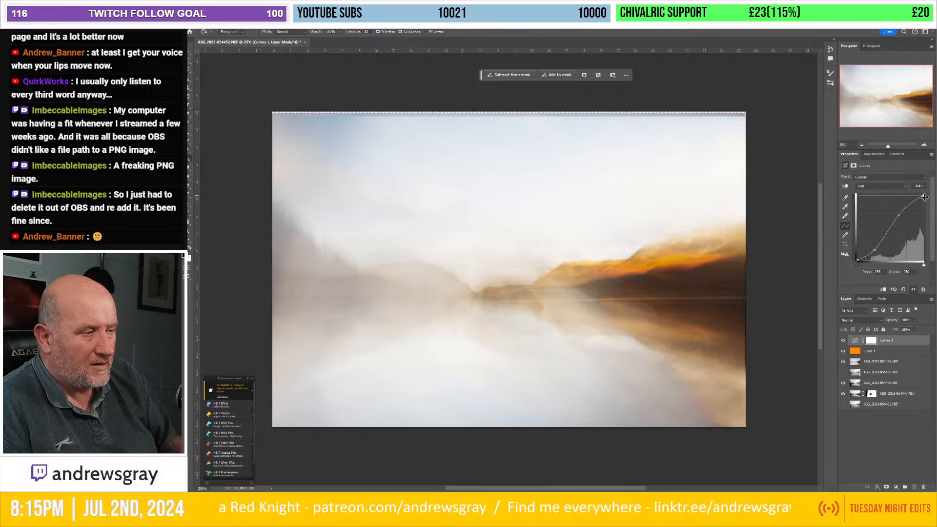
pyautogui.moveTo(900, 215); pyautogui.dragTo(904, 220)
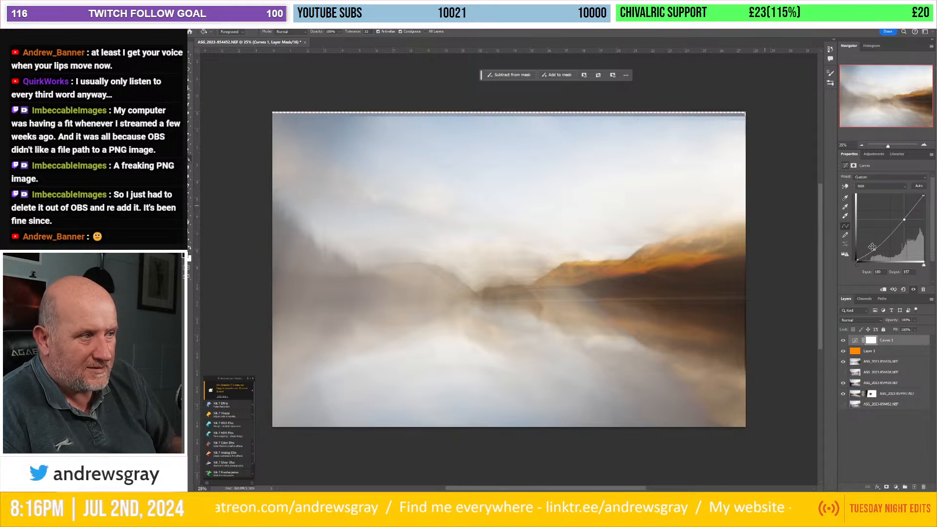
pyautogui.moveTo(873, 250); pyautogui.dragTo(874, 248)
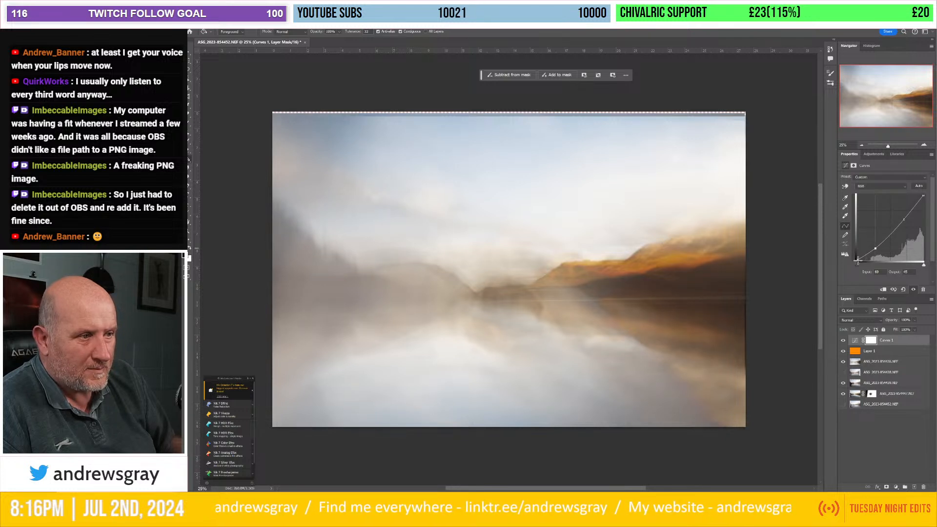
pyautogui.moveTo(864, 262)
pyautogui.mouseDown()
pyautogui.moveTo(855, 252)
pyautogui.moveTo(860, 266)
pyautogui.mouseUp()
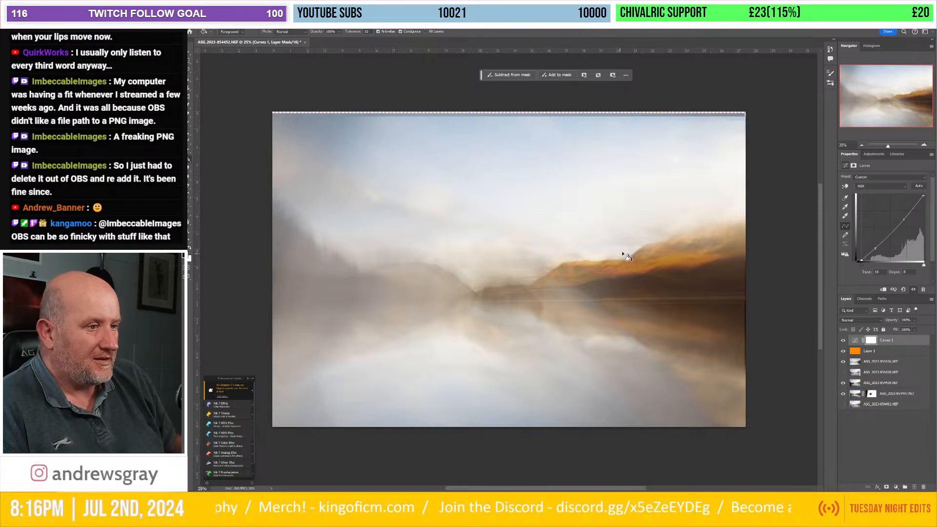
pyautogui.click(843, 341)
pyautogui.click(843, 341)
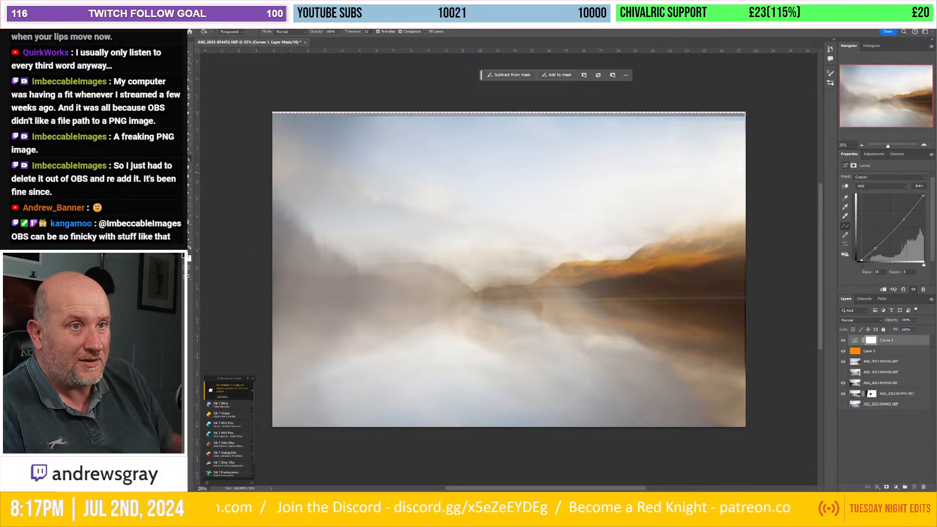
# - Crop thin strips off the composite's upper and lower edges to remove the misaligned layer borders
pyautogui.click(188, 90)
pyautogui.moveTo(511, 112); pyautogui.dragTo(511, 115)
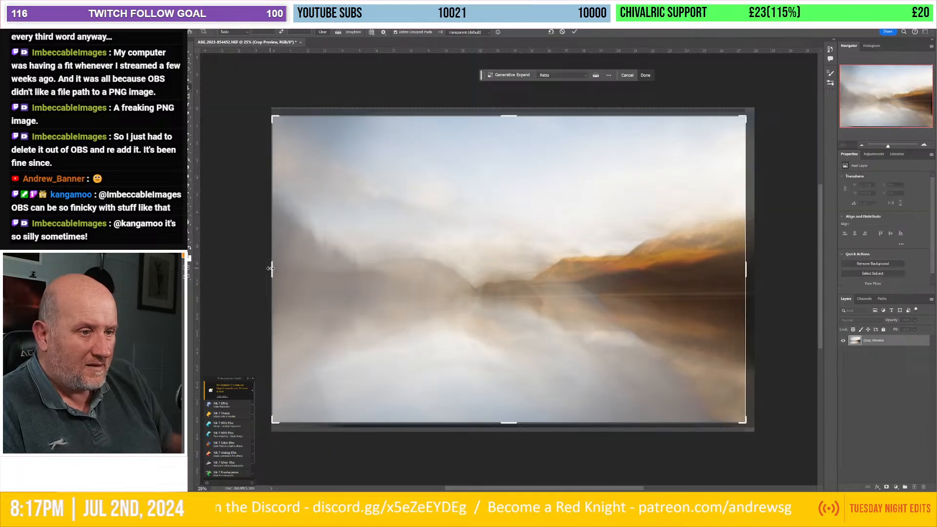
pyautogui.moveTo(270, 267); pyautogui.dragTo(271, 267)
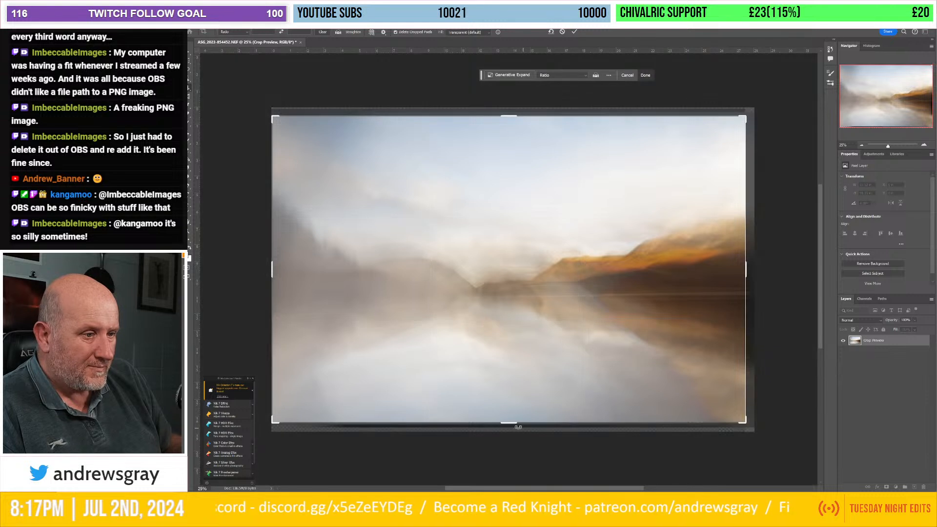
pyautogui.moveTo(506, 423)
pyautogui.mouseDown()
pyautogui.moveTo(503, 436)
pyautogui.moveTo(503, 423)
pyautogui.mouseUp()
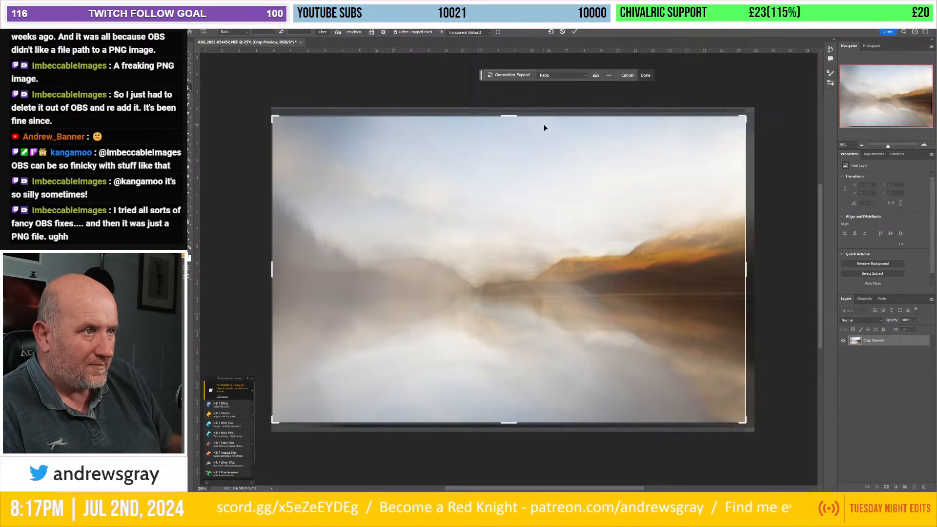
pyautogui.click(574, 32)
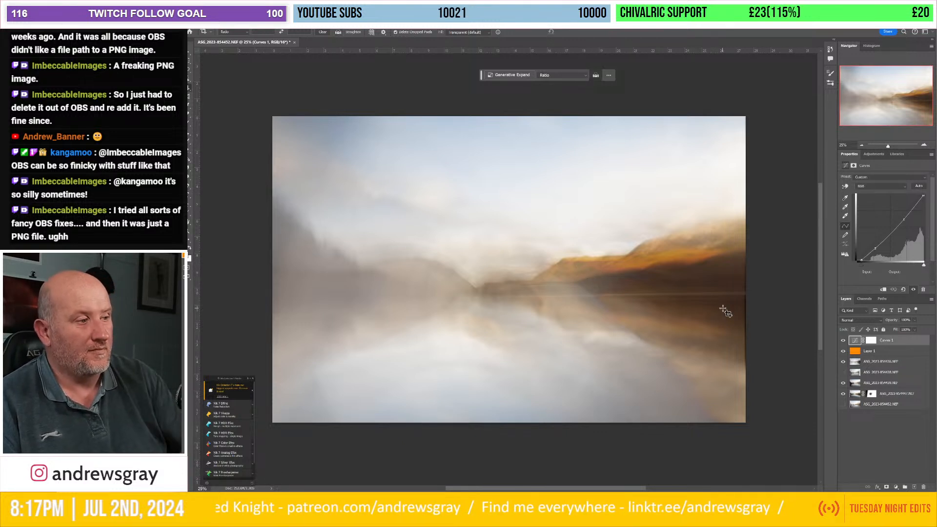
# - Dismiss the Export As dialog and stamp all visible layers into a new layer above the Curves adjustment
pyautogui.hotkey('ctrl', 'shift', 'alt', 'w')
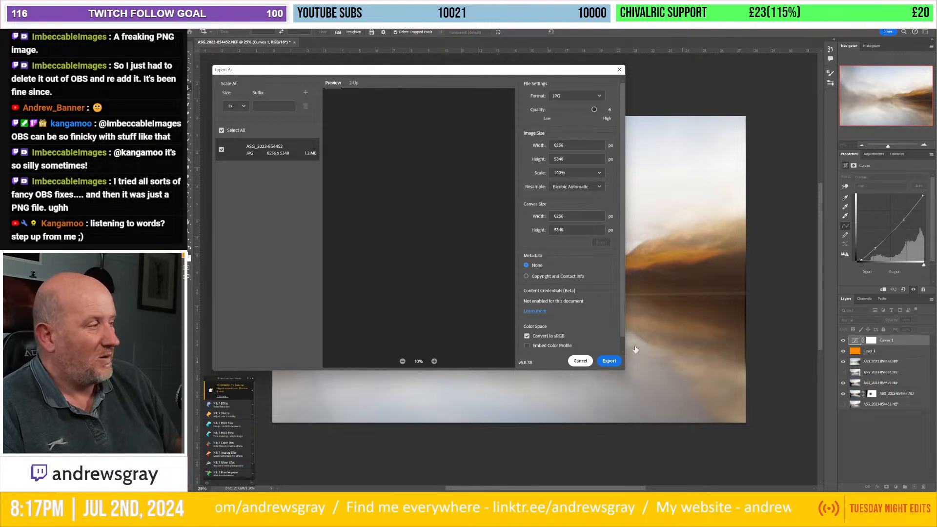
pyautogui.click(580, 361)
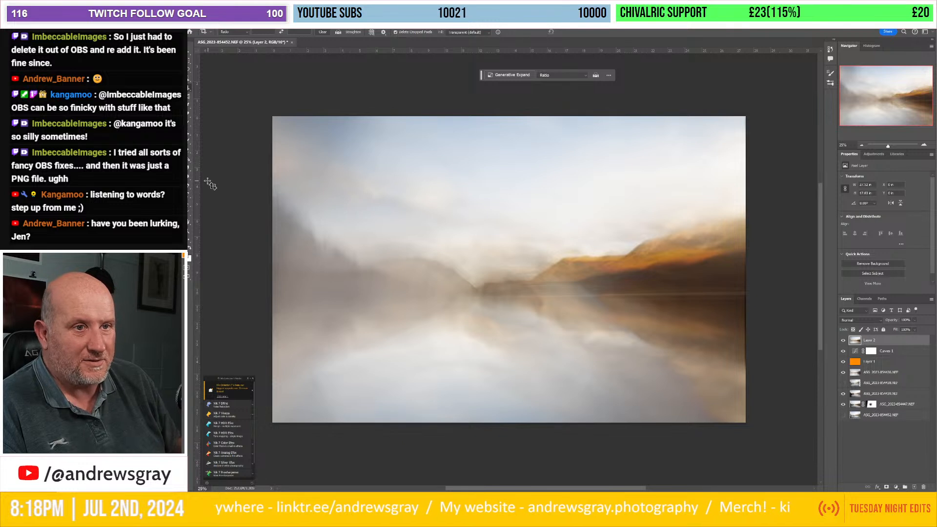
# - Open the merged layer in Nik 7 Analog Efex, apply the Above the Clouds preset, and slide the comparison divider away to show the full effect
pyautogui.click(190, 115)
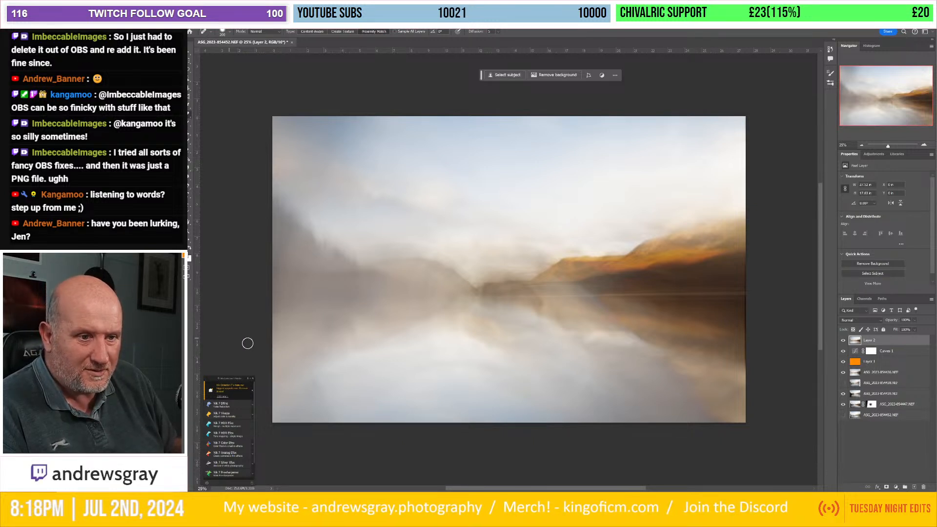
pyautogui.click(225, 454)
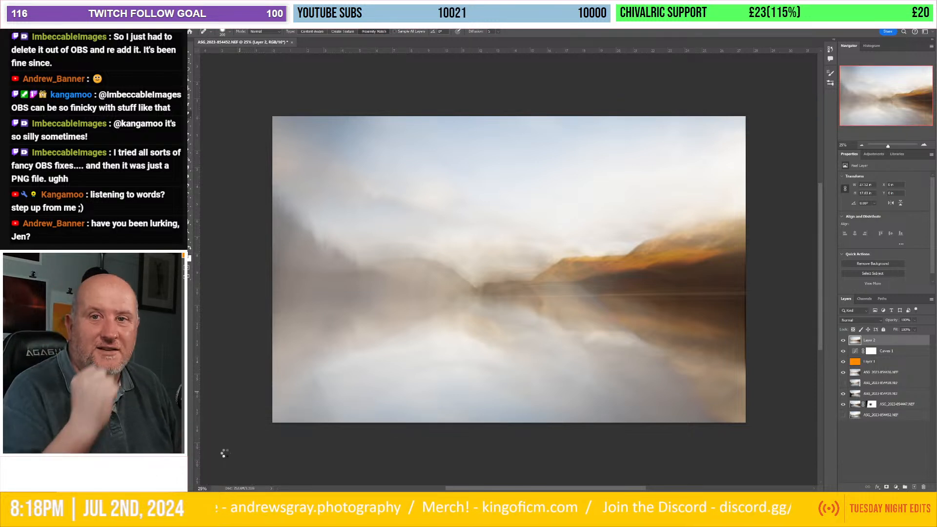
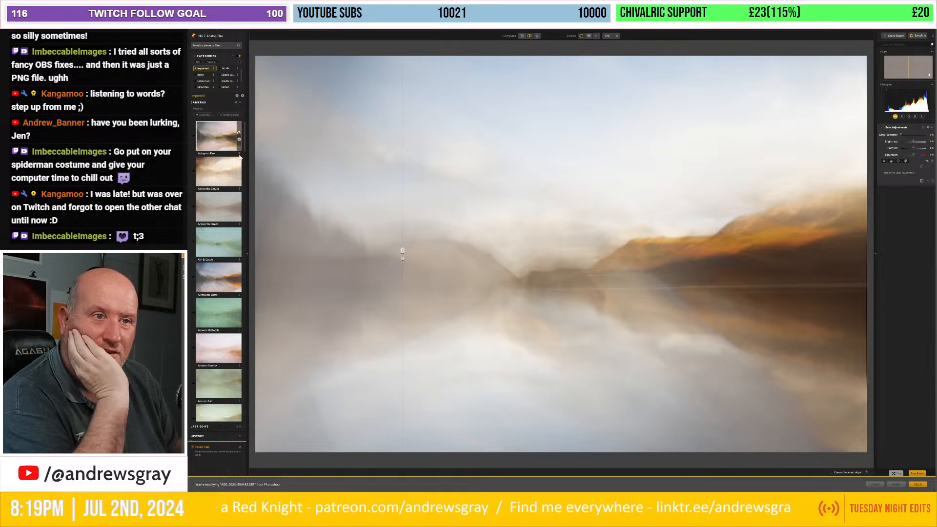
pyautogui.click(223, 180)
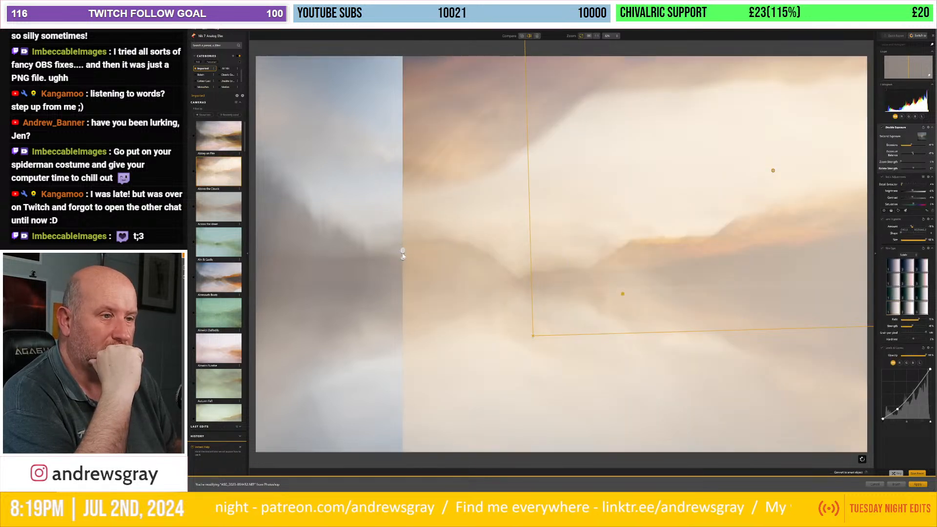
pyautogui.moveTo(402, 253); pyautogui.dragTo(253, 248)
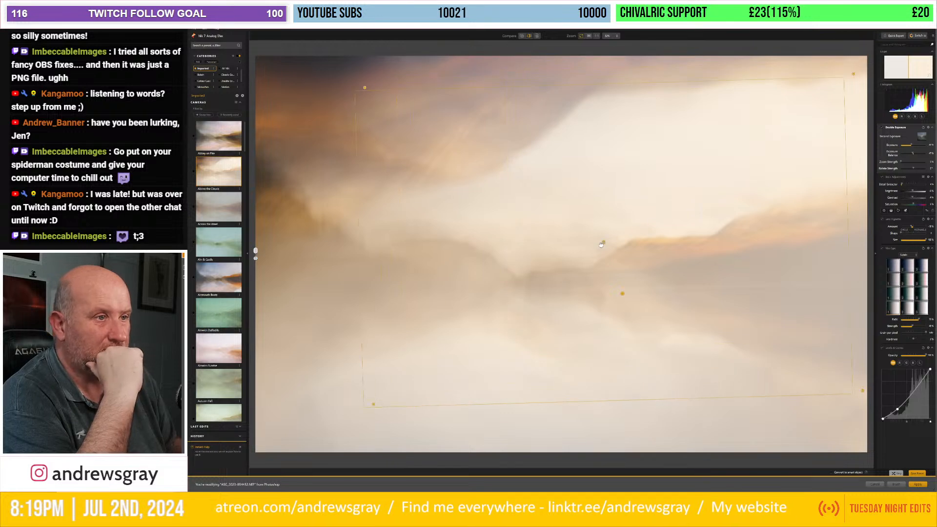
# - Level the double-exposure overlay, move it lower over the lake, and tilt it slightly clockwise while fine-tuning its position
pyautogui.moveTo(749, 186); pyautogui.dragTo(610, 292)
pyautogui.moveTo(354, 139); pyautogui.dragTo(358, 124)
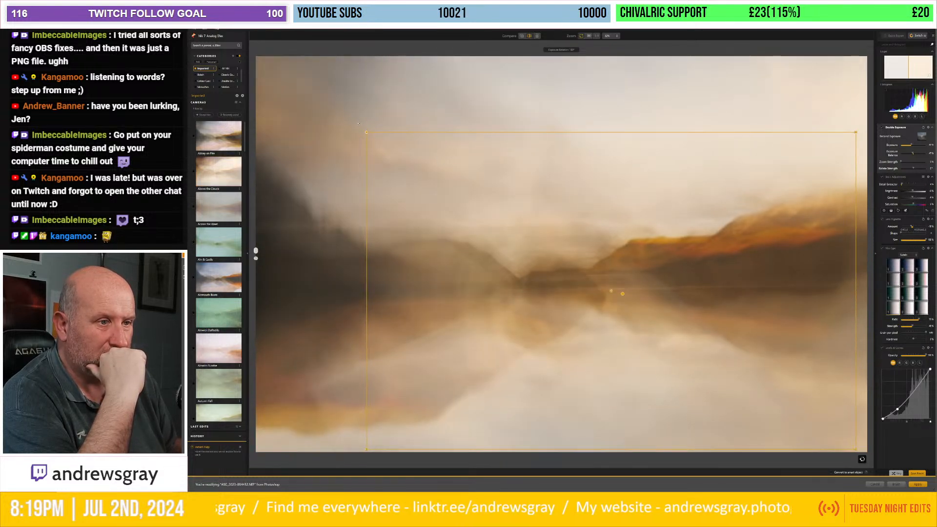
pyautogui.moveTo(610, 291); pyautogui.dragTo(554, 339)
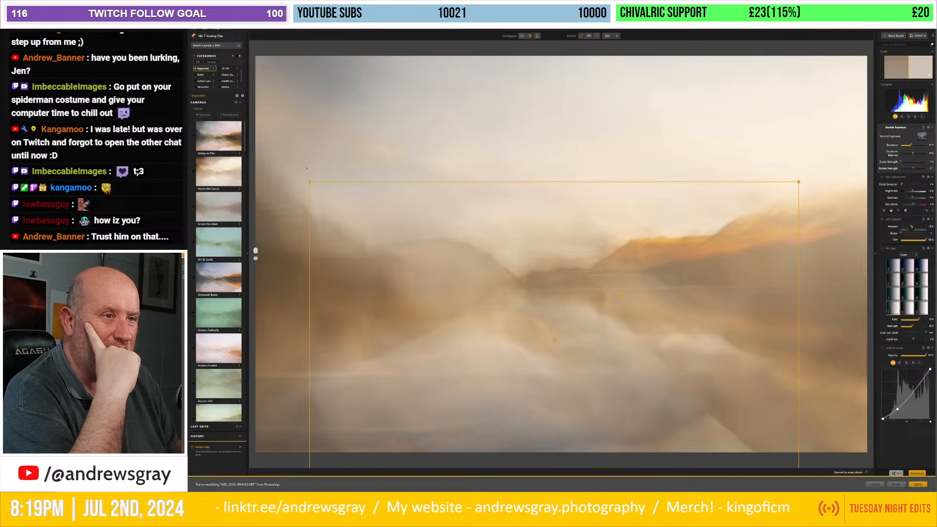
pyautogui.moveTo(306, 168); pyautogui.dragTo(310, 153)
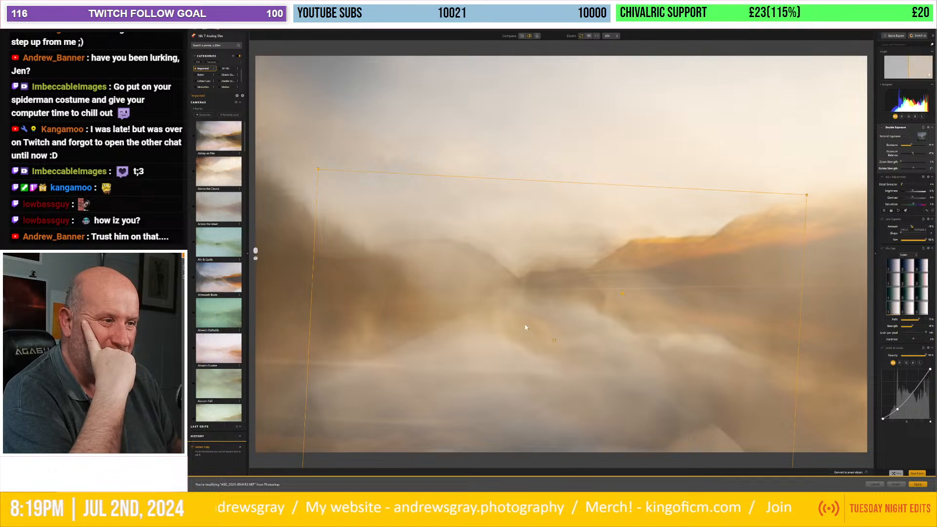
pyautogui.moveTo(553, 338); pyautogui.dragTo(553, 334)
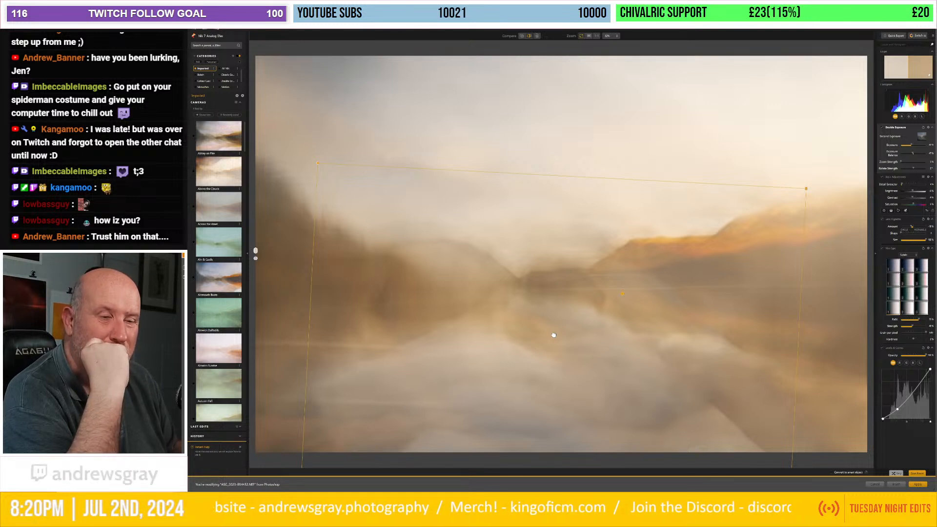
pyautogui.moveTo(554, 335); pyautogui.dragTo(554, 318)
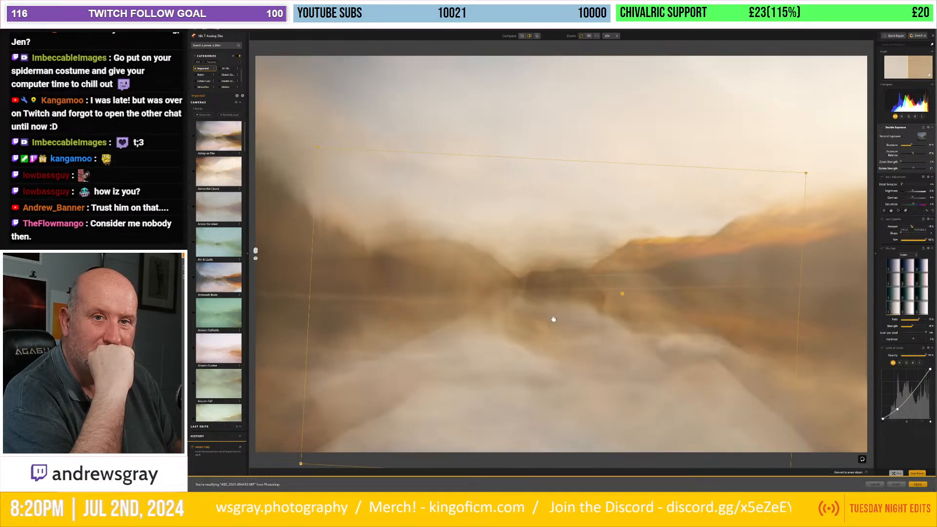
pyautogui.moveTo(553, 321); pyautogui.dragTo(552, 341)
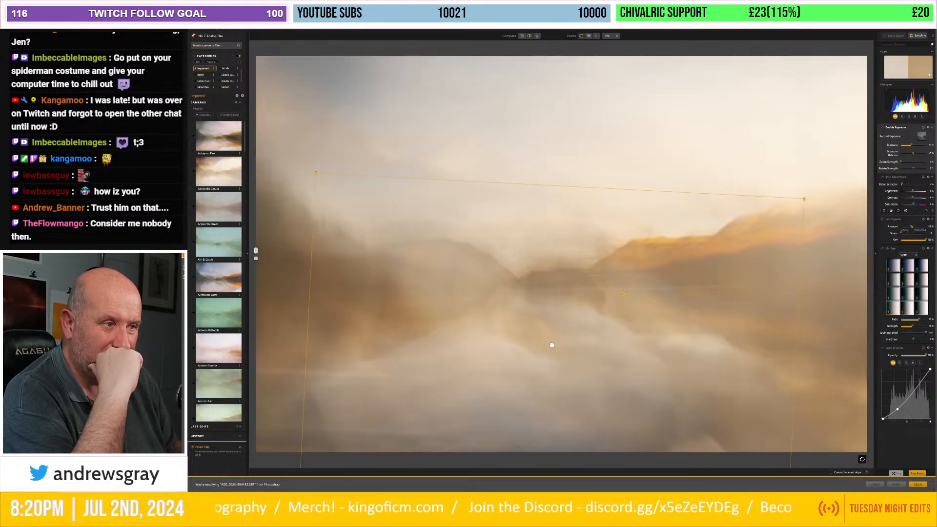
pyautogui.moveTo(552, 345); pyautogui.dragTo(579, 349)
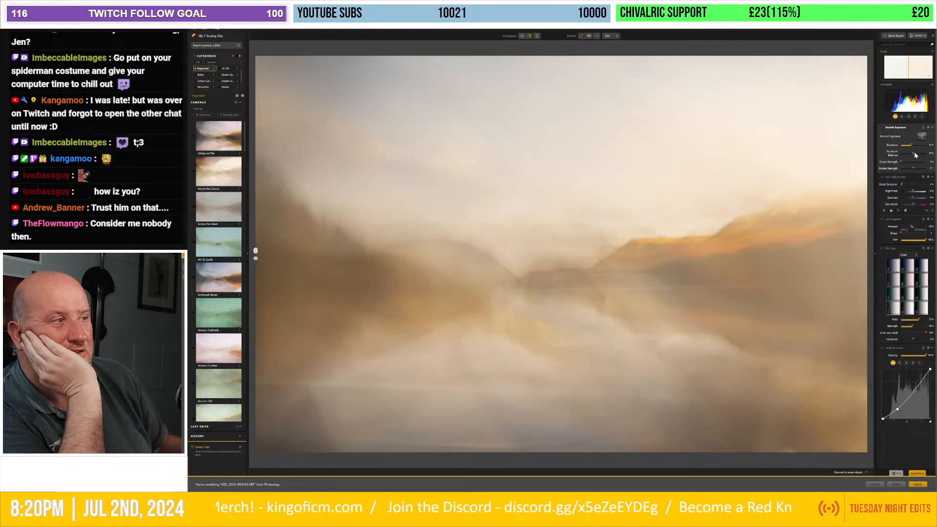
# - Raise the double exposure's Exposure slightly and fine-tune its Exposure Balance, trying lower and higher settings
pyautogui.moveTo(911, 145); pyautogui.dragTo(915, 146)
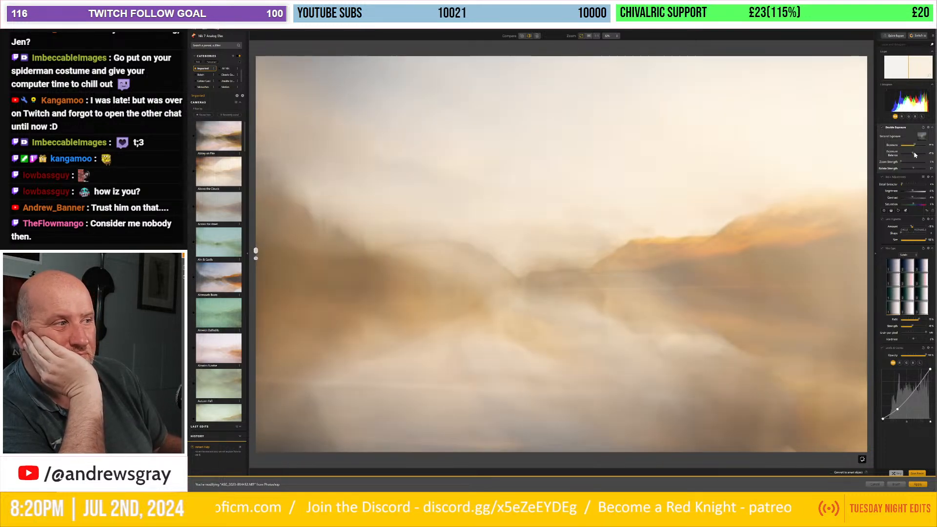
pyautogui.moveTo(912, 153); pyautogui.dragTo(910, 154)
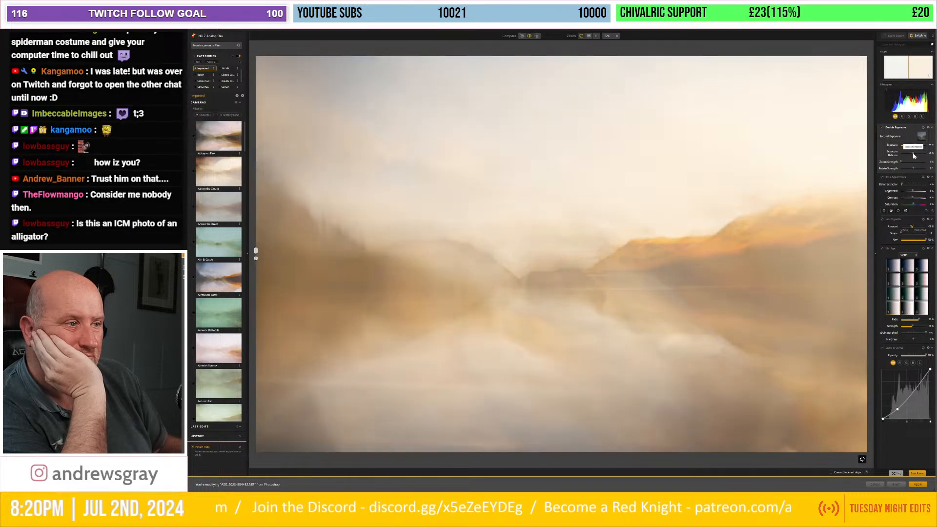
pyautogui.moveTo(910, 156); pyautogui.dragTo(916, 157)
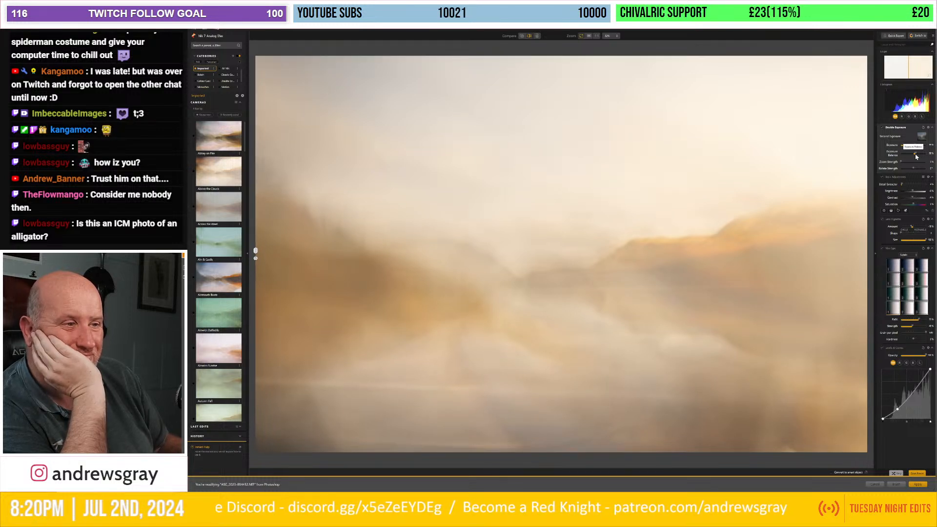
pyautogui.moveTo(914, 154); pyautogui.dragTo(913, 154)
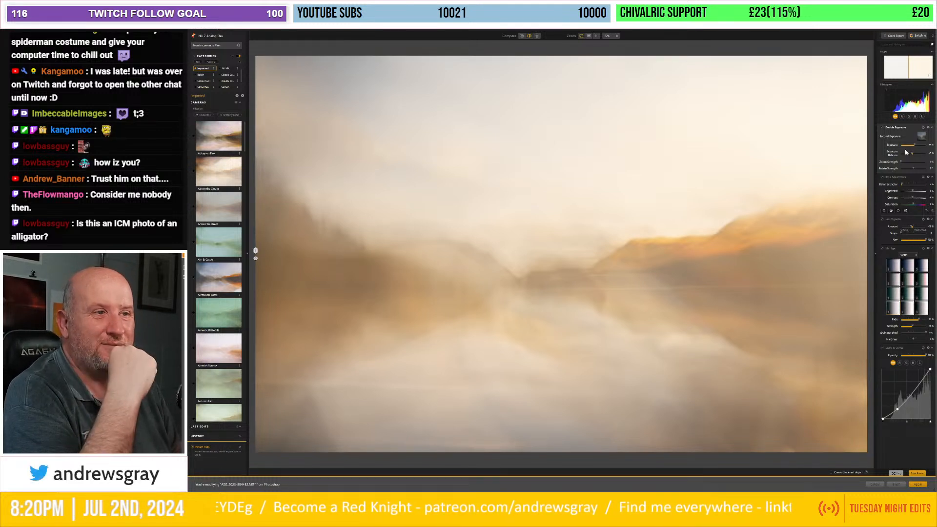
# - Try the double-exposure overlay higher over the sky and return it to its lower position over the lake
pyautogui.moveTo(855, 154)
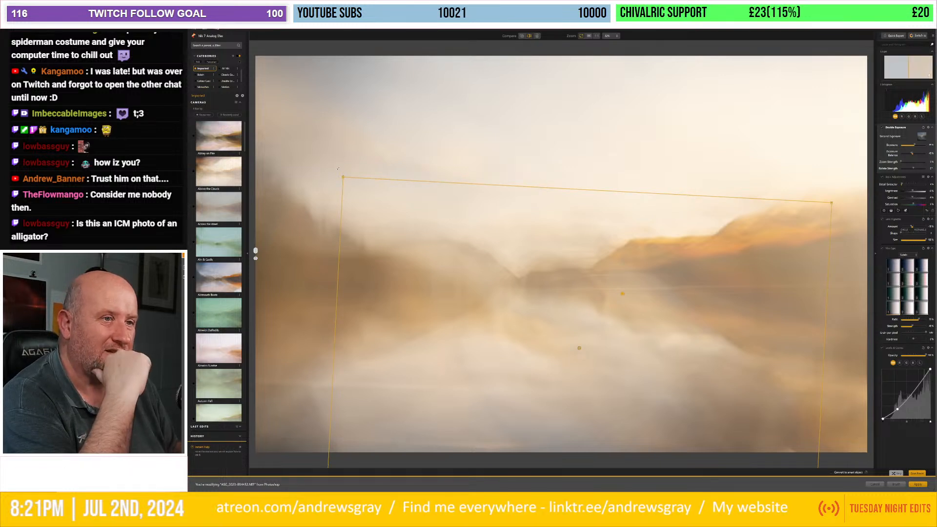
pyautogui.moveTo(337, 167); pyautogui.dragTo(332, 194)
pyautogui.moveTo(703, 441); pyautogui.dragTo(701, 443)
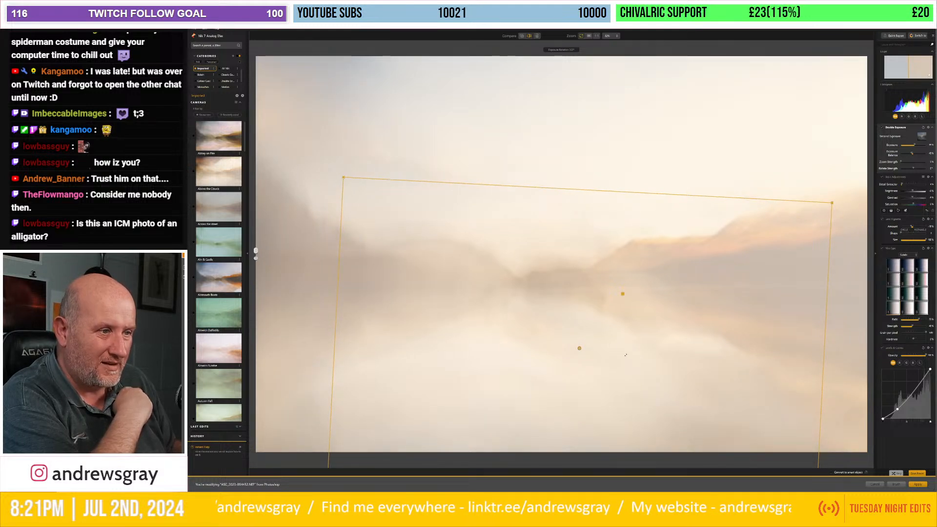
pyautogui.moveTo(581, 332); pyautogui.dragTo(535, 181)
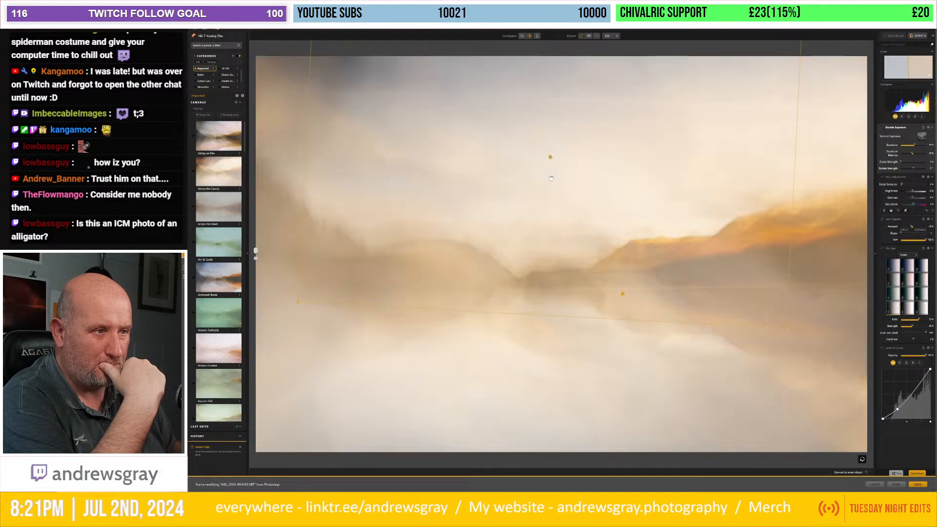
pyautogui.moveTo(549, 155); pyautogui.dragTo(549, 218)
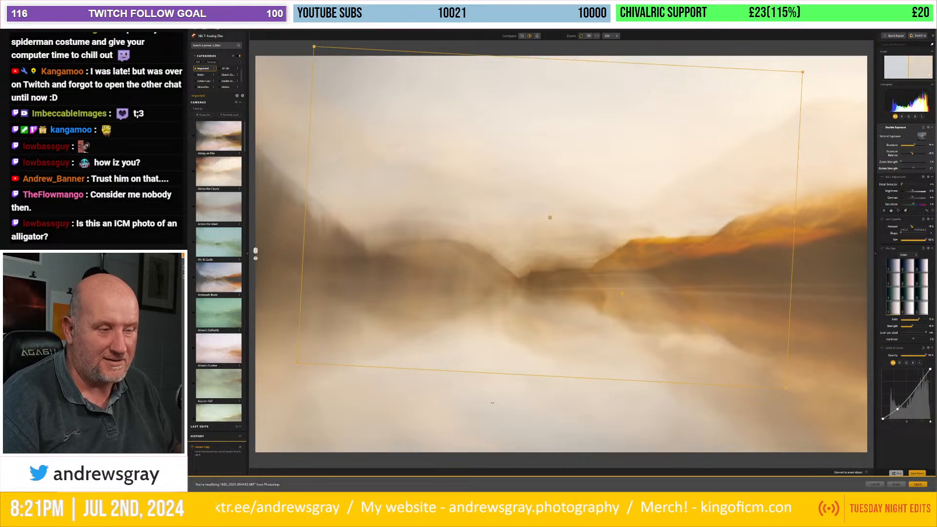
pyautogui.moveTo(463, 272); pyautogui.dragTo(492, 402)
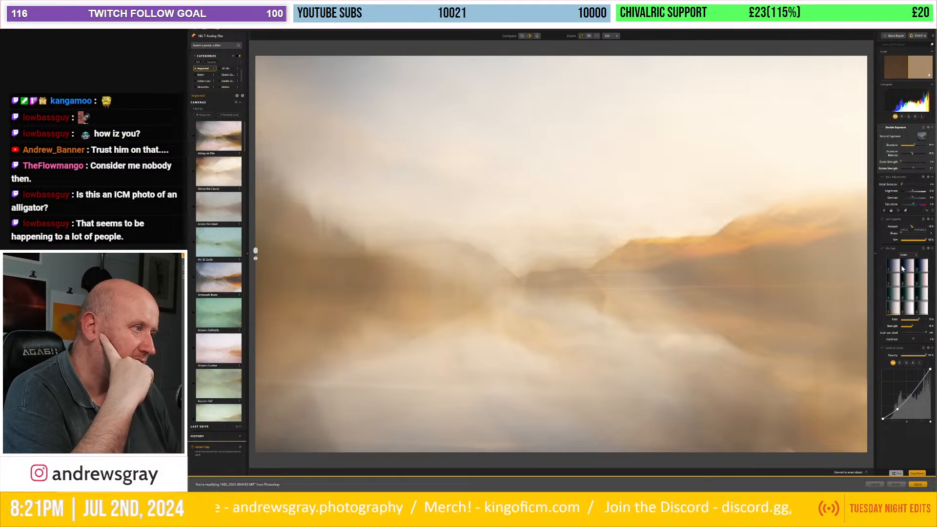
# - Compare several film types on the image and settle on the first one in the set
pyautogui.click(895, 282)
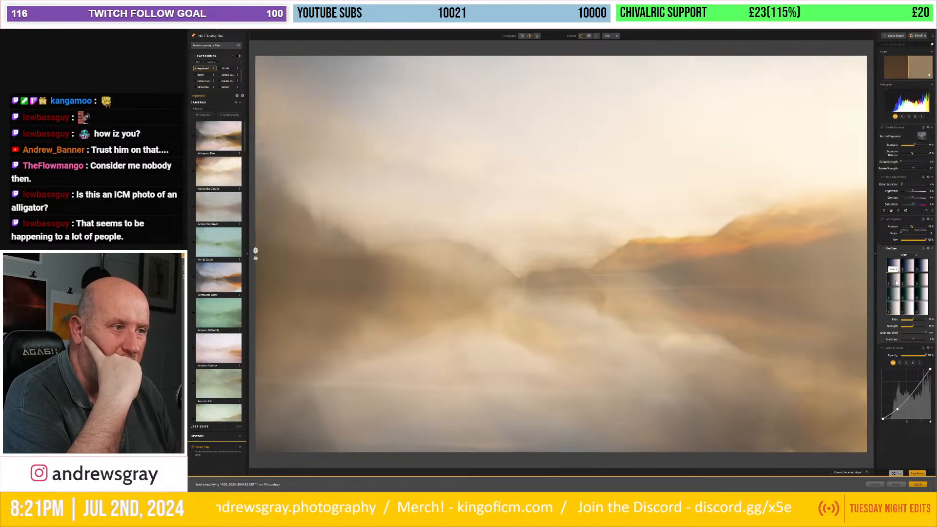
pyautogui.click(896, 309)
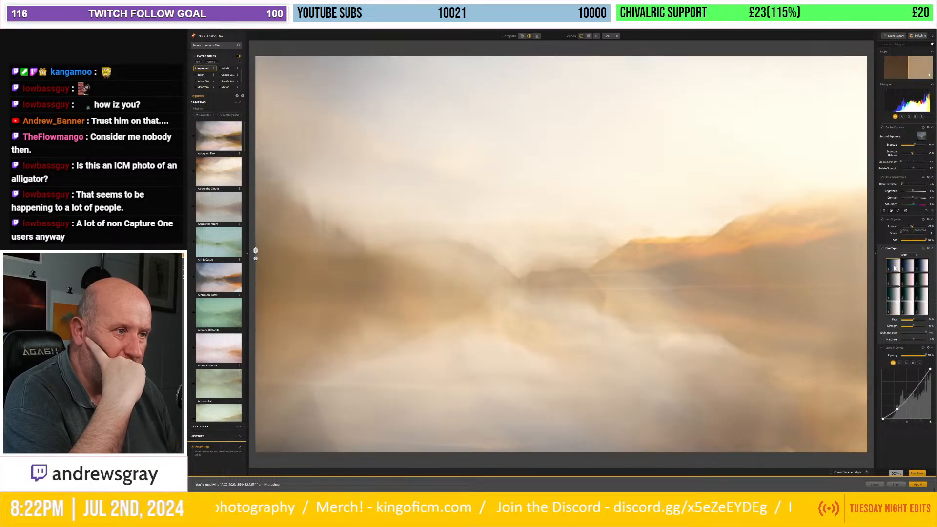
pyautogui.click(894, 267)
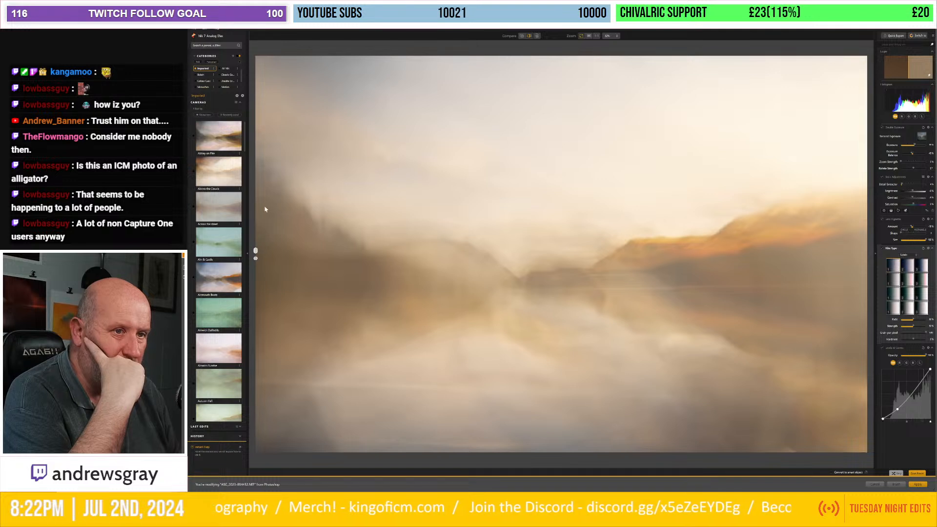
pyautogui.moveTo(243, 145); pyautogui.dragTo(243, 255)
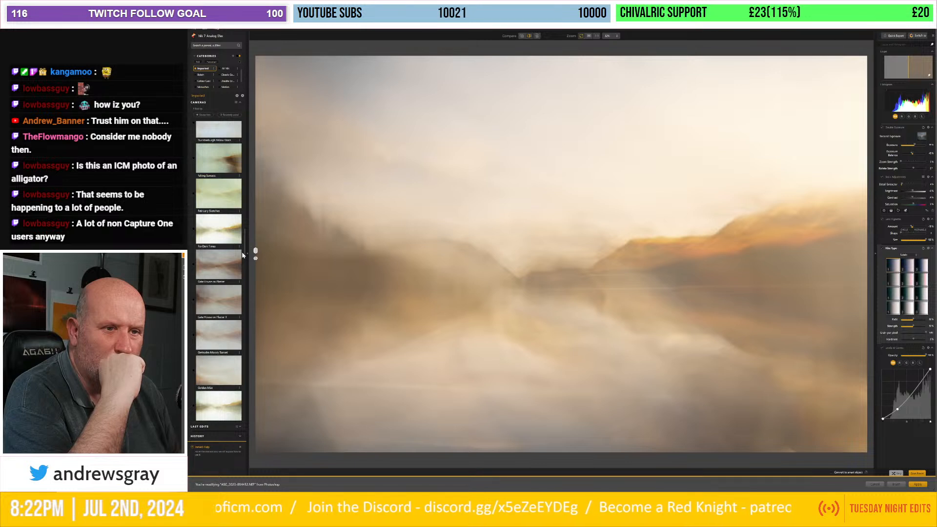
pyautogui.moveTo(242, 255); pyautogui.dragTo(246, 428)
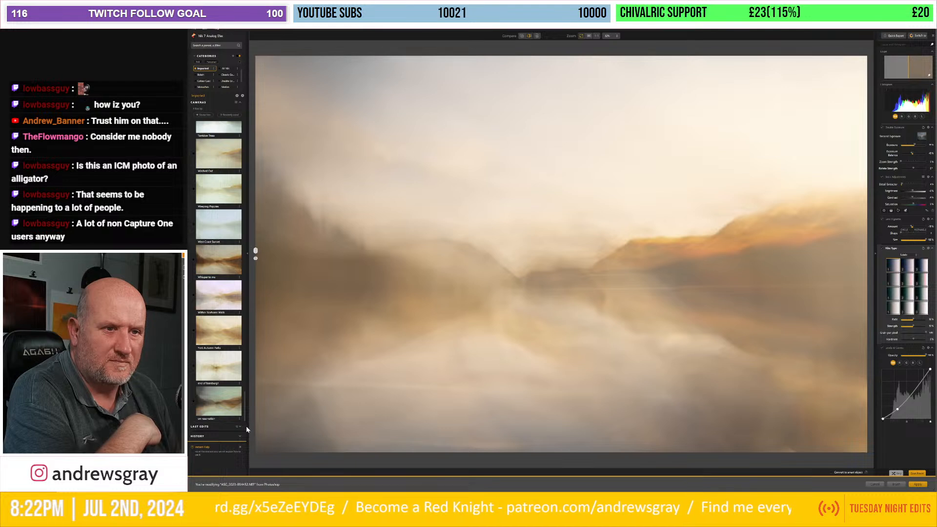
pyautogui.moveTo(246, 431); pyautogui.dragTo(247, 197)
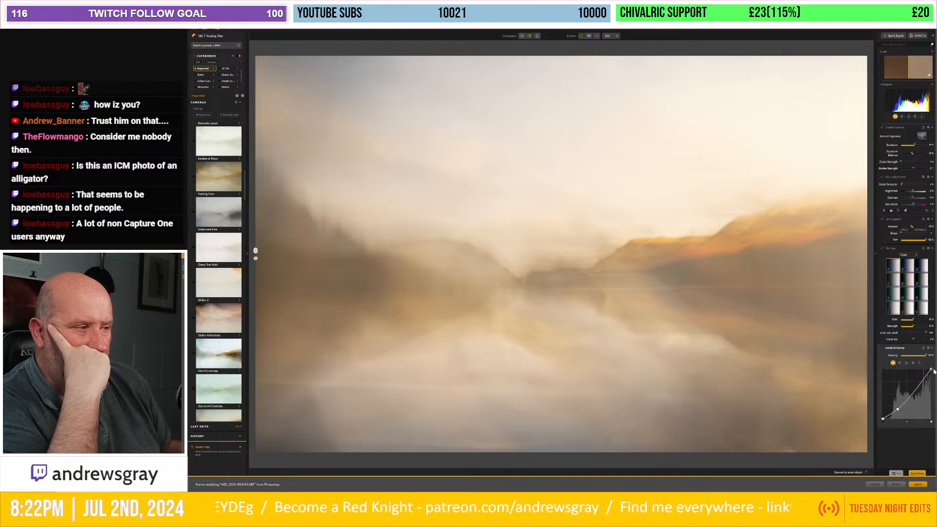
# - Darken the image slightly with points in the shadows and highlights of the Levels & Curves curve, and compare before and after
pyautogui.moveTo(920, 385); pyautogui.dragTo(899, 415)
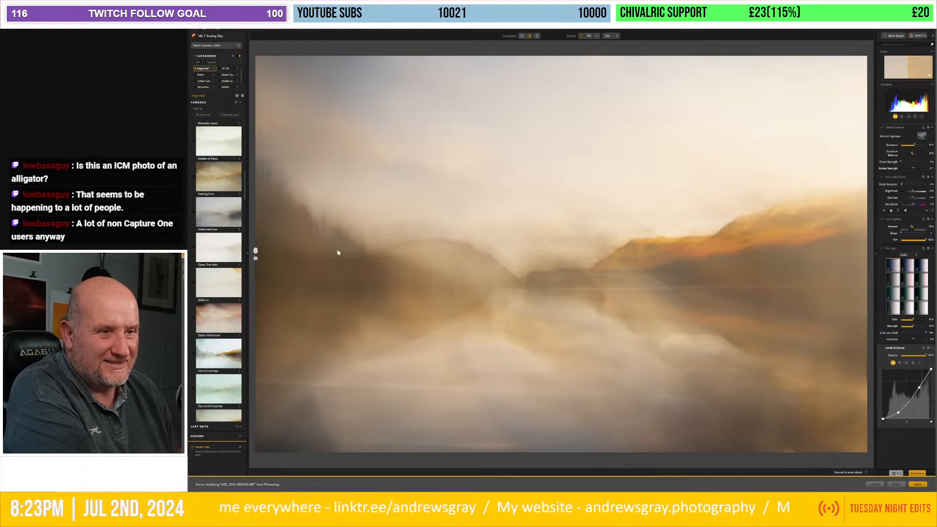
pyautogui.moveTo(256, 252); pyautogui.dragTo(794, 251)
pyautogui.moveTo(364, 243); pyautogui.dragTo(247, 259)
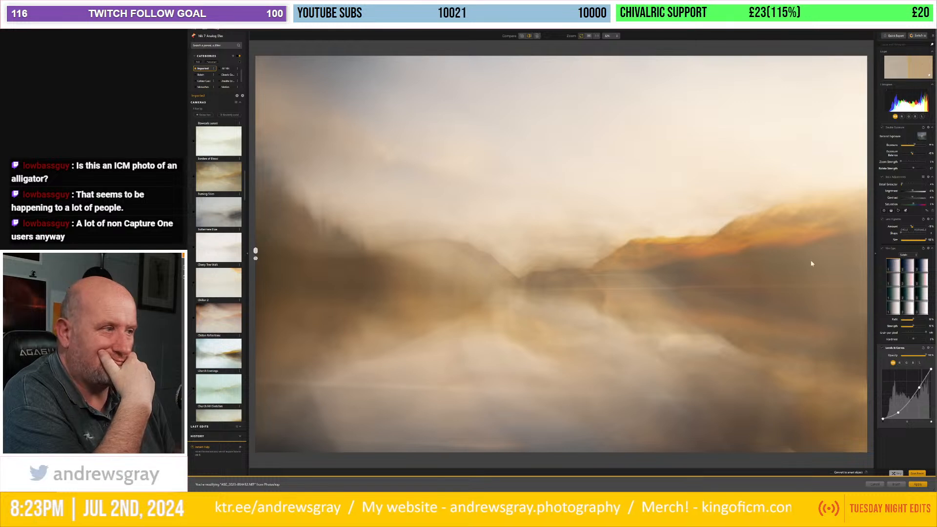
# - Weaken the lens vignette slightly and apply the Analog Efex edit to the Photoshop composite
pyautogui.moveTo(911, 227); pyautogui.dragTo(913, 228)
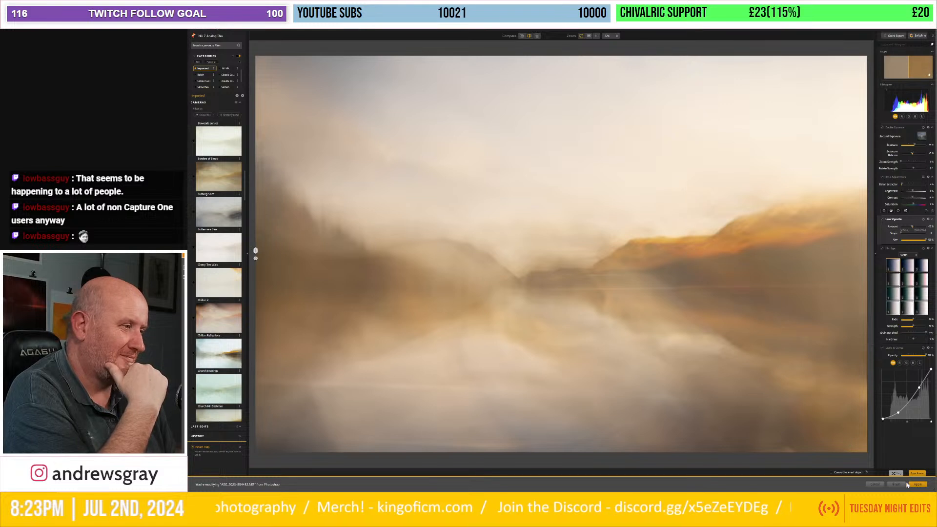
pyautogui.click(916, 484)
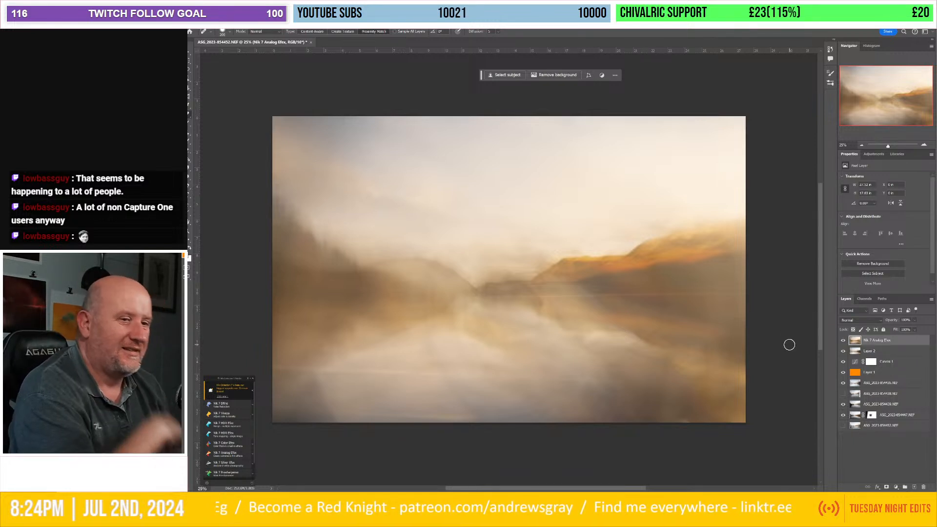
# - Hide the first Analog Efex layer, open the composite in Nik 7 Analog Efex and preview a warm double-exposure Imported preset across the whole image
pyautogui.click(843, 341)
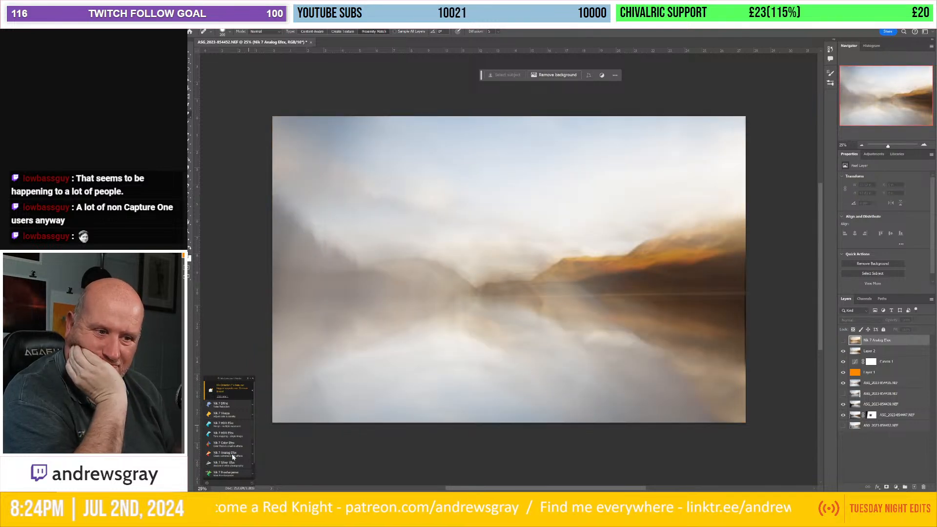
pyautogui.click(232, 456)
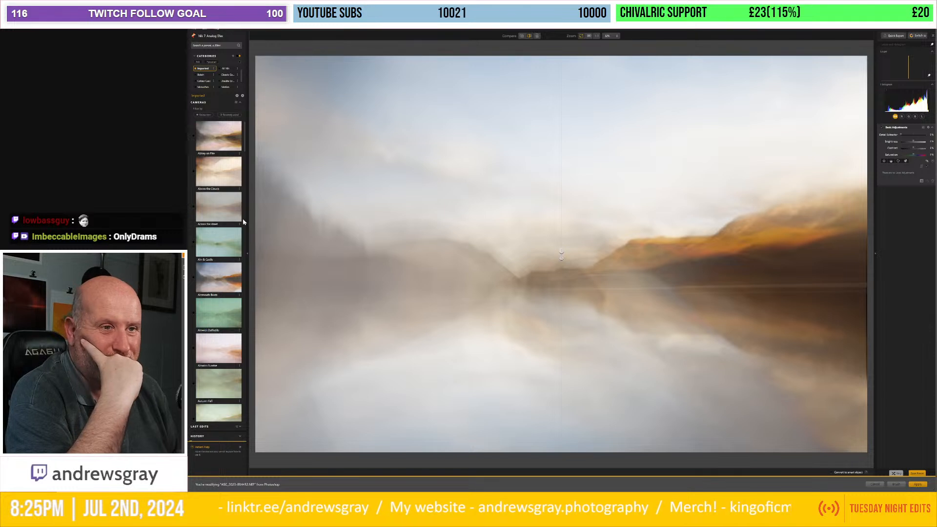
pyautogui.scroll(-2, 246, 148)
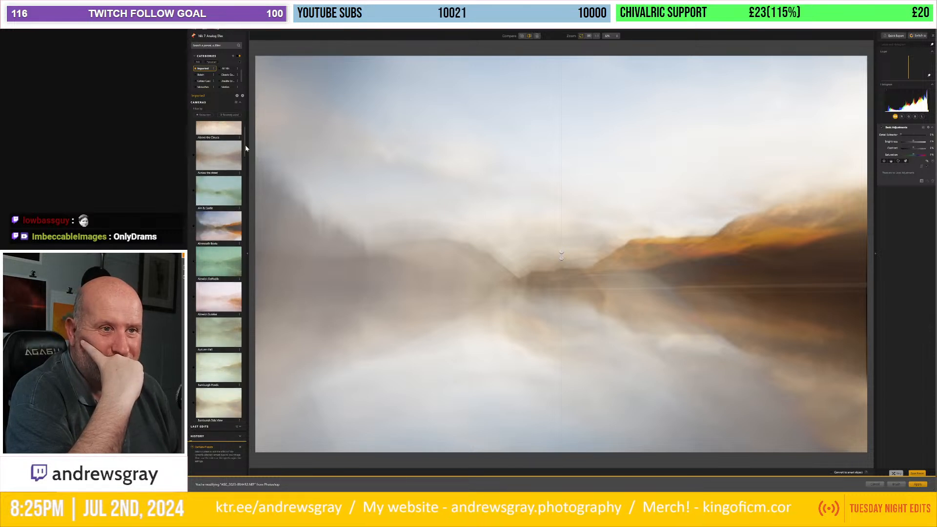
pyautogui.moveTo(245, 146); pyautogui.dragTo(245, 178)
pyautogui.scroll(-6, 217, 219)
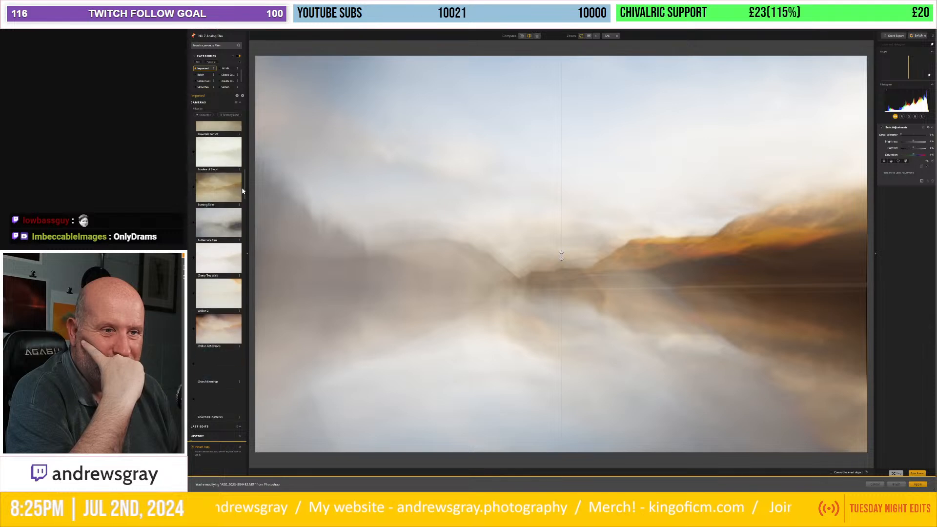
pyautogui.click(216, 232)
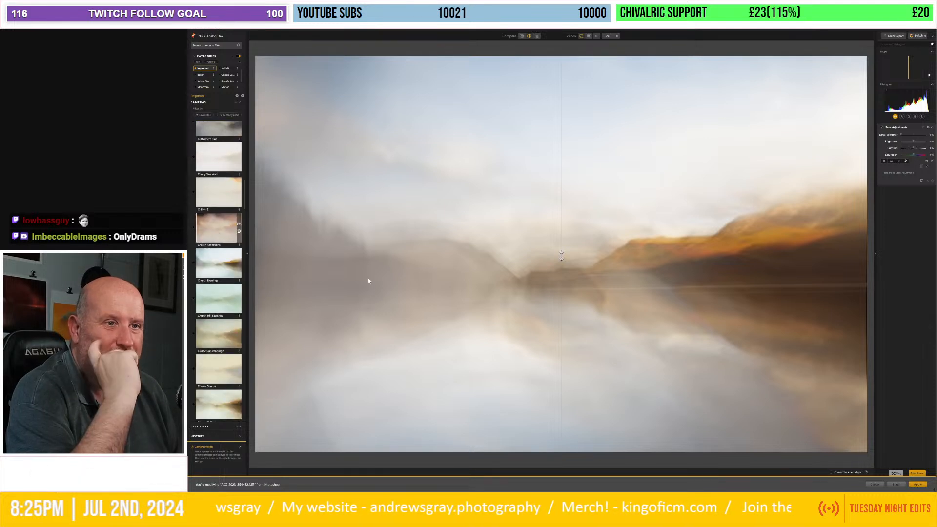
pyautogui.moveTo(561, 254); pyautogui.dragTo(249, 242)
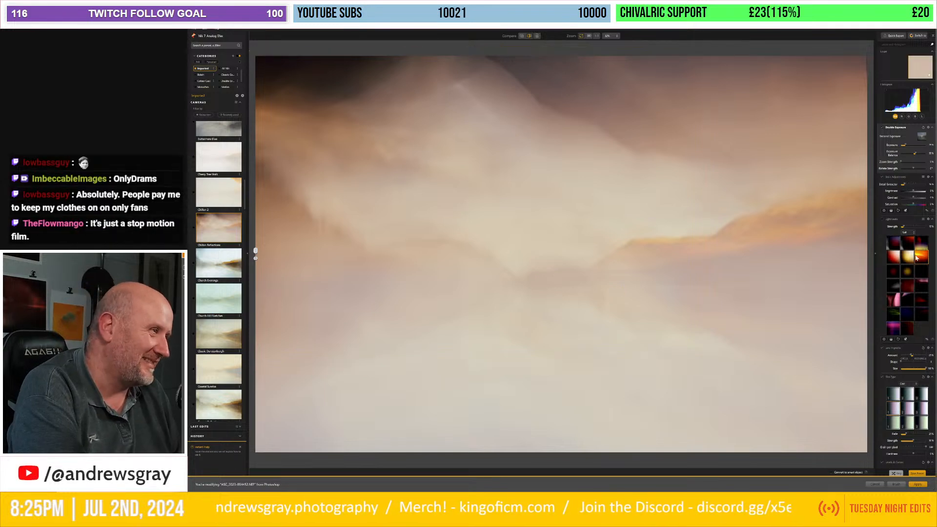
# - Test a lower exposure balance, shift the double-exposure overlay slightly down and to the right, and nudge the contrast down
pyautogui.click(911, 155)
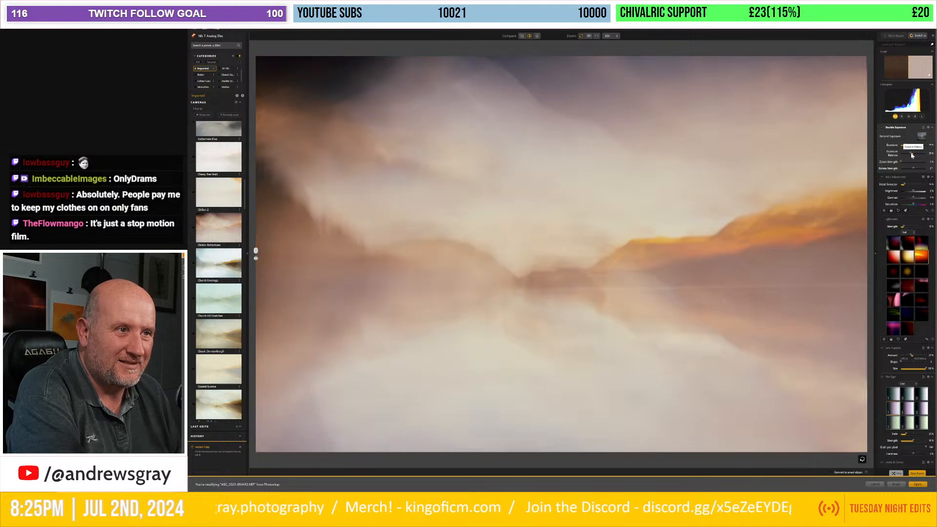
pyautogui.click(916, 156)
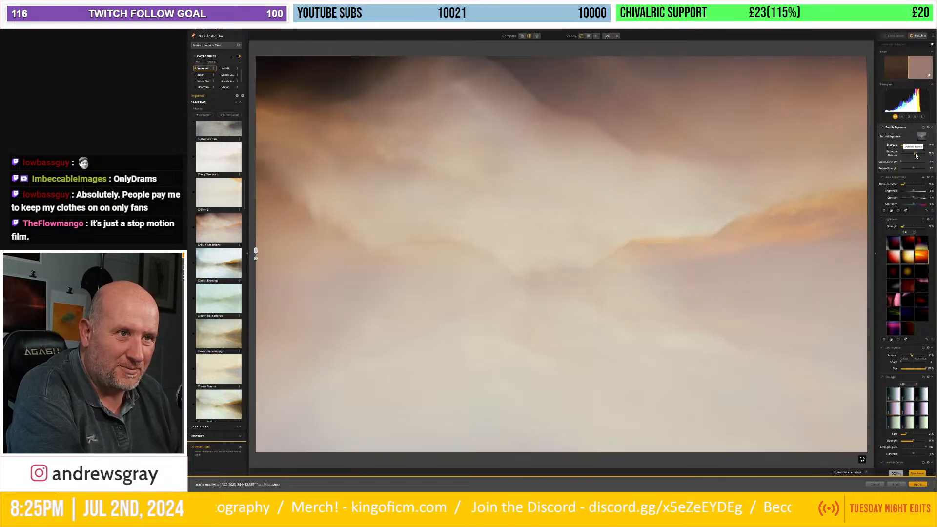
pyautogui.moveTo(441, 192)
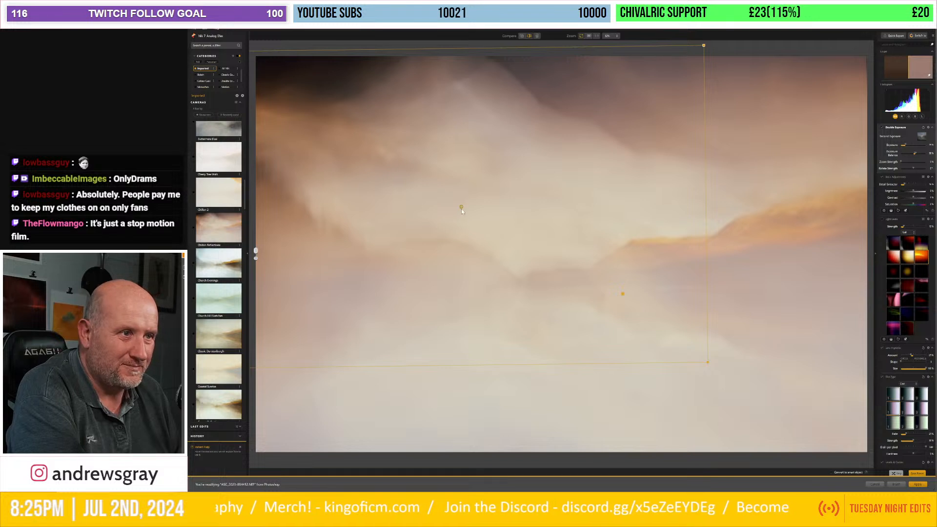
pyautogui.moveTo(461, 210)
pyautogui.mouseDown()
pyautogui.moveTo(465, 234)
pyautogui.moveTo(473, 217)
pyautogui.mouseUp()
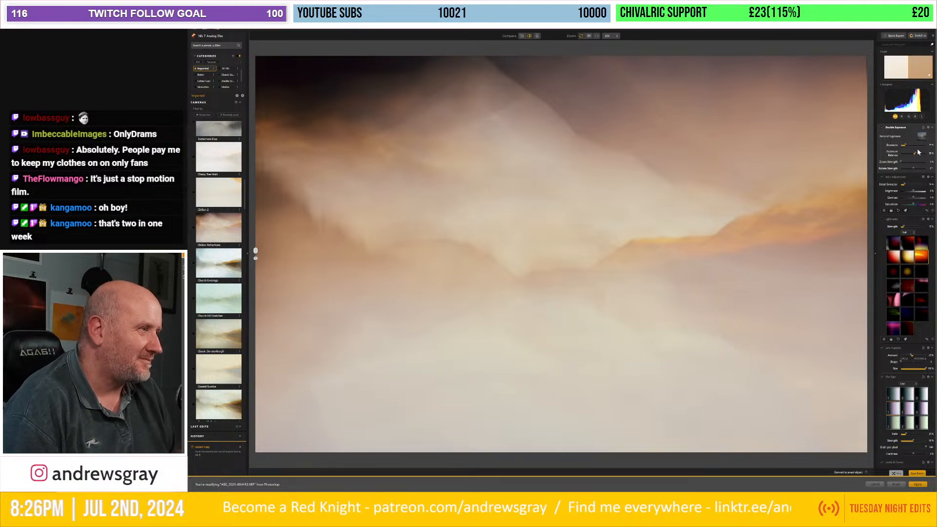
pyautogui.moveTo(912, 198)
pyautogui.mouseDown()
pyautogui.moveTo(921, 198)
pyautogui.moveTo(911, 199)
pyautogui.mouseUp()
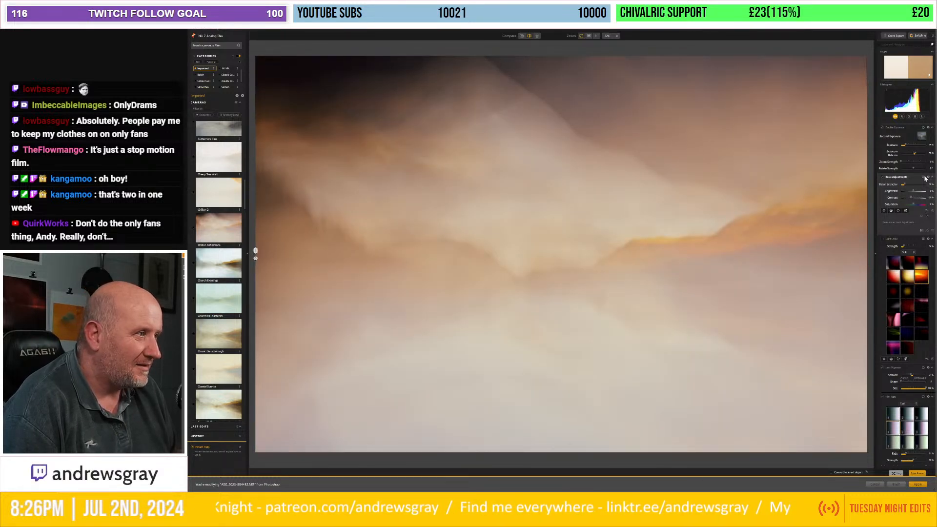
# - Compare film types from two sets, settle on one from the original set, and apply the Analog Efex edit to the composite
pyautogui.scroll(-3, 910, 324)
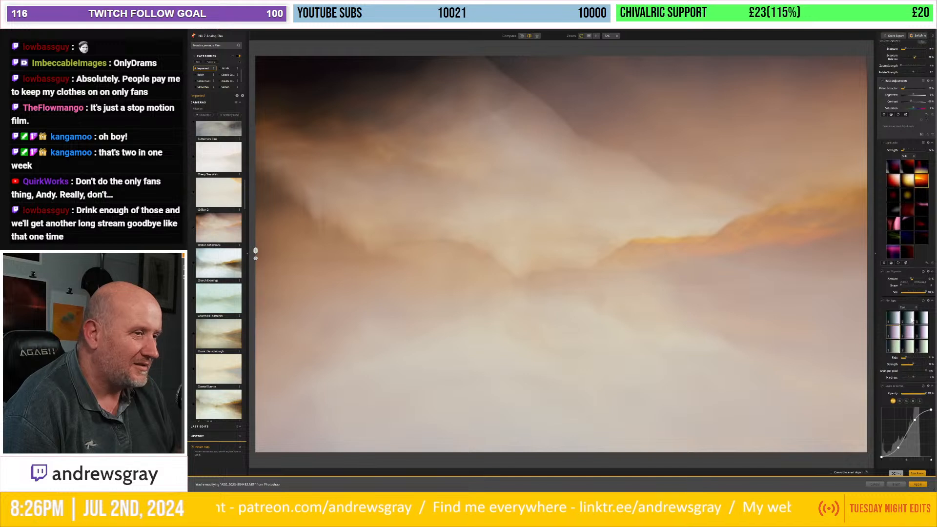
pyautogui.click(906, 308)
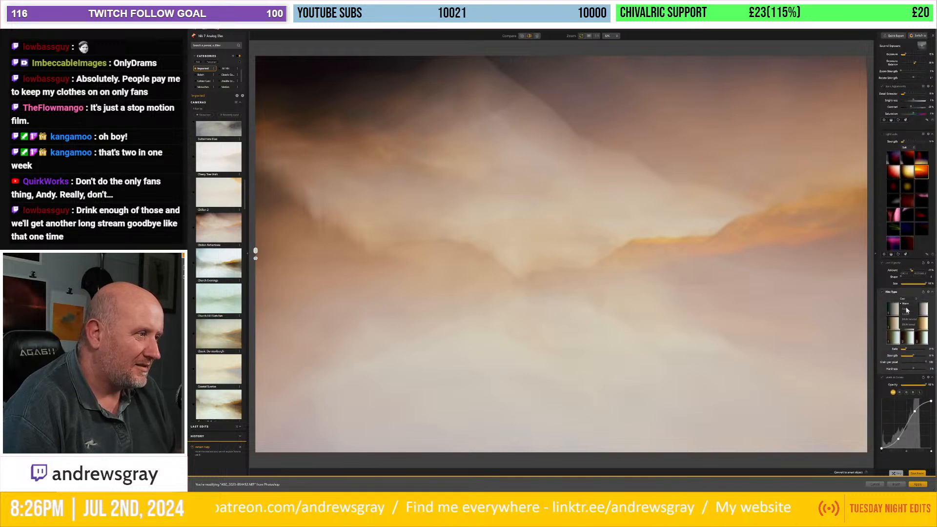
pyautogui.click(903, 312)
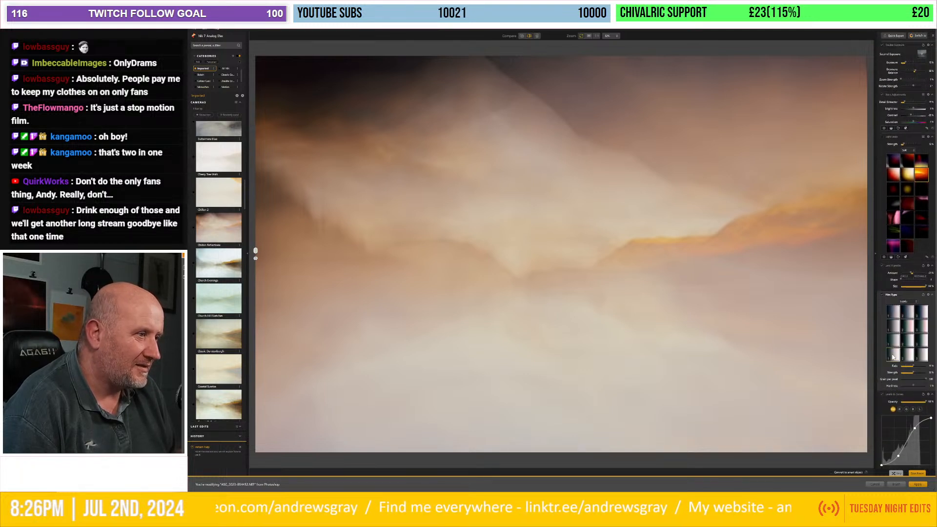
pyautogui.click(895, 350)
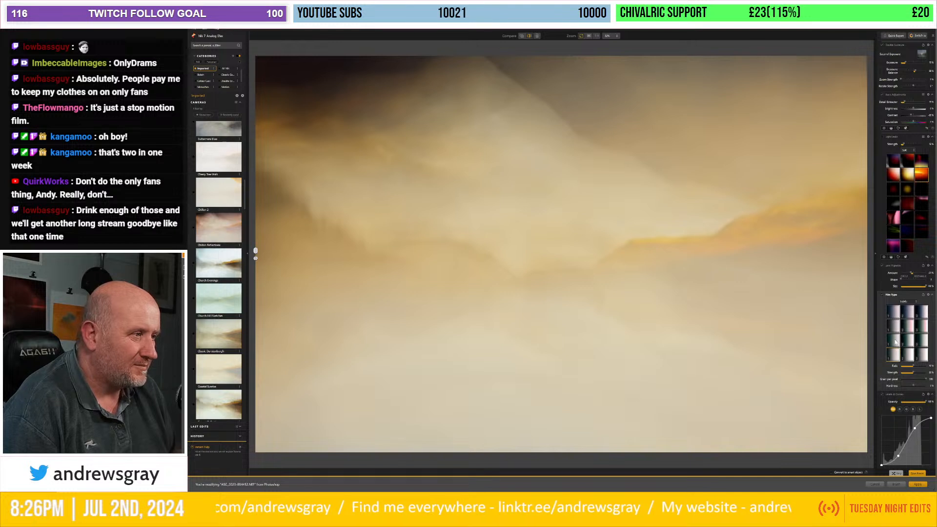
pyautogui.click(895, 325)
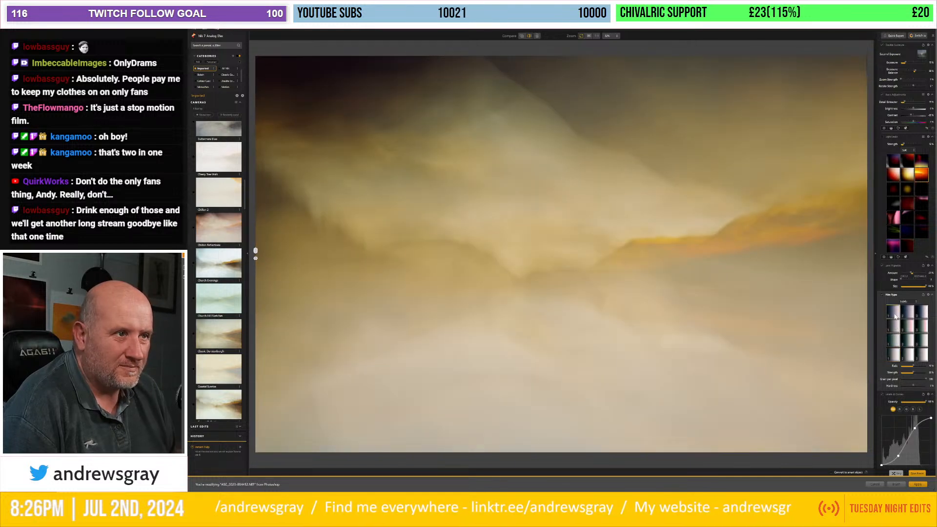
pyautogui.click(904, 302)
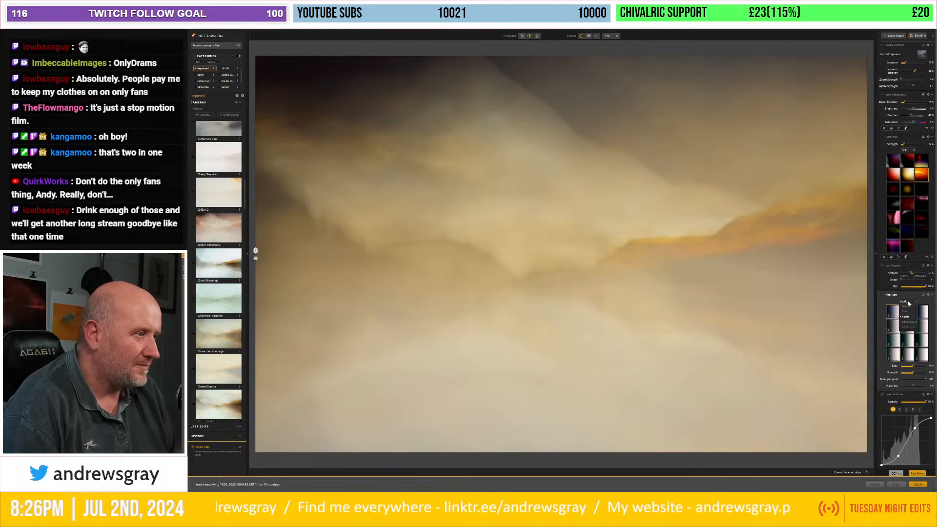
pyautogui.click(903, 315)
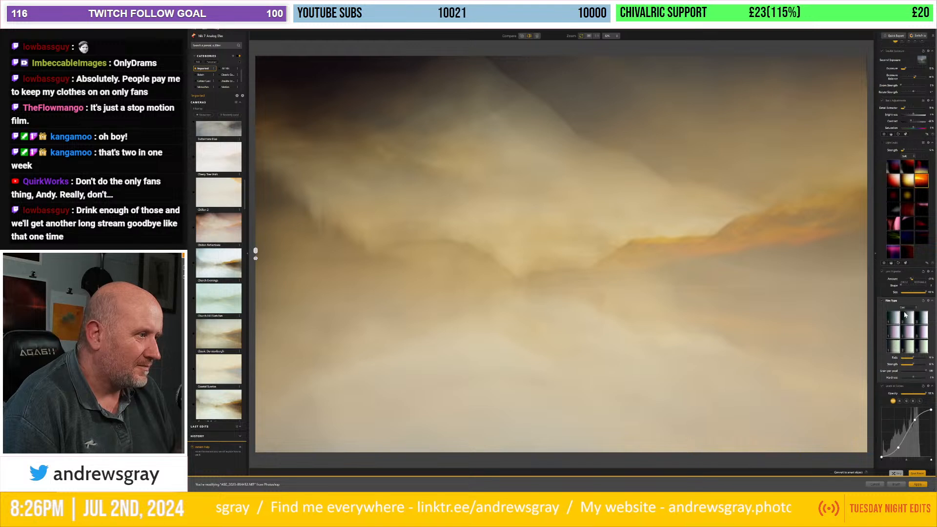
pyautogui.click(895, 350)
pyautogui.click(892, 335)
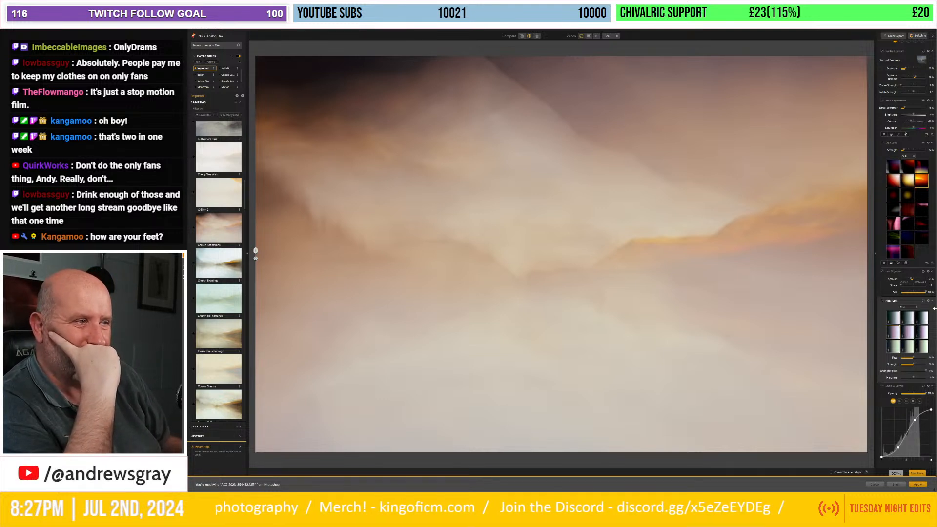
pyautogui.click(917, 484)
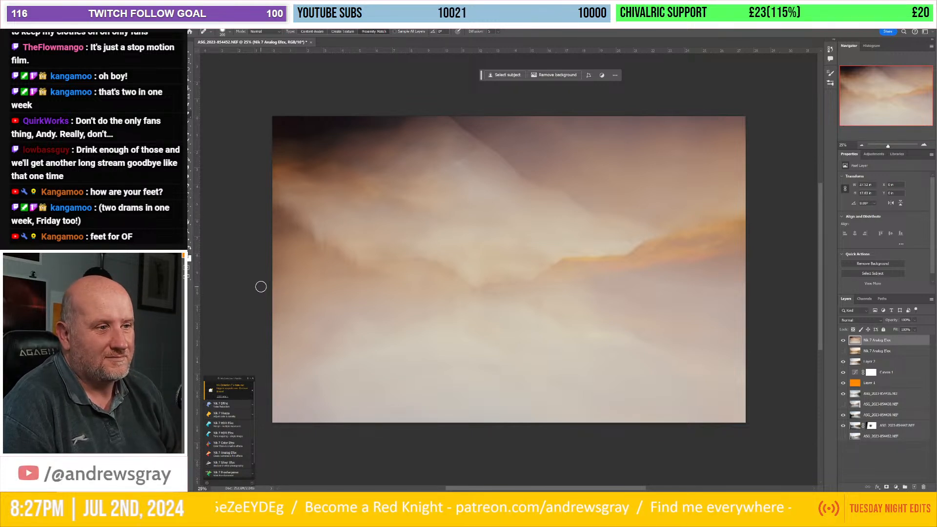
# - Hide the newest look, open Layer 2 in Nik 7 Analog Efex again and try a muted Imported preset across the whole image
pyautogui.click(842, 340)
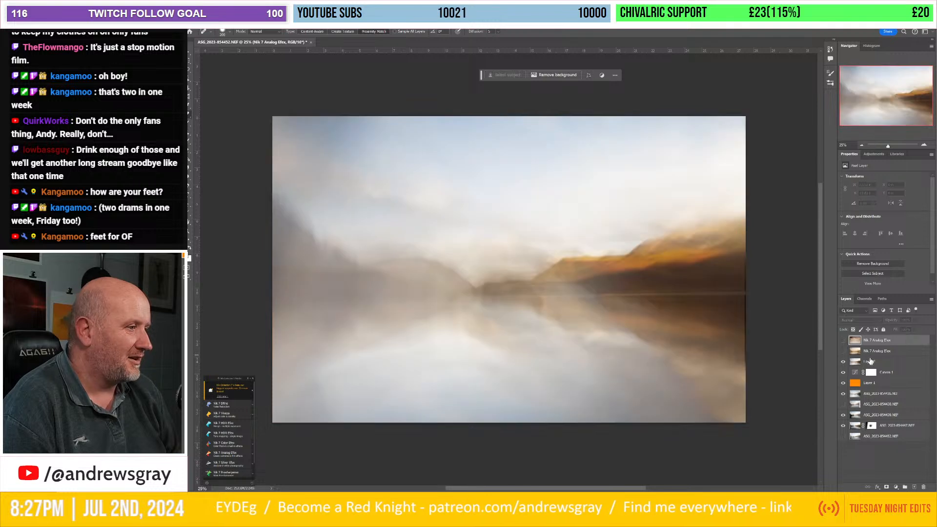
pyautogui.click(870, 361)
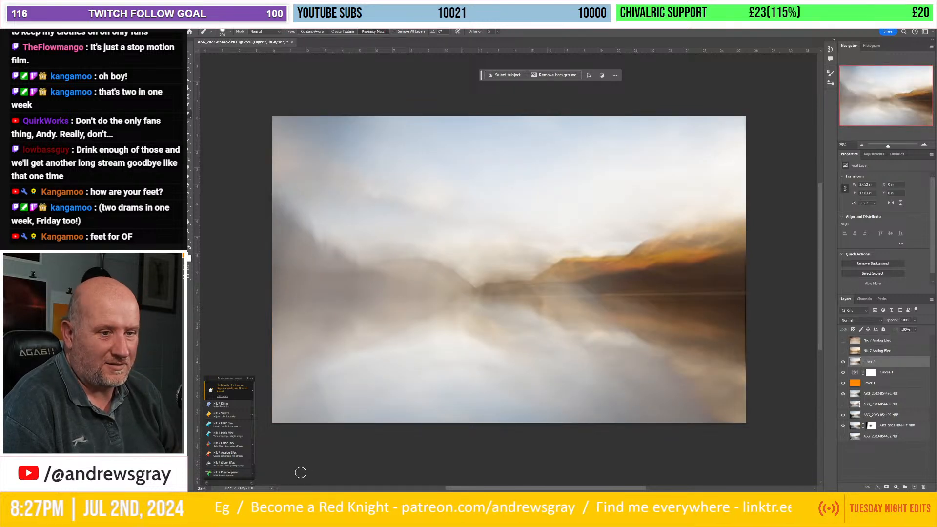
pyautogui.click(228, 454)
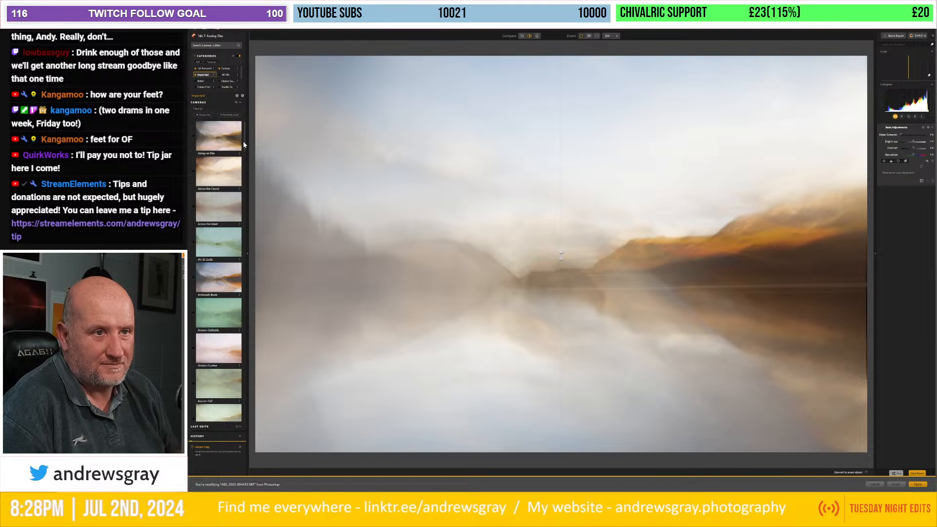
pyautogui.moveTo(243, 145); pyautogui.dragTo(245, 227)
pyautogui.scroll(-5, 248, 233)
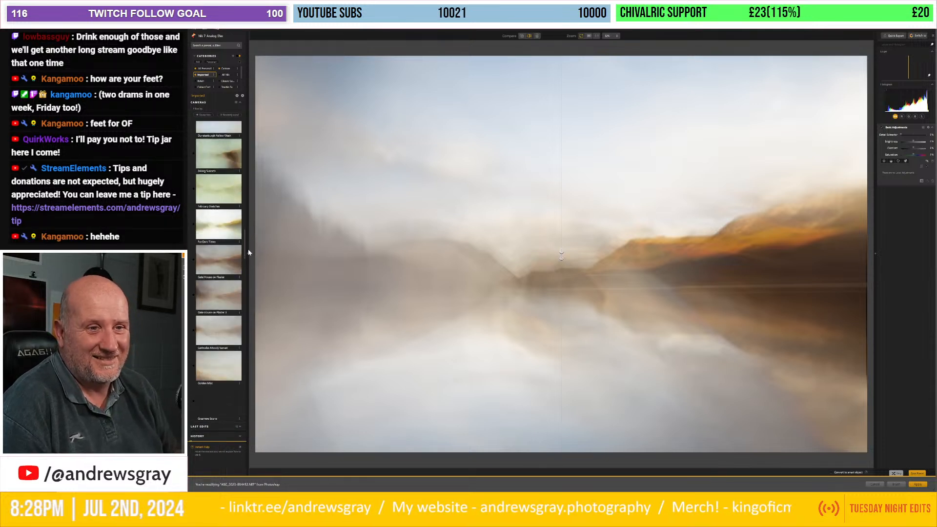
pyautogui.click(202, 267)
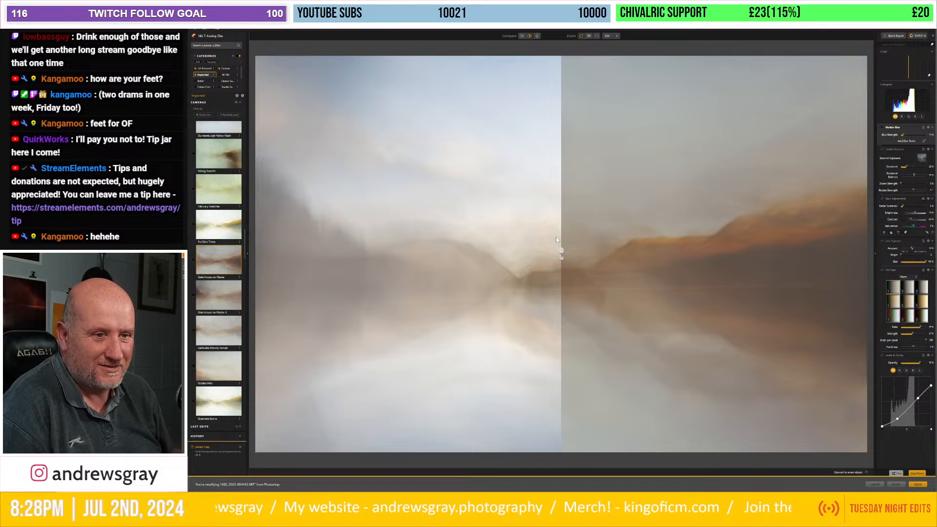
pyautogui.moveTo(562, 251); pyautogui.dragTo(239, 256)
pyautogui.click(213, 294)
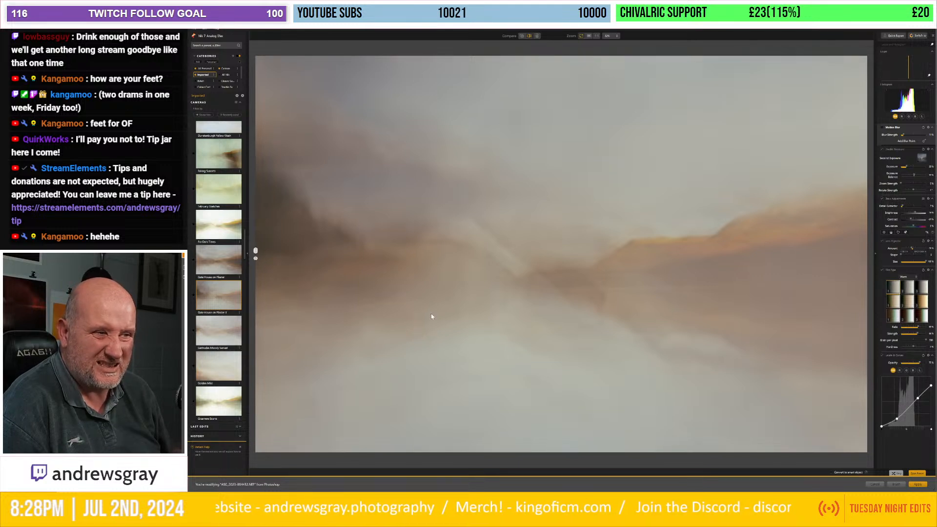
# - Reposition the double-exposure overlay slightly over the lake, and close Analog Efex without applying the edit
pyautogui.click(887, 159)
pyautogui.moveTo(466, 287)
pyautogui.mouseDown()
pyautogui.moveTo(487, 278)
pyautogui.moveTo(479, 270)
pyautogui.moveTo(455, 279)
pyautogui.moveTo(472, 279)
pyautogui.mouseUp()
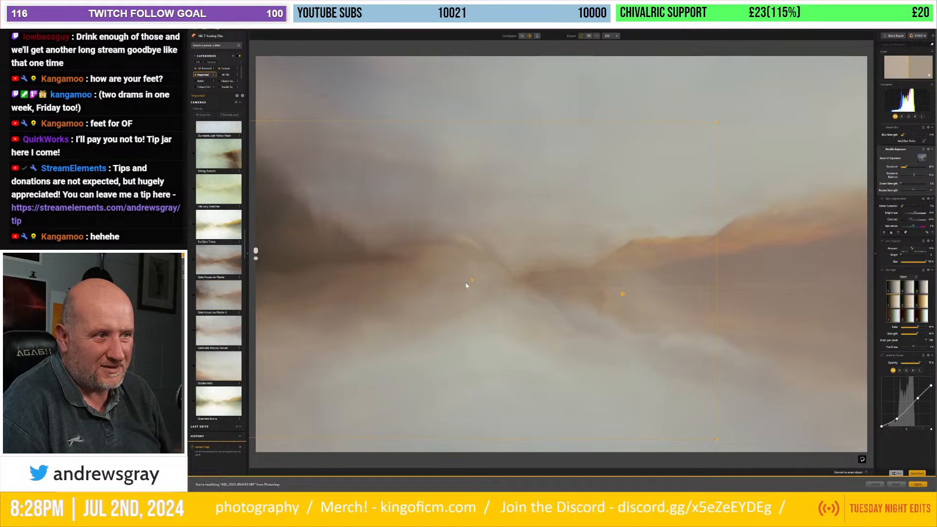
pyautogui.click(875, 485)
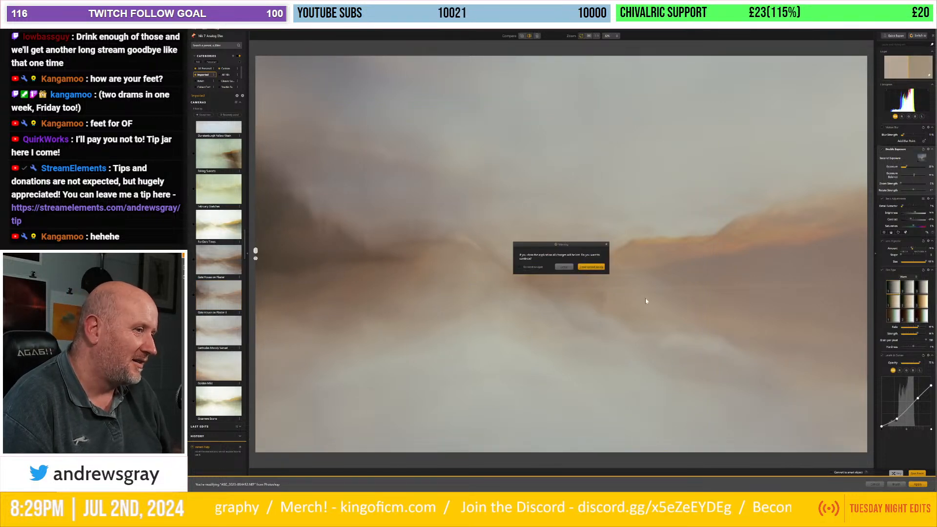
pyautogui.click(590, 269)
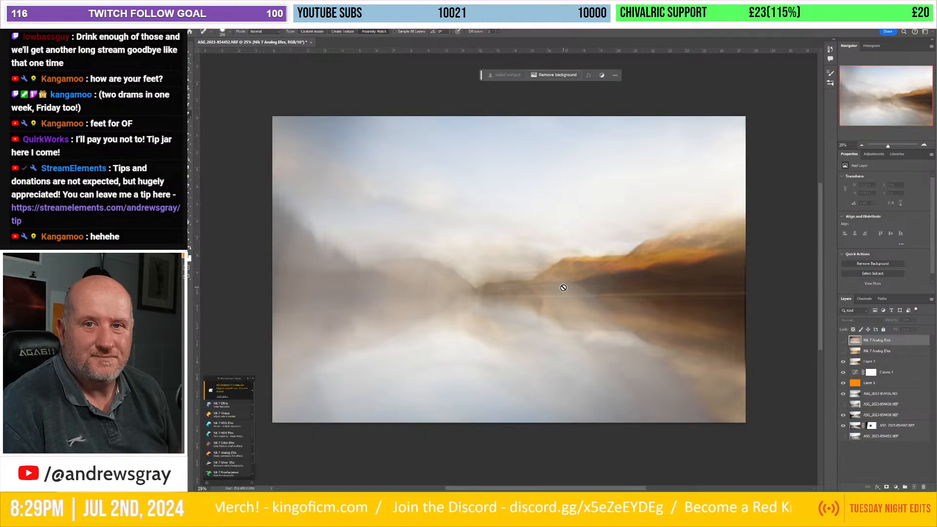
# - Show both Nik 7 Analog Efex layers again
pyautogui.click(843, 351)
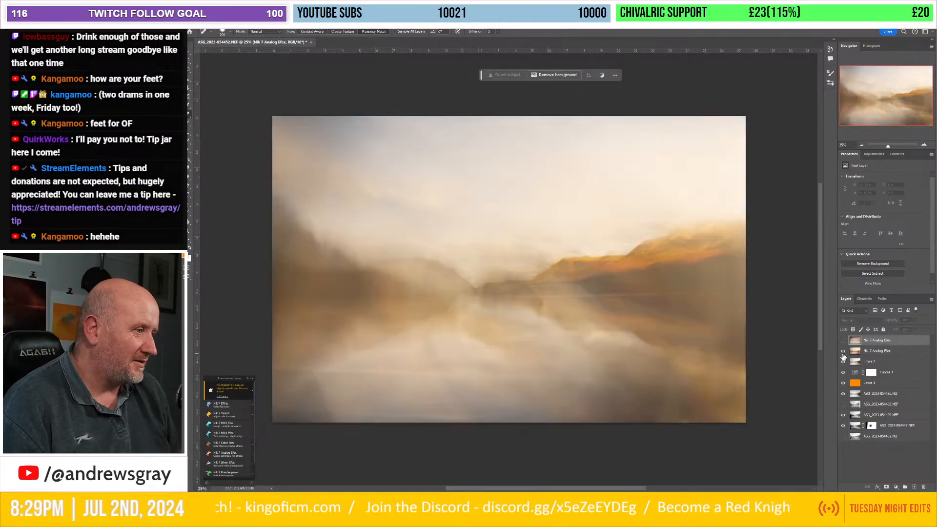
pyautogui.click(843, 341)
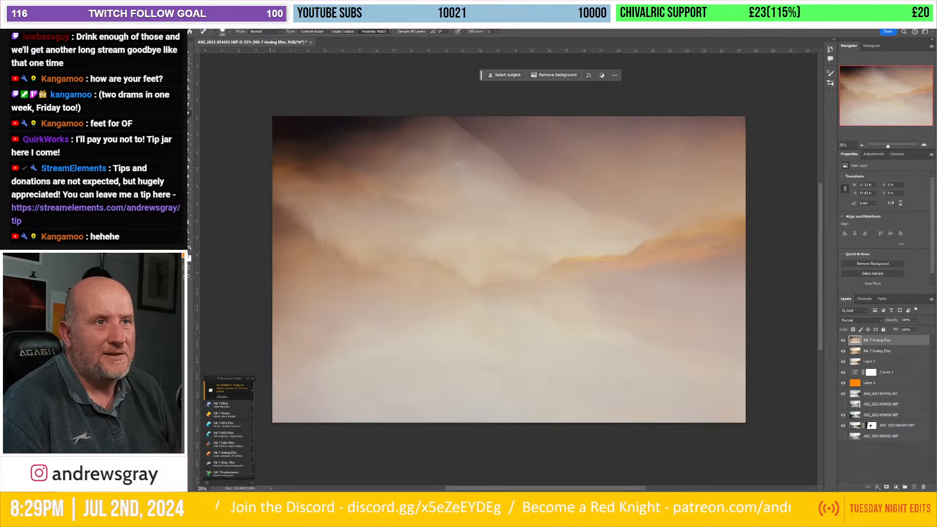
# - Try Motion Blur at a 1° angle and 534 pixels distance on the top Analog Efex layer, and undo it
pyautogui.click(284, 25)
pyautogui.click(286, 24)
pyautogui.click(286, 24)
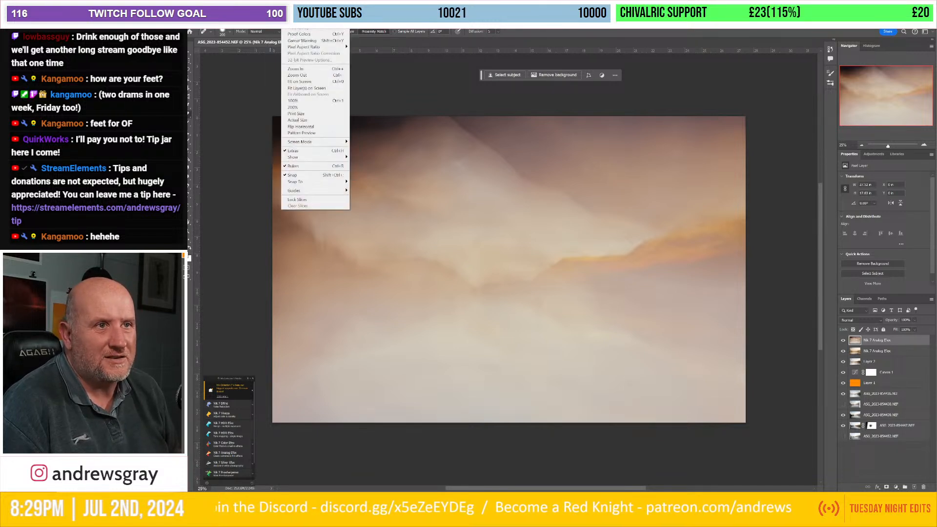
pyautogui.moveTo(274, 25)
pyautogui.moveTo(292, 108)
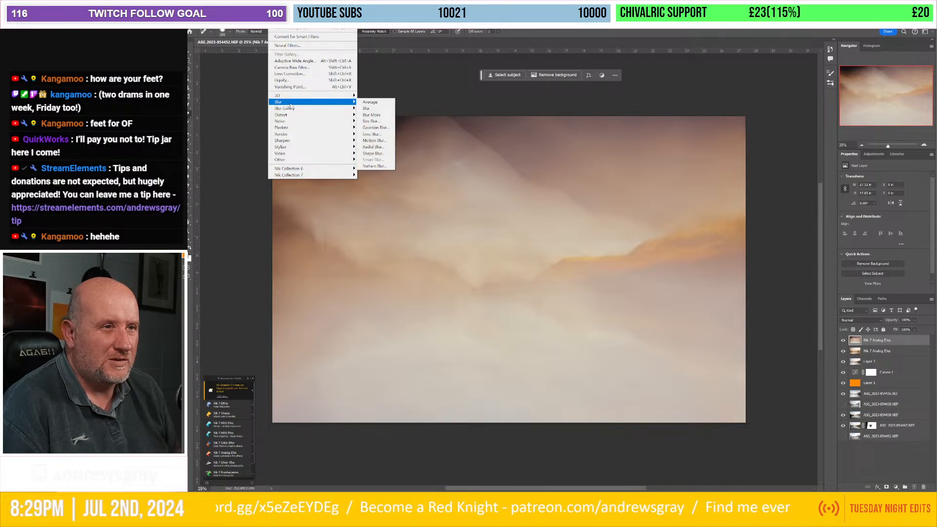
pyautogui.click(370, 141)
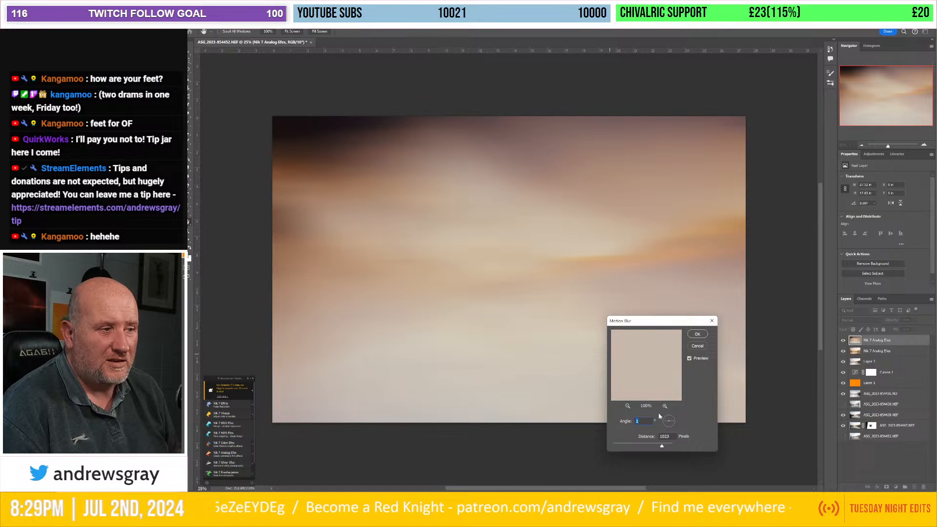
pyautogui.click(636, 445)
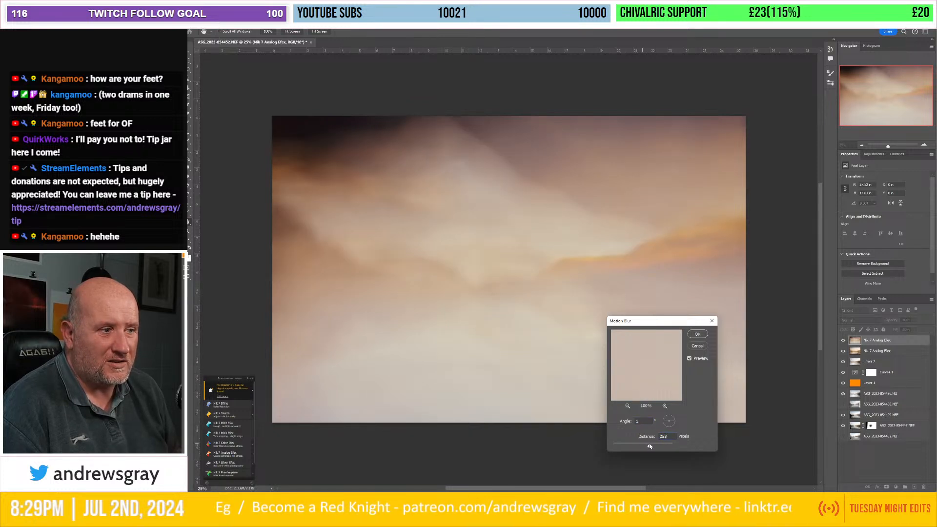
pyautogui.moveTo(649, 446); pyautogui.dragTo(657, 446)
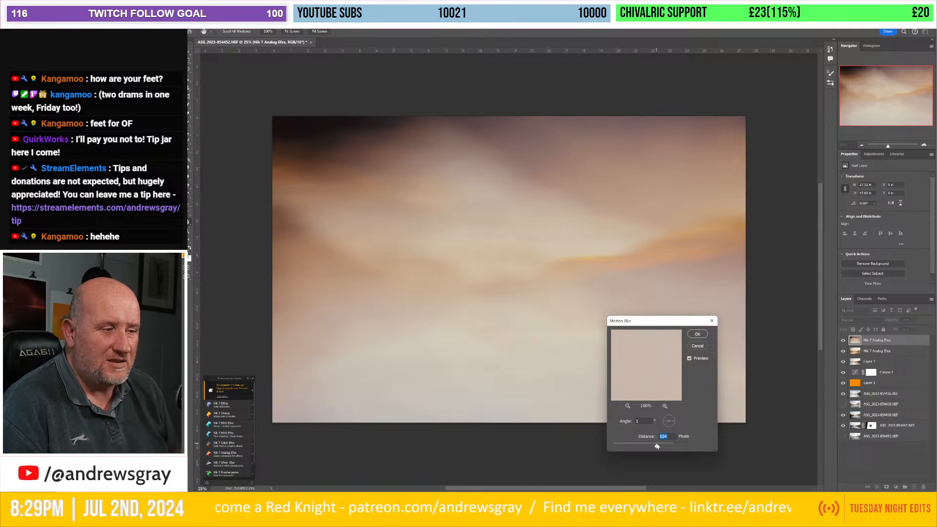
pyautogui.click(697, 334)
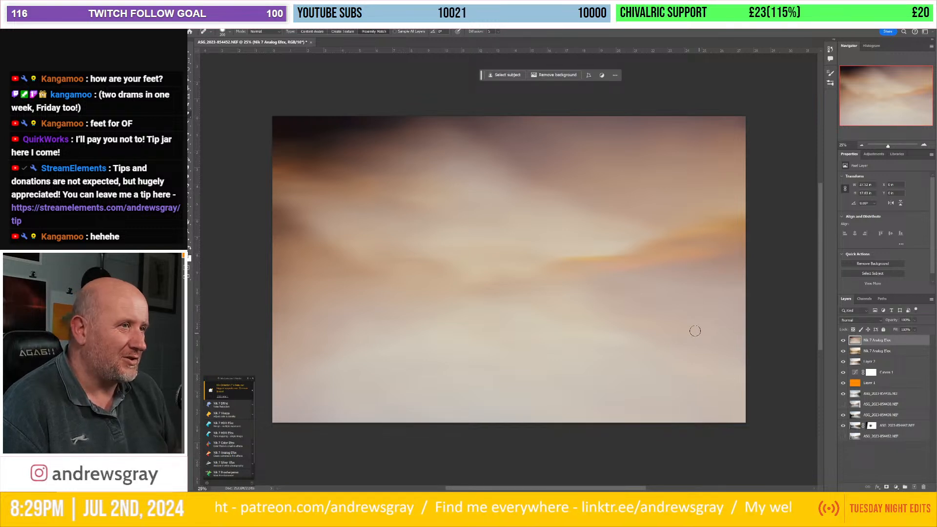
pyautogui.hotkey('ctrl', 'z')
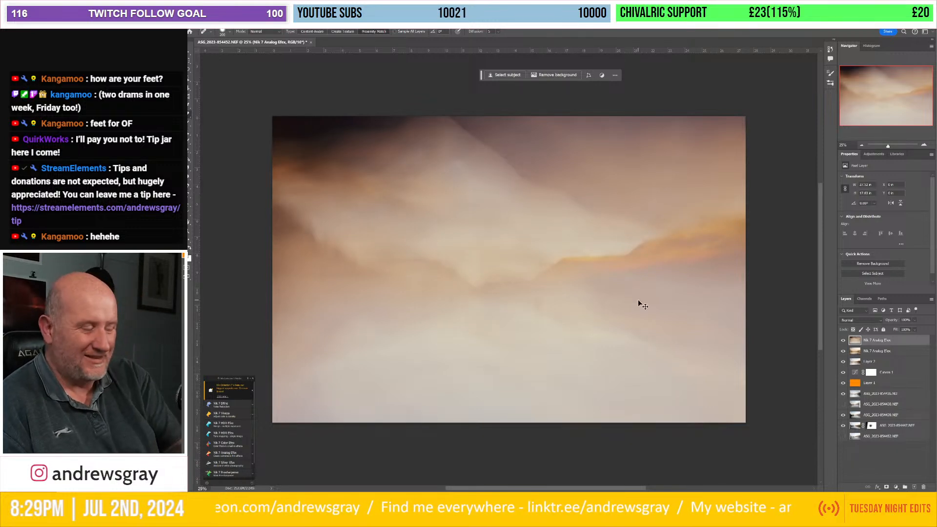
# - Duplicate the top Analog Efex layer and apply Motion Blur to the copy with a 1° angle and 534 pixels distance
pyautogui.hotkey('ctrl', 'j')
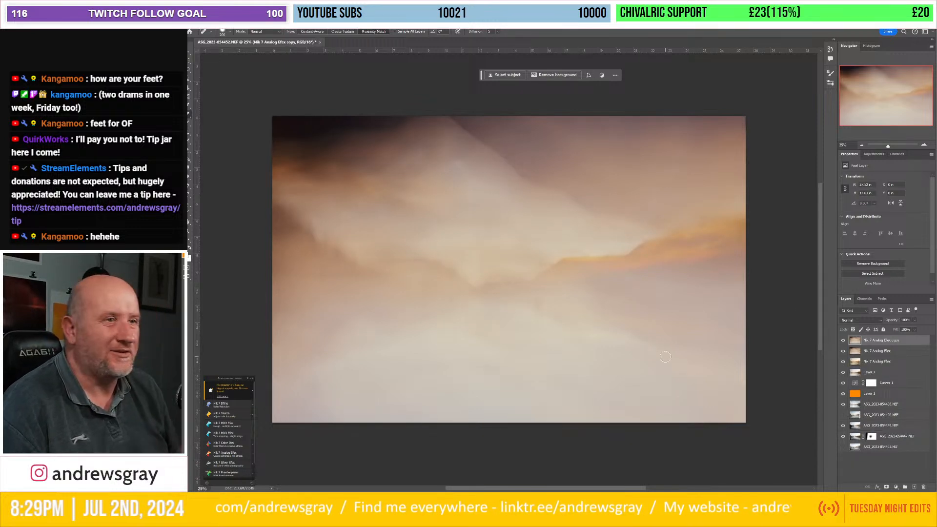
pyautogui.click(277, 24)
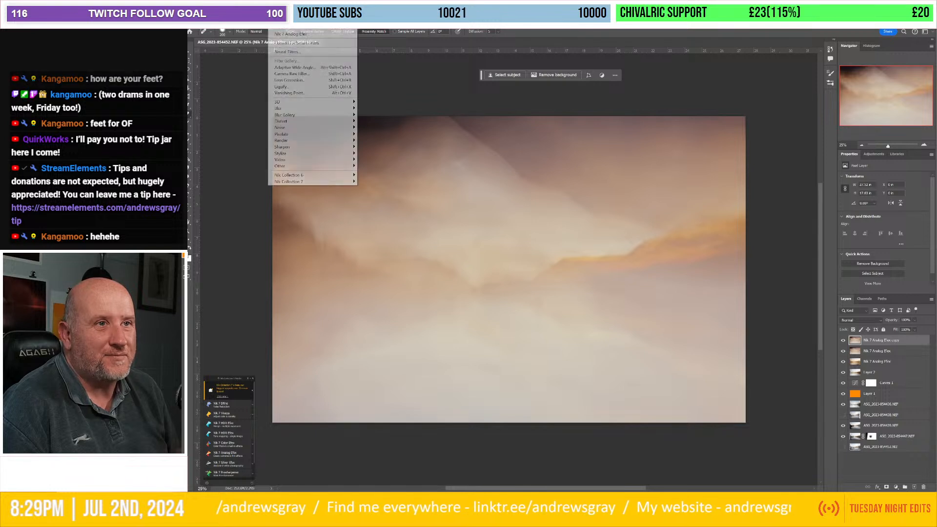
pyautogui.moveTo(291, 110)
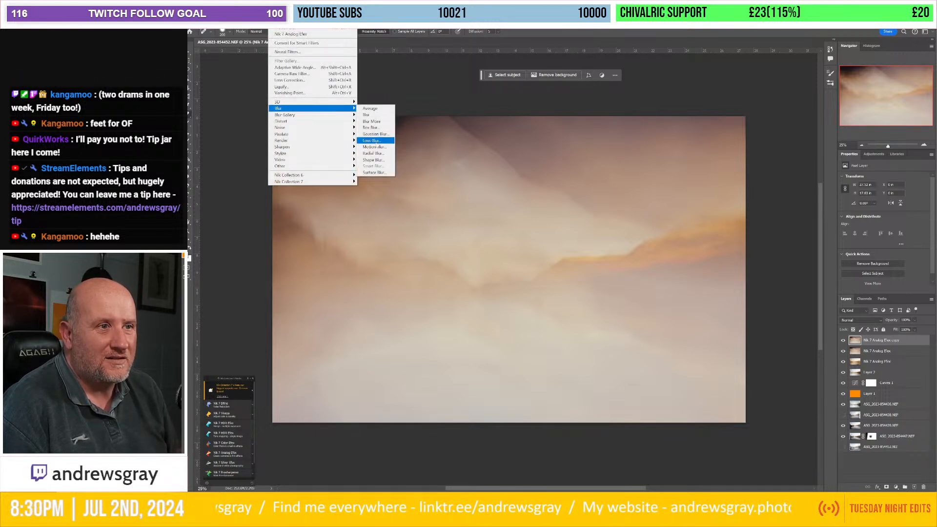
pyautogui.click(375, 146)
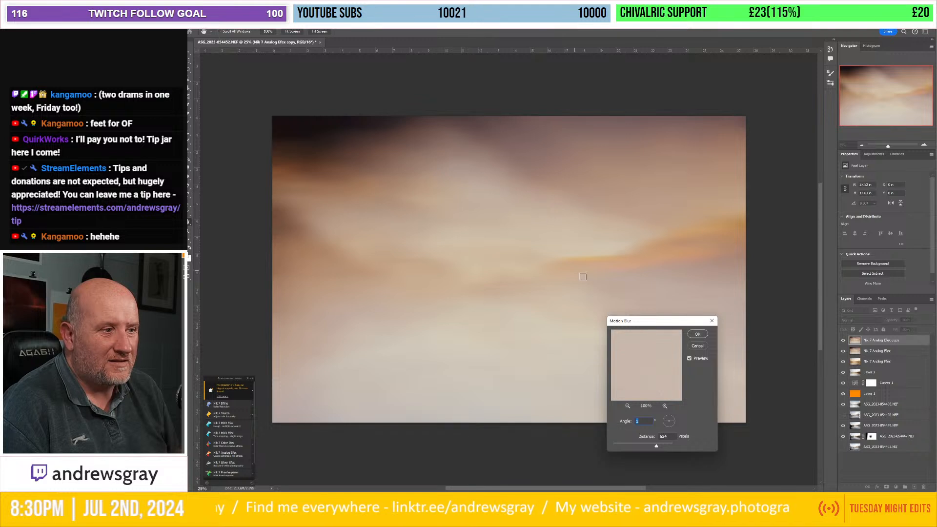
pyautogui.click(696, 334)
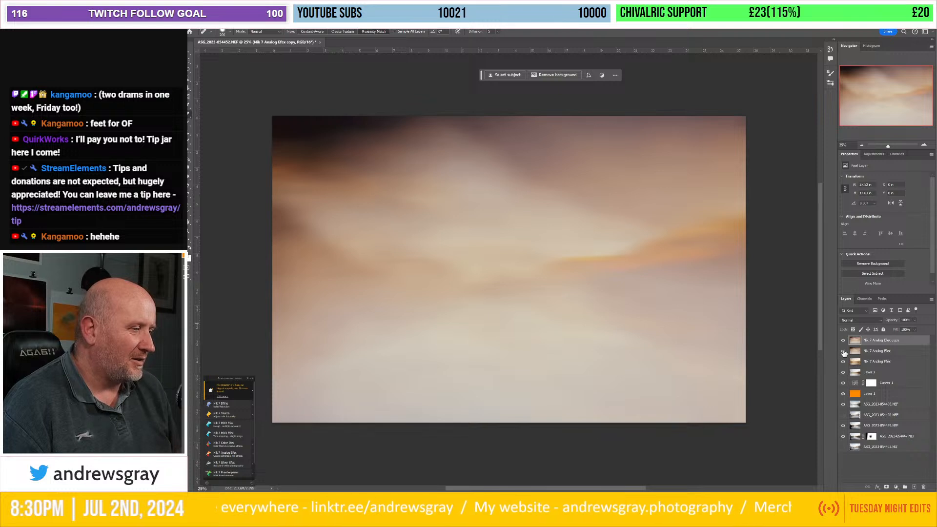
# - Move the unblurred Analog Efex layer above the blurred copy, lower its opacity to about half, and compare the blend with the copy hidden
pyautogui.moveTo(870, 355); pyautogui.dragTo(896, 342)
pyautogui.click(912, 322)
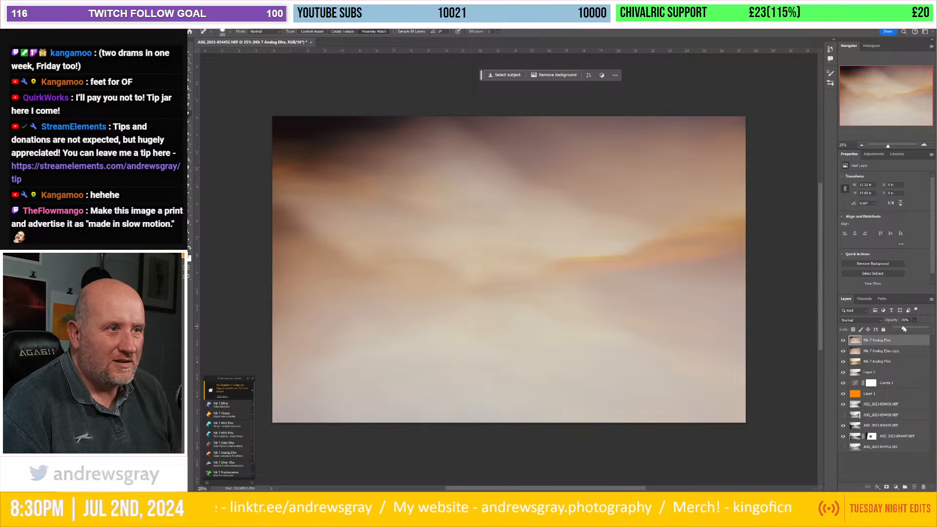
pyautogui.moveTo(903, 330); pyautogui.dragTo(900, 330)
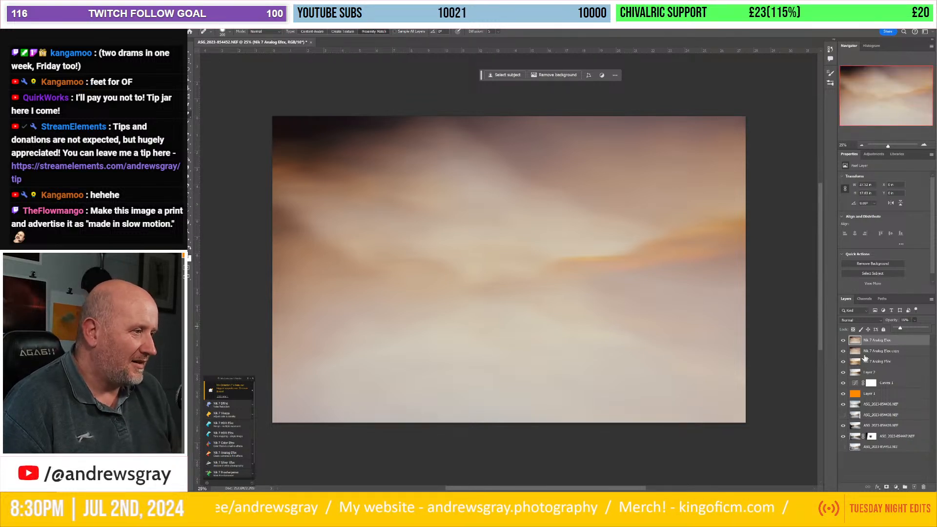
pyautogui.click(843, 352)
pyautogui.click(843, 351)
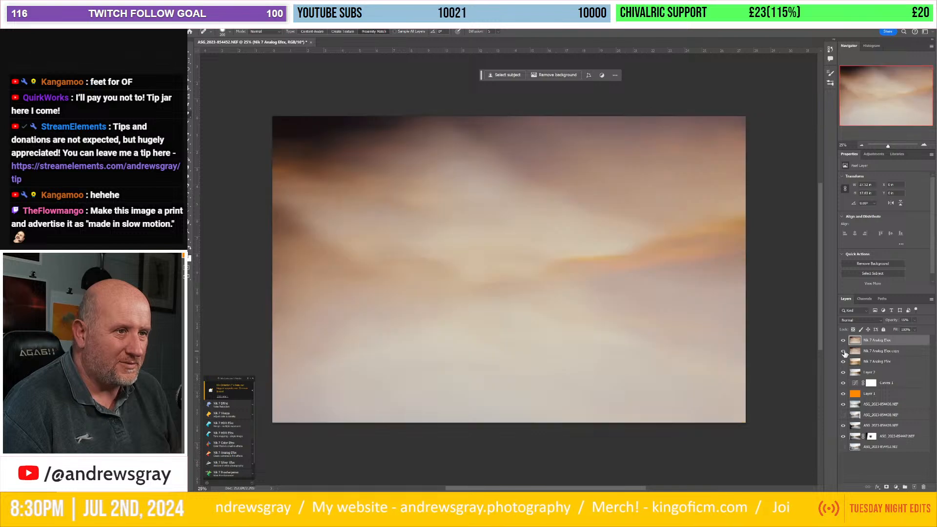
# - Mask the blurred copy with a vertical gradient that keeps the sky and hides the lake, and copy that mask to the Analog Efex layer above
pyautogui.click(880, 352)
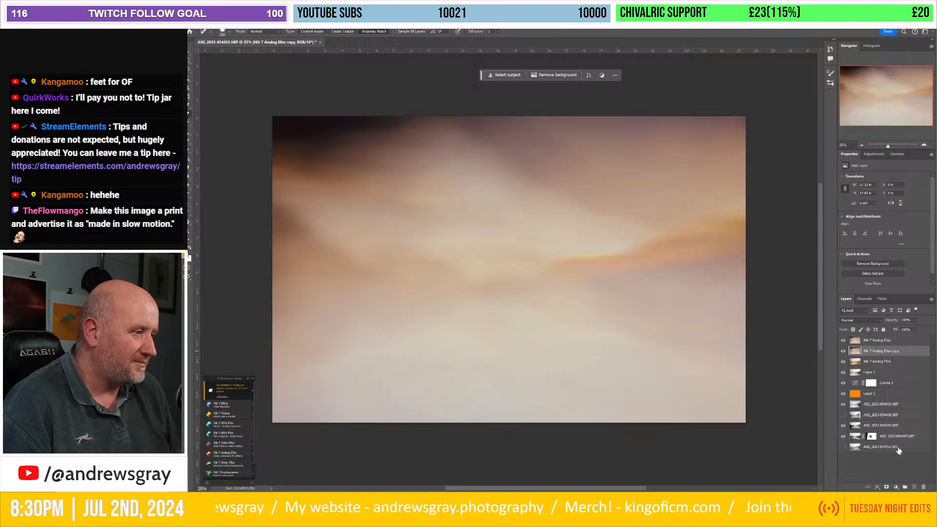
pyautogui.click(885, 487)
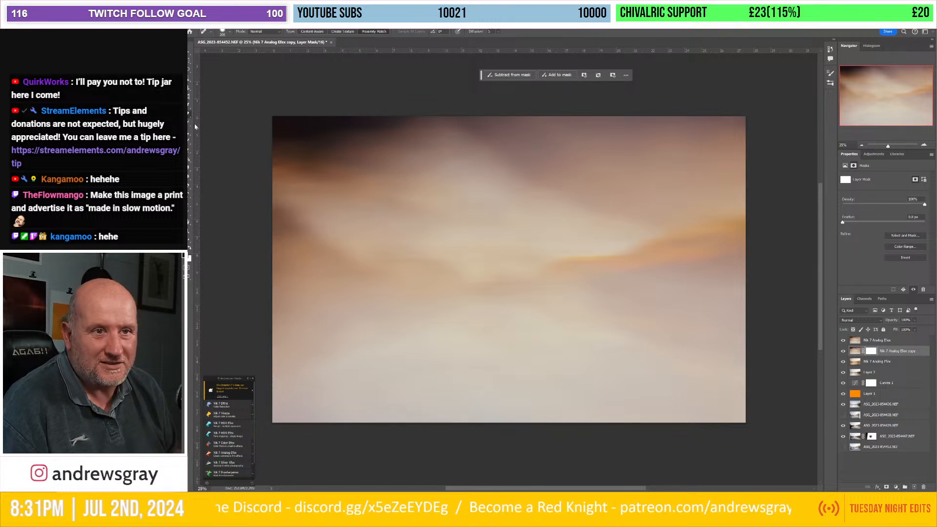
pyautogui.click(189, 159)
pyautogui.moveTo(477, 219); pyautogui.dragTo(478, 286)
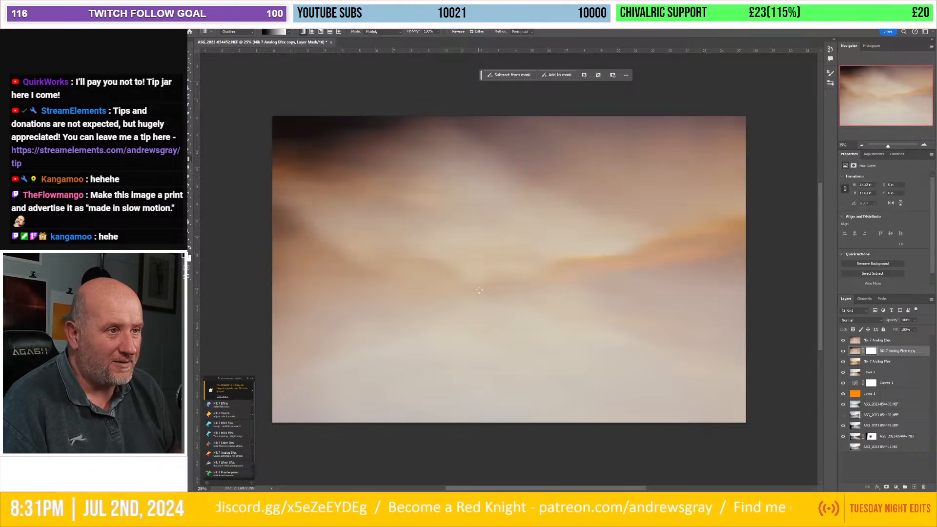
pyautogui.moveTo(481, 210); pyautogui.dragTo(481, 193)
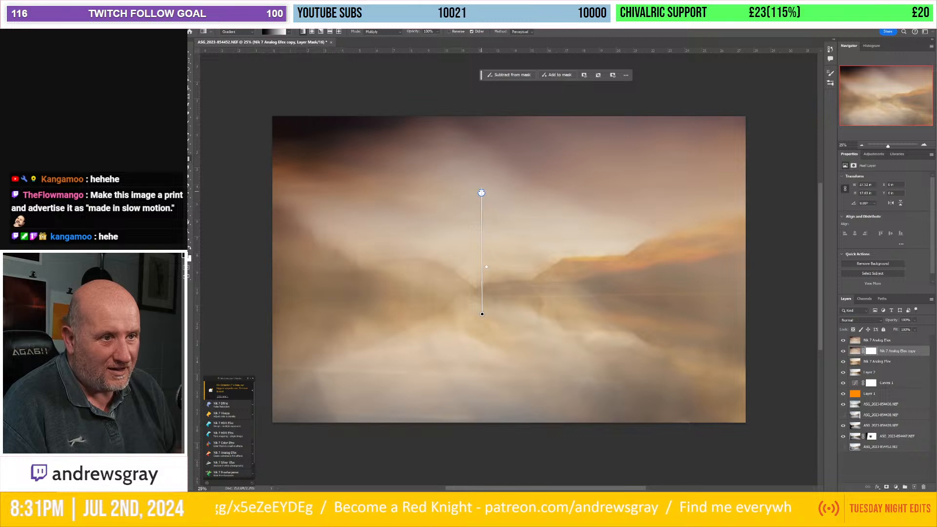
pyautogui.moveTo(482, 316)
pyautogui.mouseDown()
pyautogui.moveTo(474, 378)
pyautogui.moveTo(478, 268)
pyautogui.moveTo(473, 351)
pyautogui.moveTo(477, 300)
pyautogui.mouseUp()
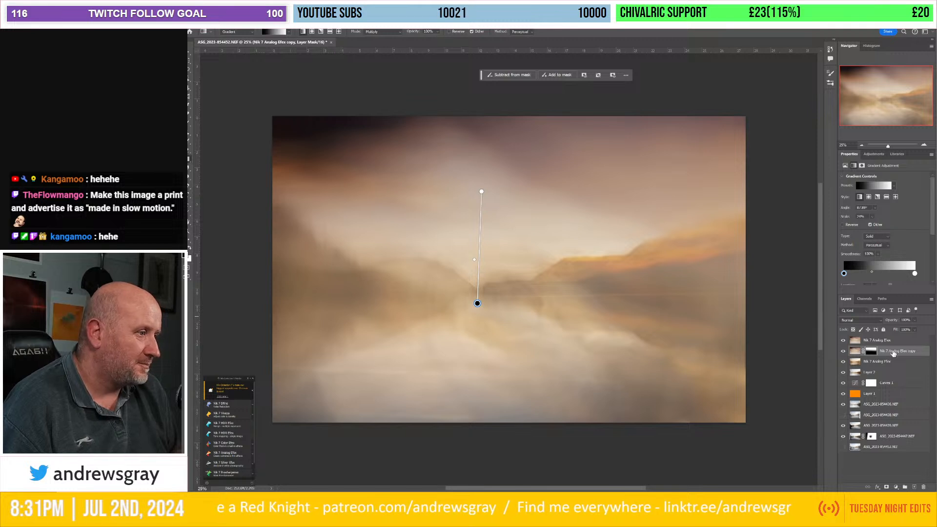
pyautogui.moveTo(873, 354); pyautogui.dragTo(873, 343)
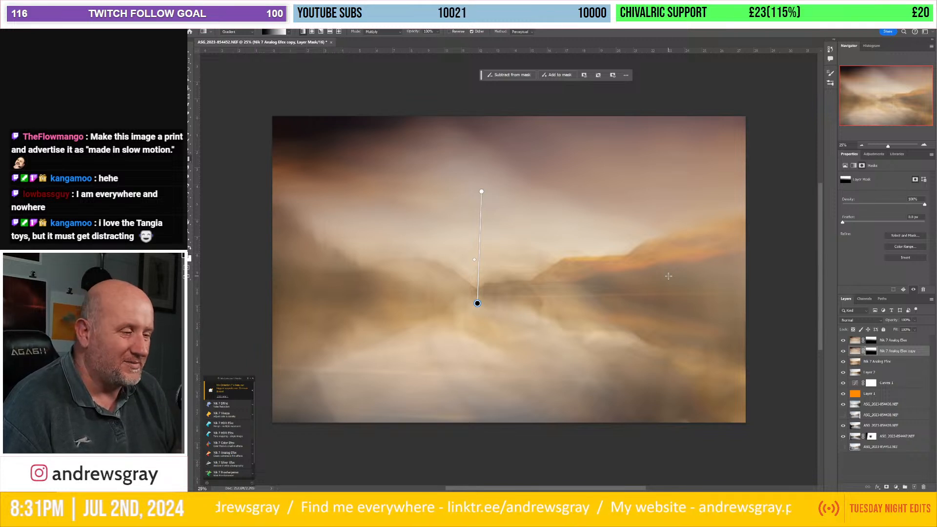
pyautogui.click(879, 462)
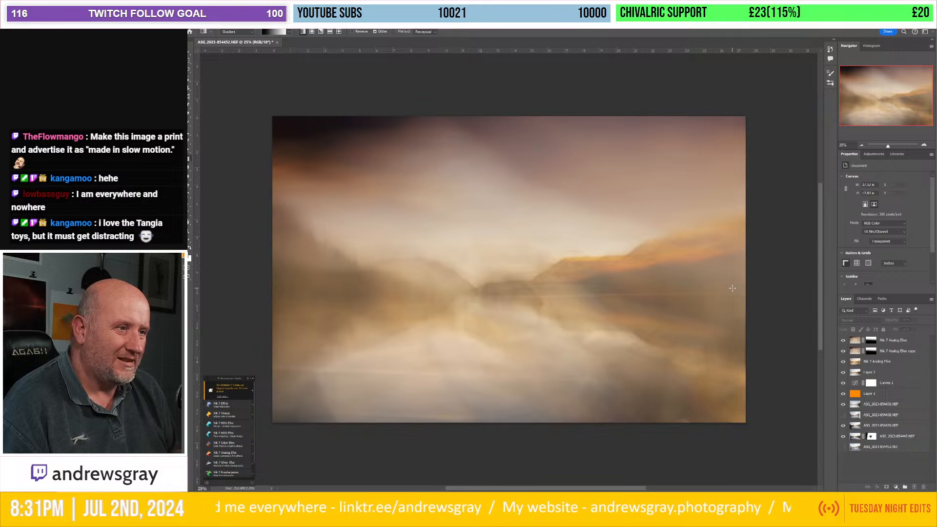
# - Add a Hue/Saturation adjustment above the top Analog Efex layer with Hue -1, Saturation +1 and Lightness -1
pyautogui.click(901, 342)
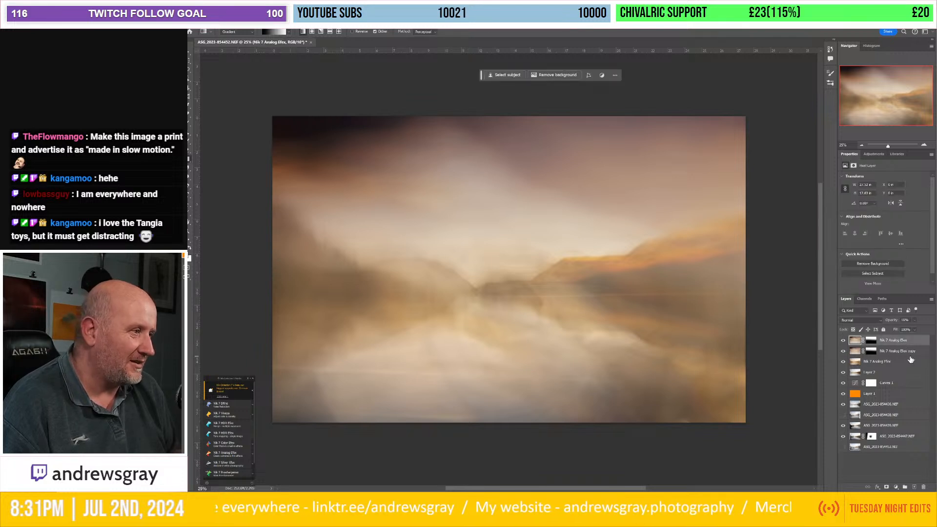
pyautogui.click(873, 153)
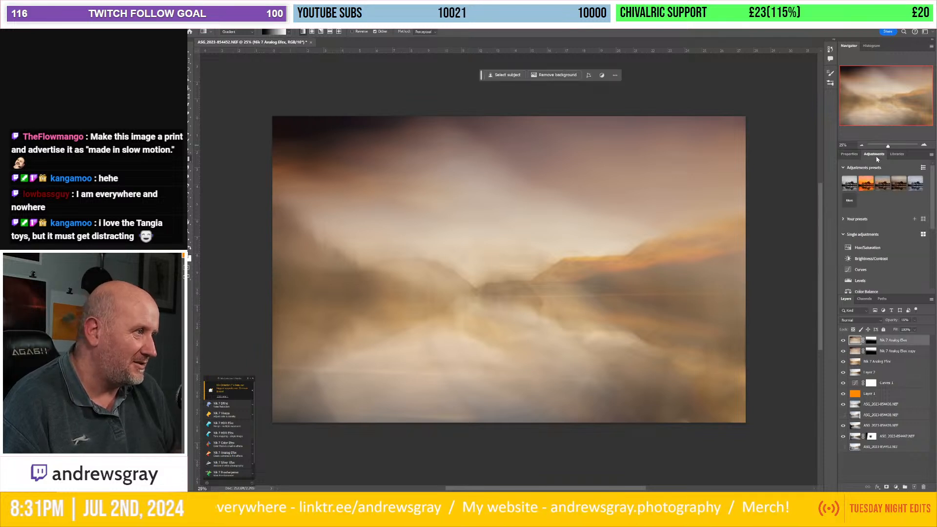
pyautogui.click(871, 250)
pyautogui.moveTo(883, 203)
pyautogui.mouseDown()
pyautogui.moveTo(894, 207)
pyautogui.moveTo(886, 208)
pyautogui.mouseUp()
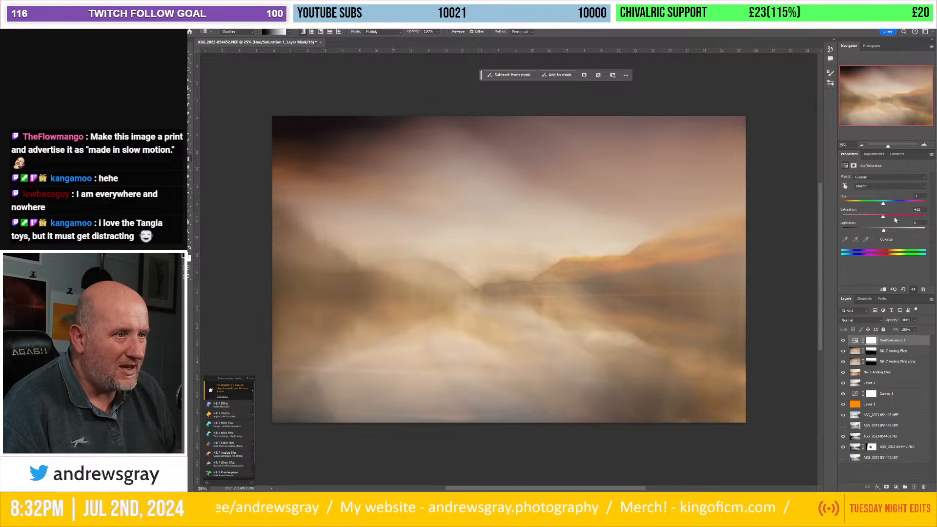
pyautogui.moveTo(895, 219); pyautogui.dragTo(883, 239)
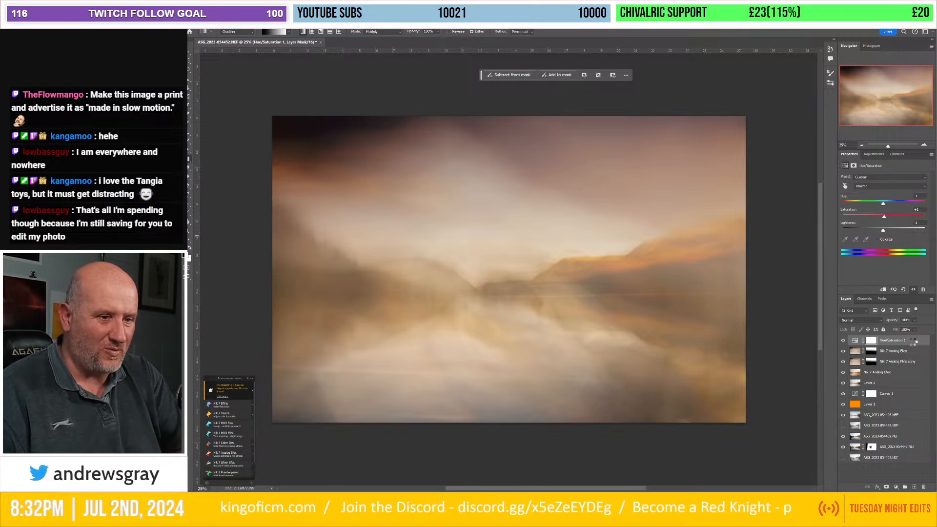
# - Stamp all visible layers into a new top layer, and free-transform it to about 163% size with a rotation of about 180°
pyautogui.hotkey('ctrl', 'shift', 'alt', 'e')
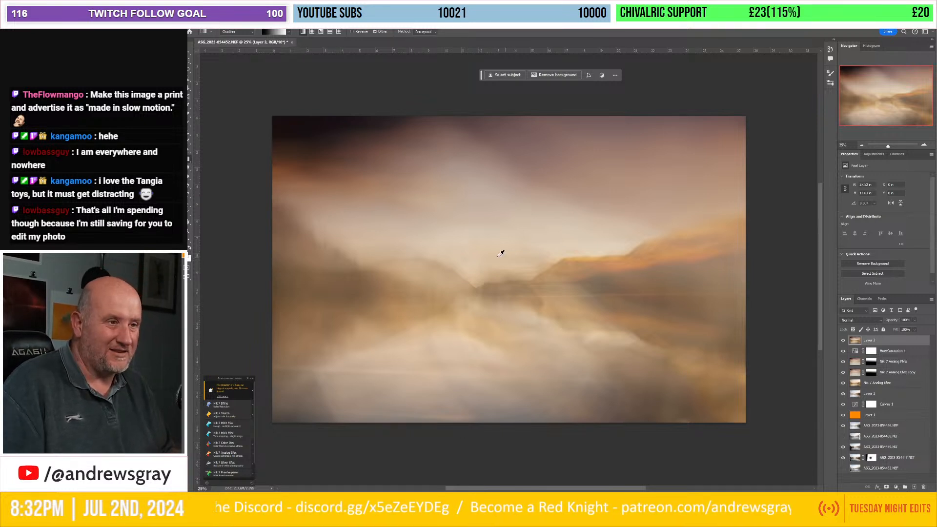
pyautogui.scroll(-3, 508, 254)
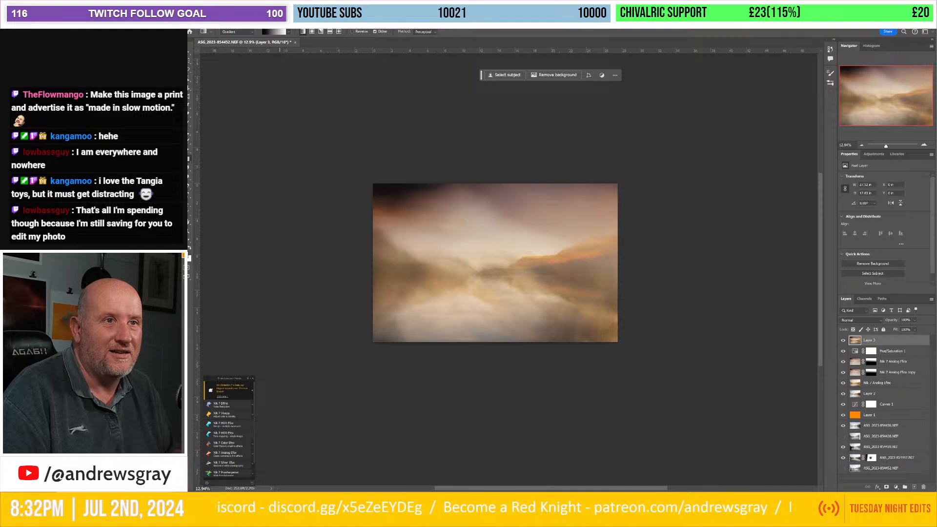
pyautogui.click(205, 25)
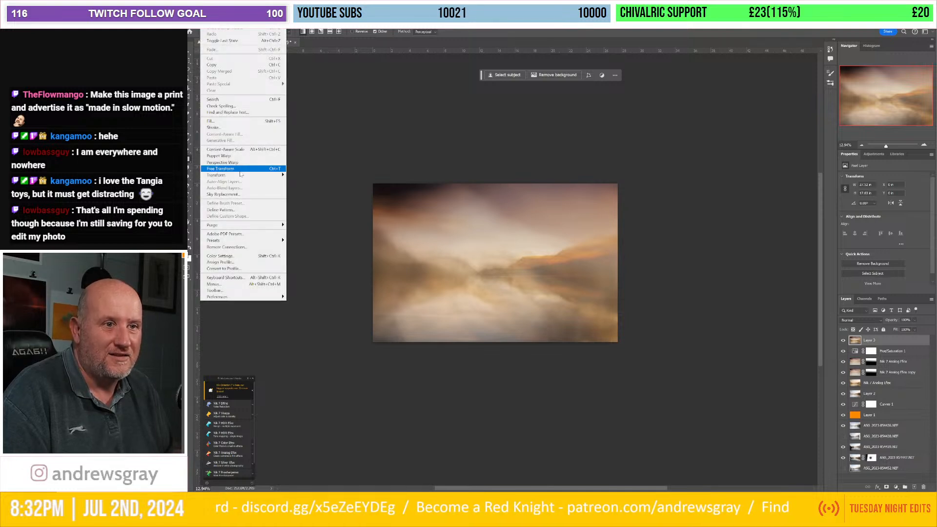
pyautogui.click(240, 168)
pyautogui.moveTo(617, 342); pyautogui.dragTo(583, 463)
pyautogui.moveTo(452, 463); pyautogui.dragTo(290, 128)
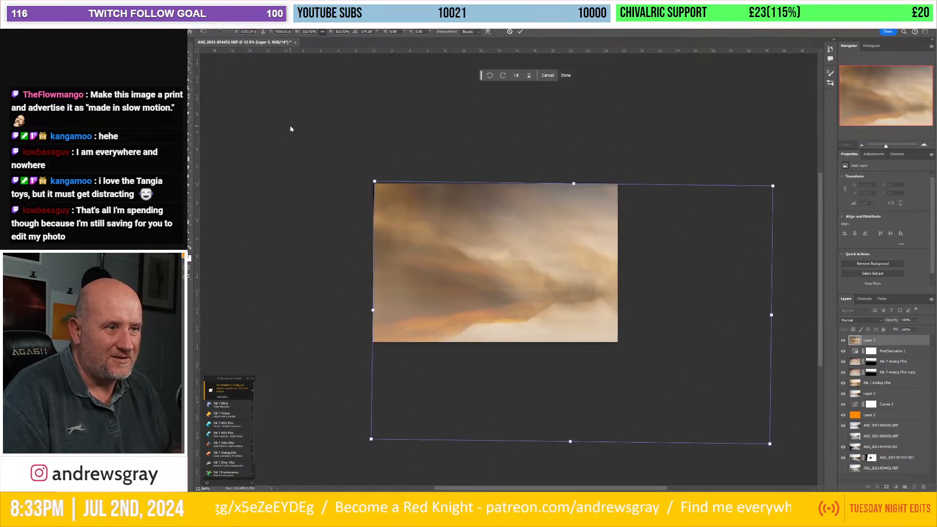
# - Try the Multiply, Lighten and Overlay blend modes on the rotated, enlarged merged layer
pyautogui.click(859, 320)
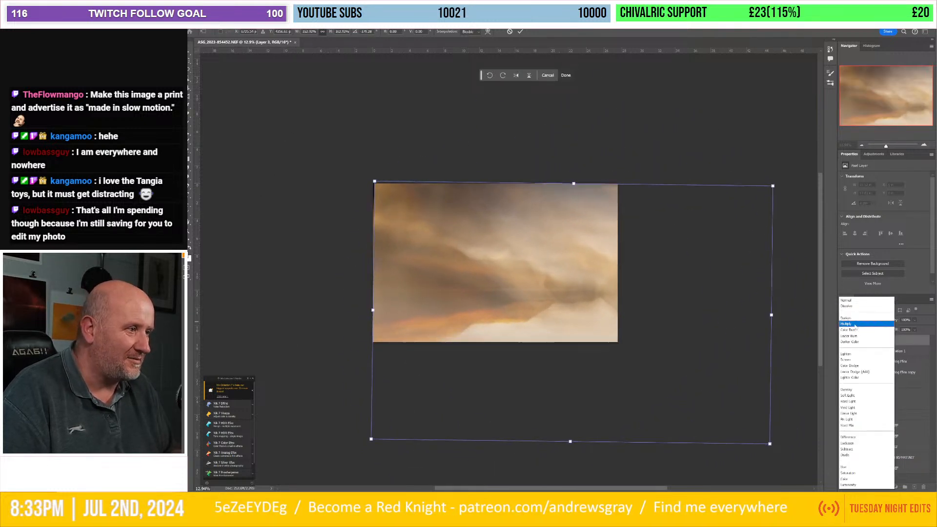
pyautogui.click(855, 327)
pyautogui.click(854, 321)
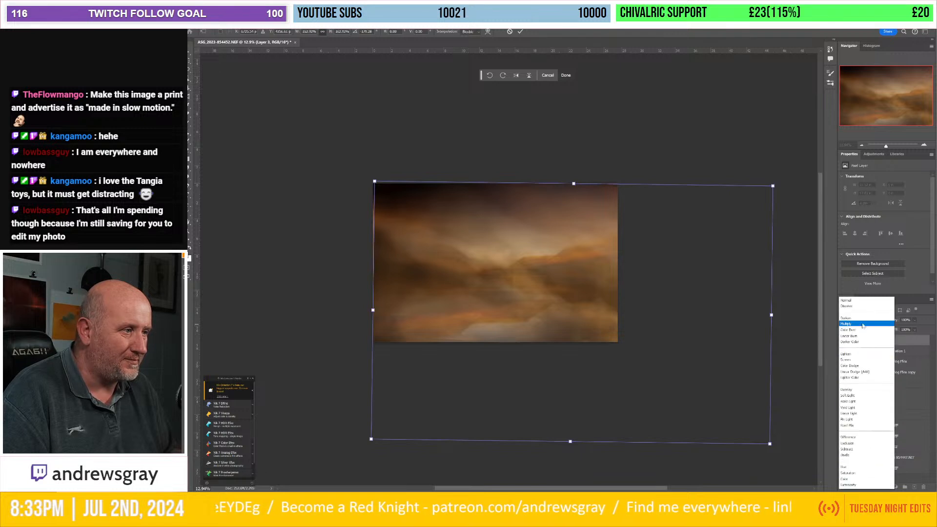
pyautogui.click(857, 355)
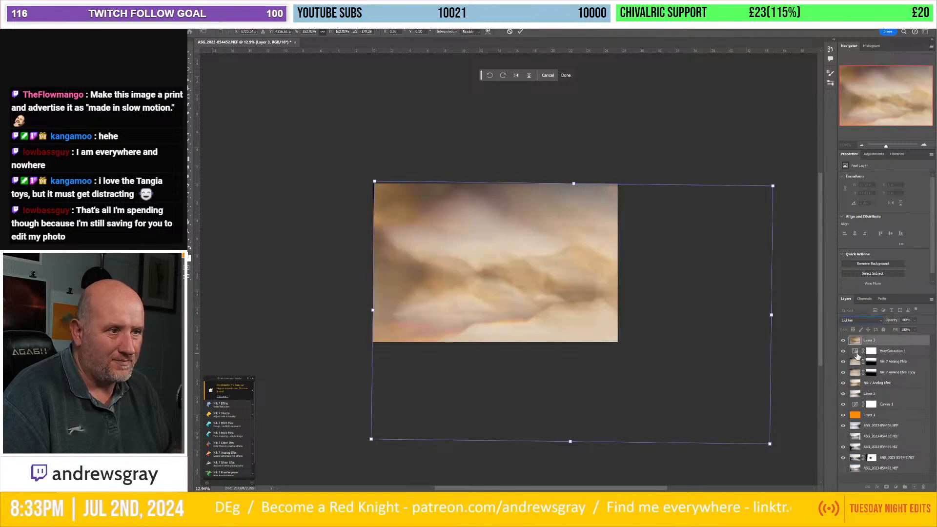
pyautogui.click(857, 320)
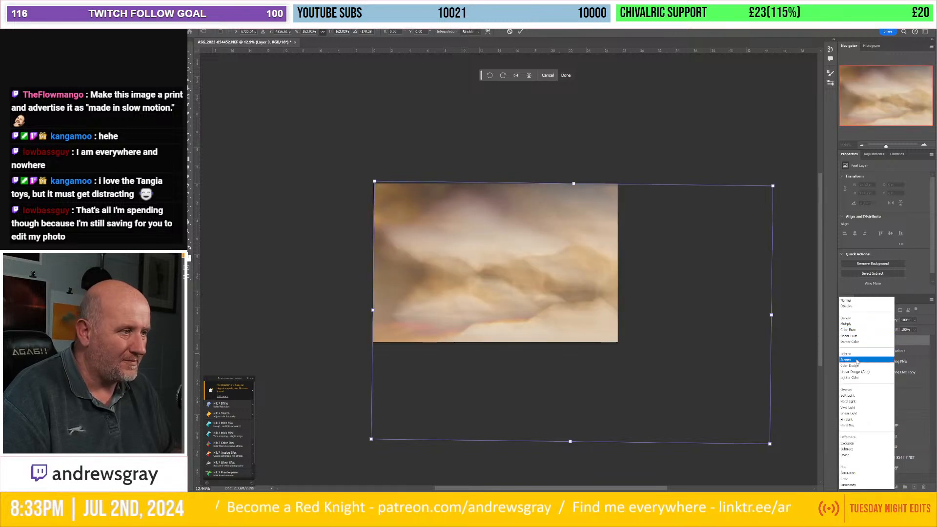
pyautogui.click(855, 390)
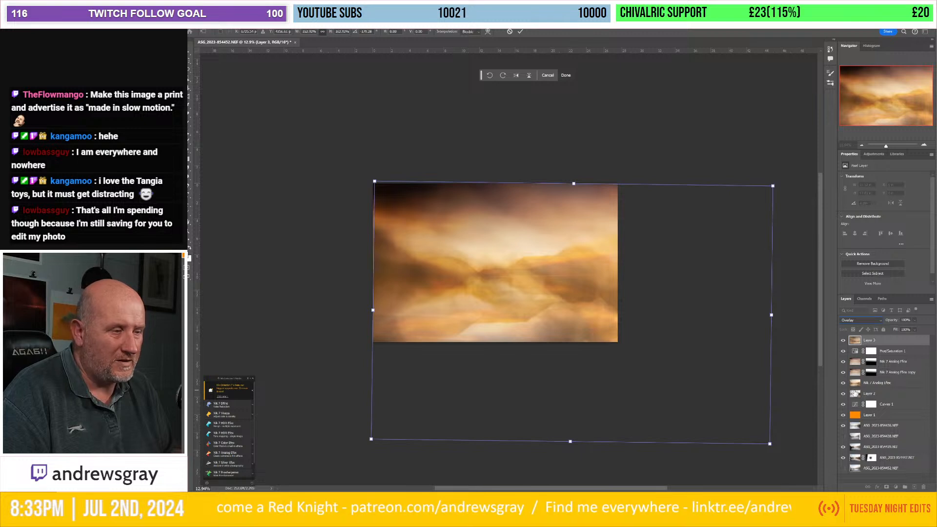
# - Try the Difference and Exclusion blend modes on the merged layer, and reposition it so it covers the canvas roughly centred
pyautogui.click(857, 320)
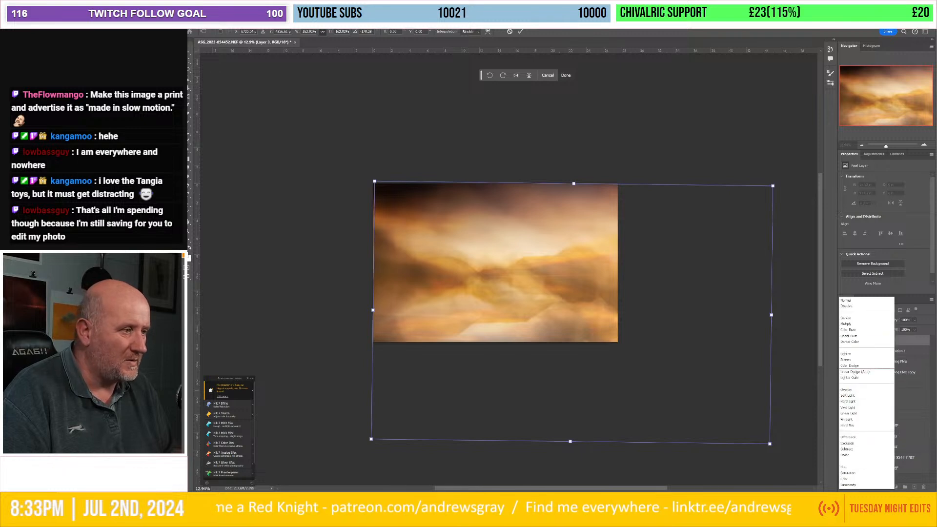
pyautogui.click(852, 440)
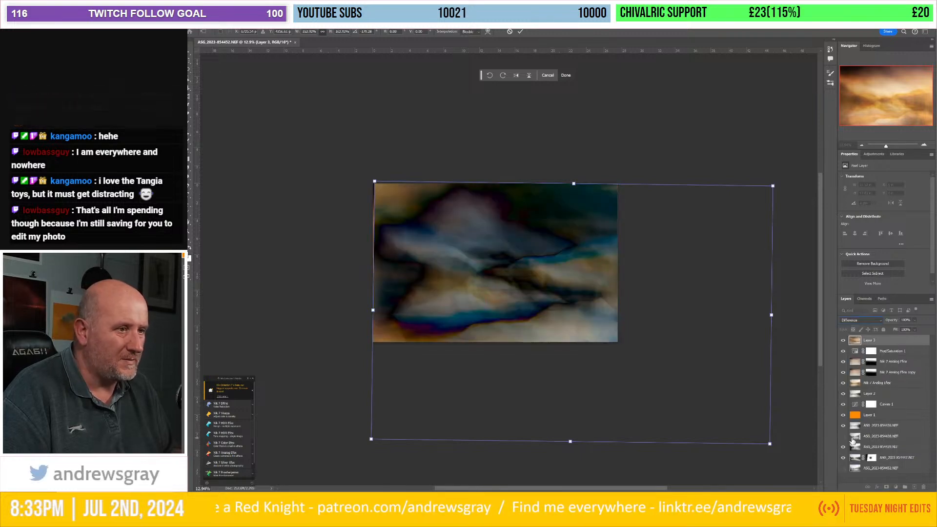
pyautogui.click(859, 320)
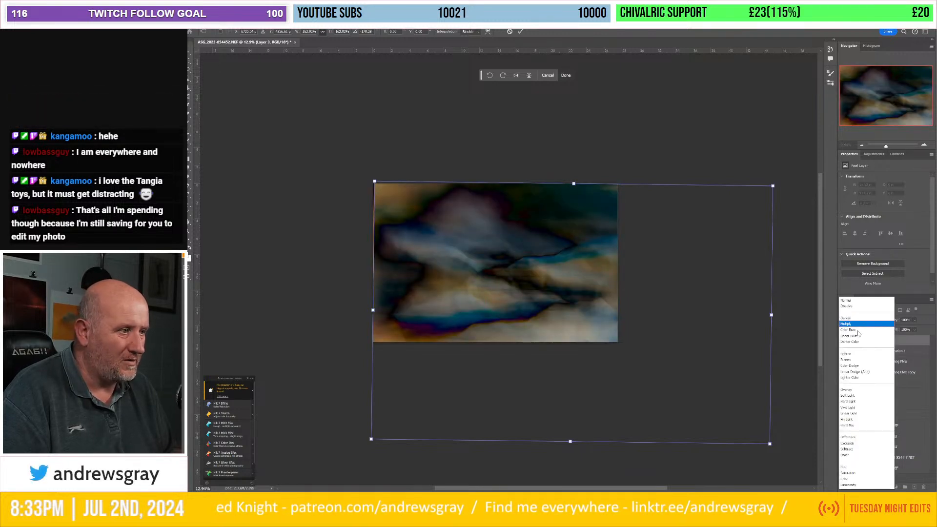
pyautogui.click(855, 444)
pyautogui.moveTo(576, 282); pyautogui.dragTo(504, 263)
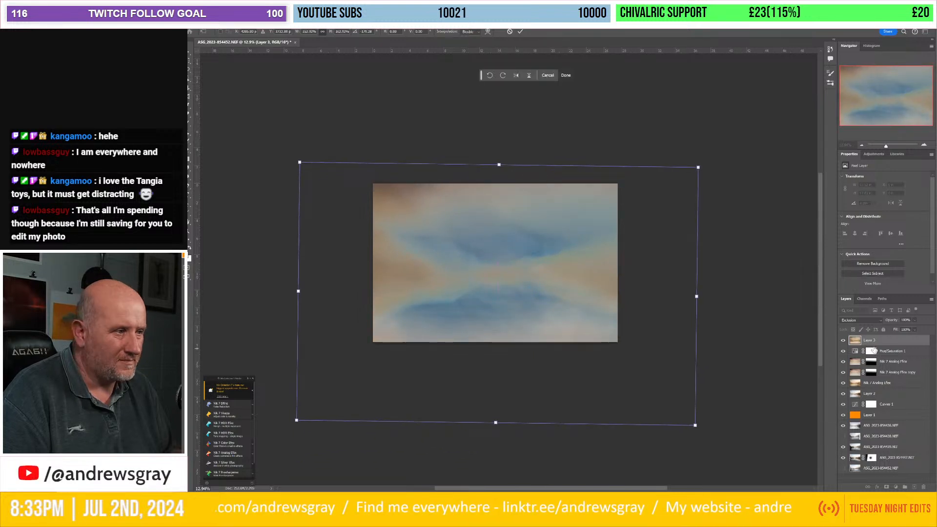
# - Try the Subtract and Divide blend modes on the repositioned merged layer, and return it to Exclusion
pyautogui.click(862, 323)
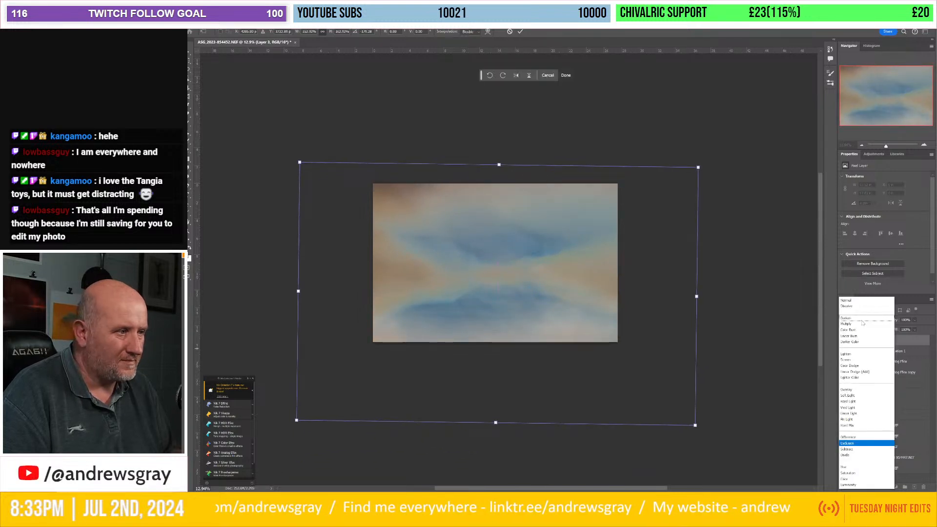
pyautogui.click(852, 449)
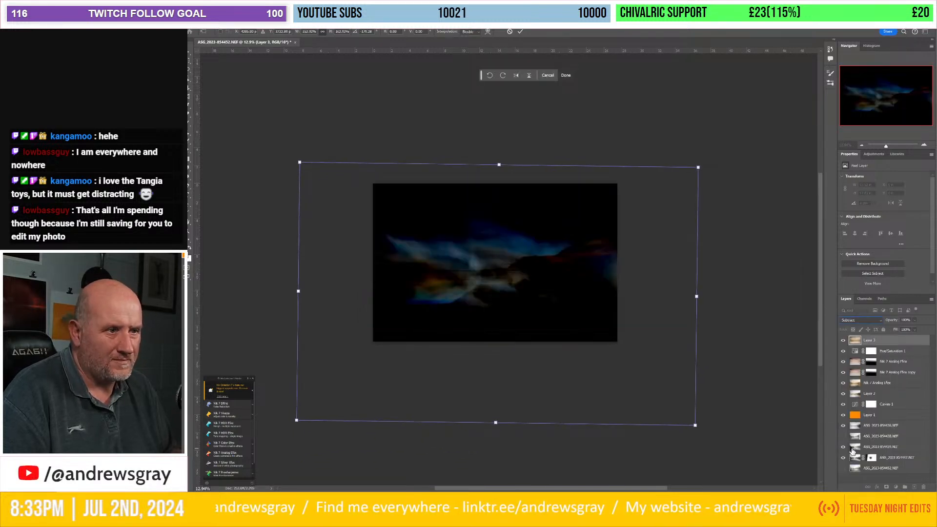
pyautogui.click(856, 320)
pyautogui.click(855, 458)
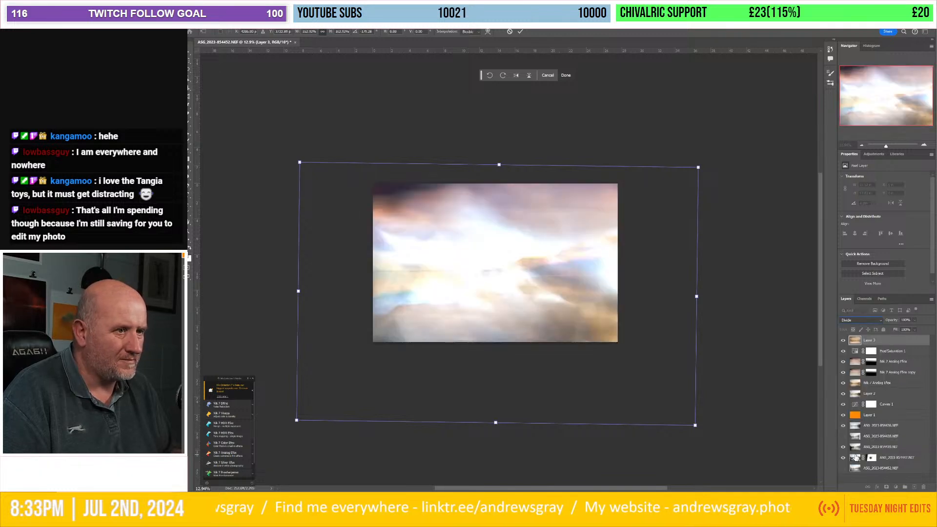
pyautogui.click(859, 321)
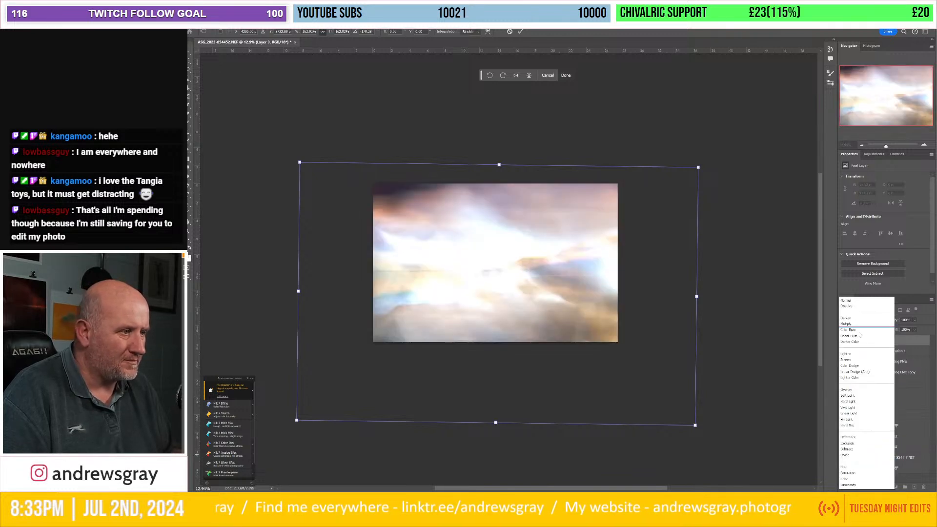
pyautogui.click(858, 443)
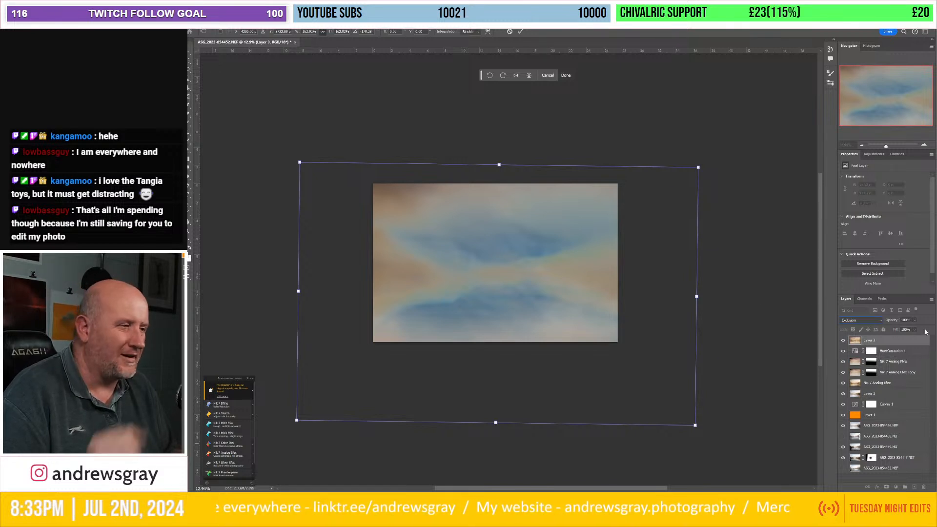
# - Try Lighten and Multiply blending on the transformed merged layer, and delete the layer
pyautogui.click(869, 320)
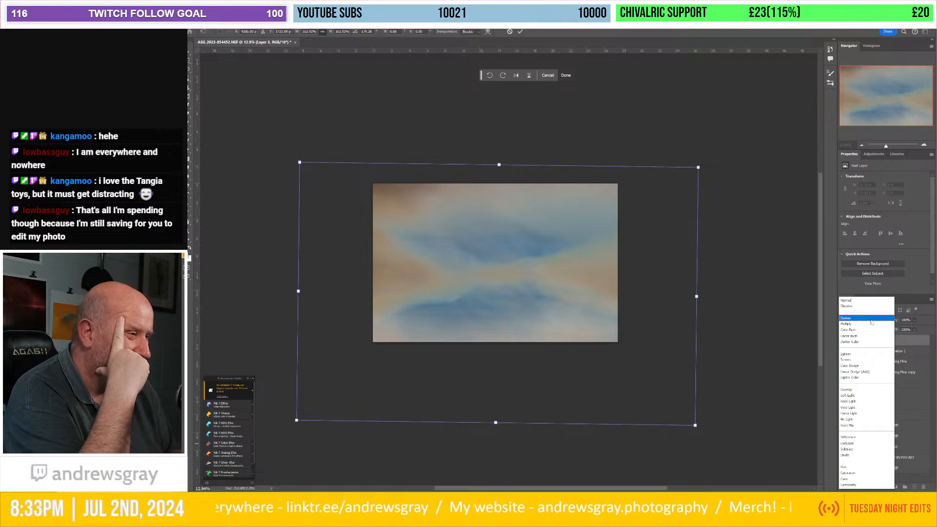
pyautogui.click(853, 354)
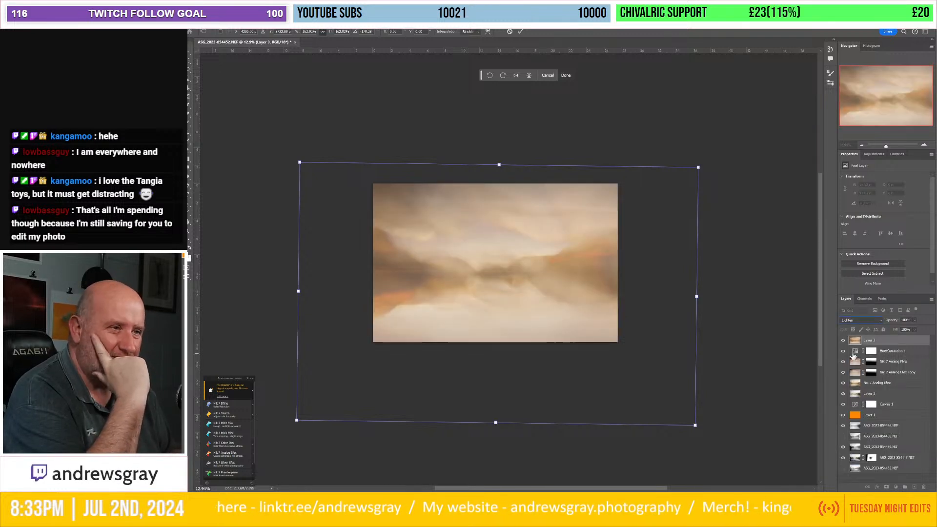
pyautogui.click(864, 322)
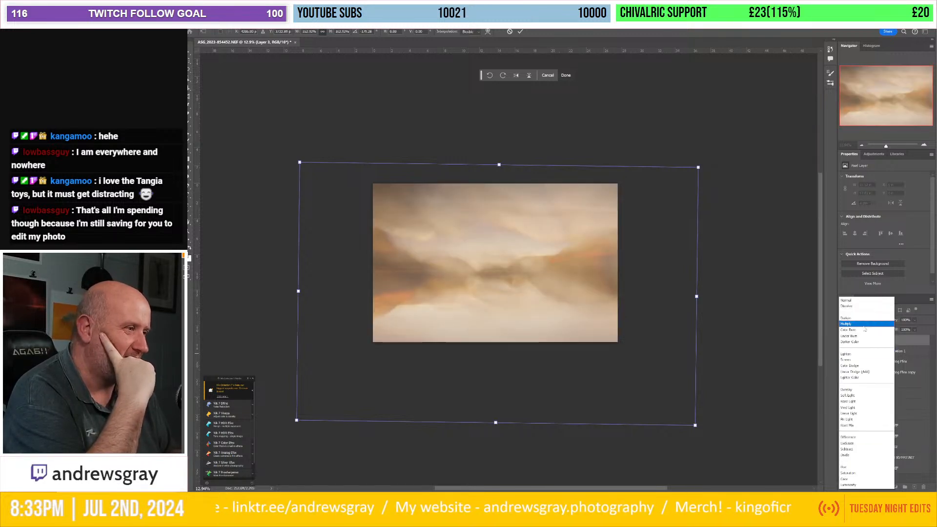
pyautogui.click(858, 324)
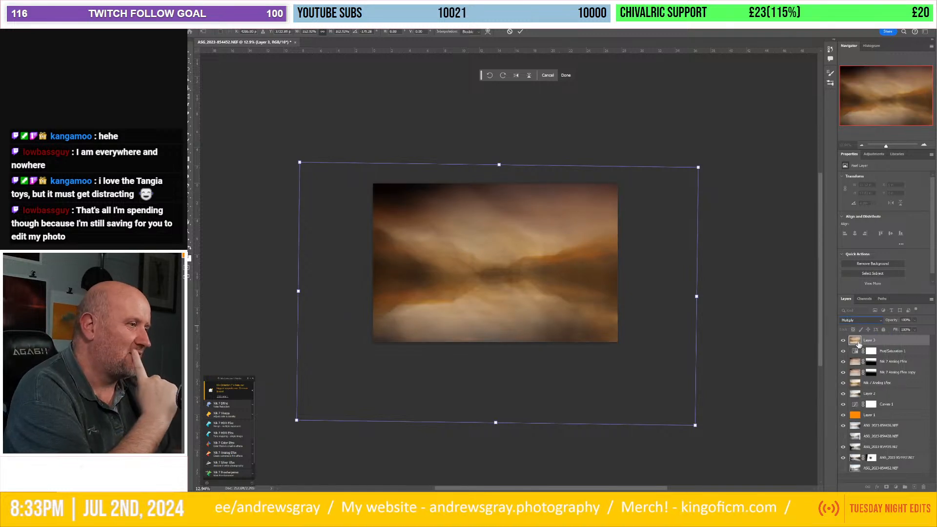
pyautogui.press('Return')
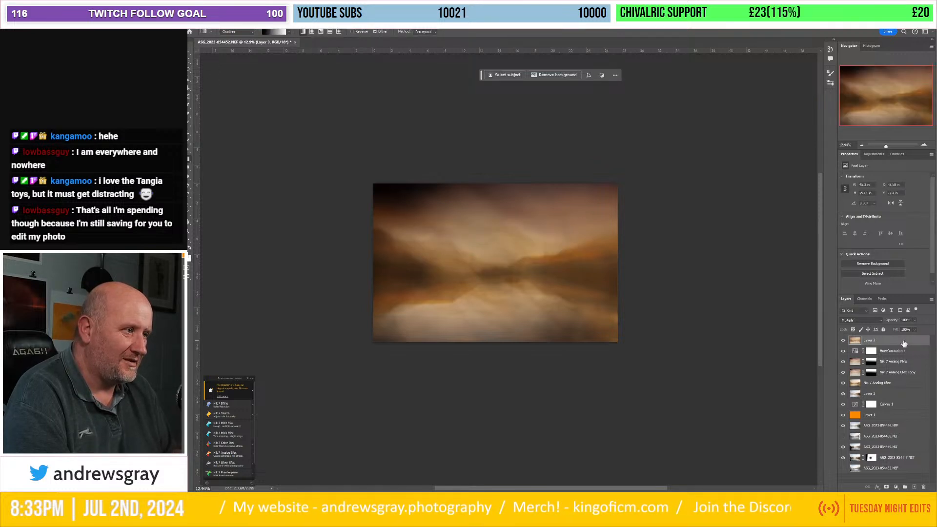
pyautogui.press('Delete')
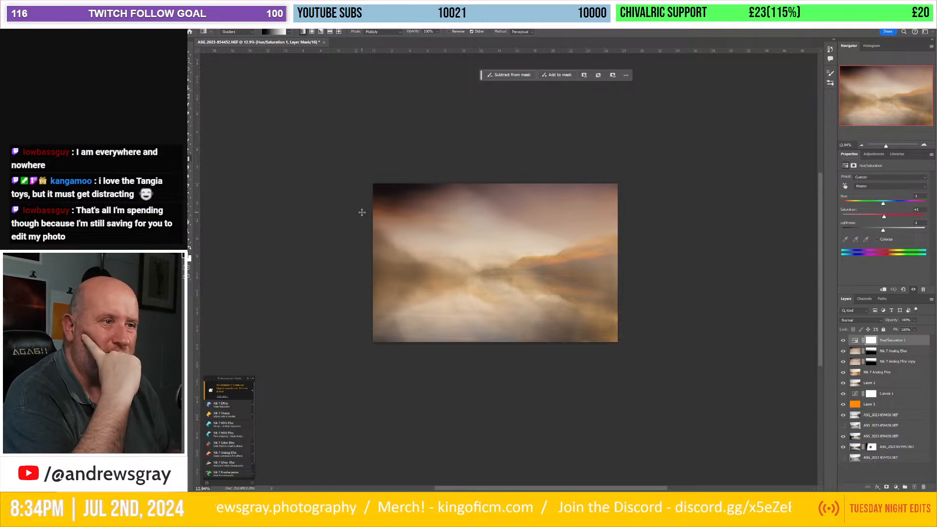
# - Add a Curves adjustment above the Hue/Saturation layer and darken the midtones by pulling the RGB curve down to about Input 138, Output 98
pyautogui.scroll(3, 512, 279)
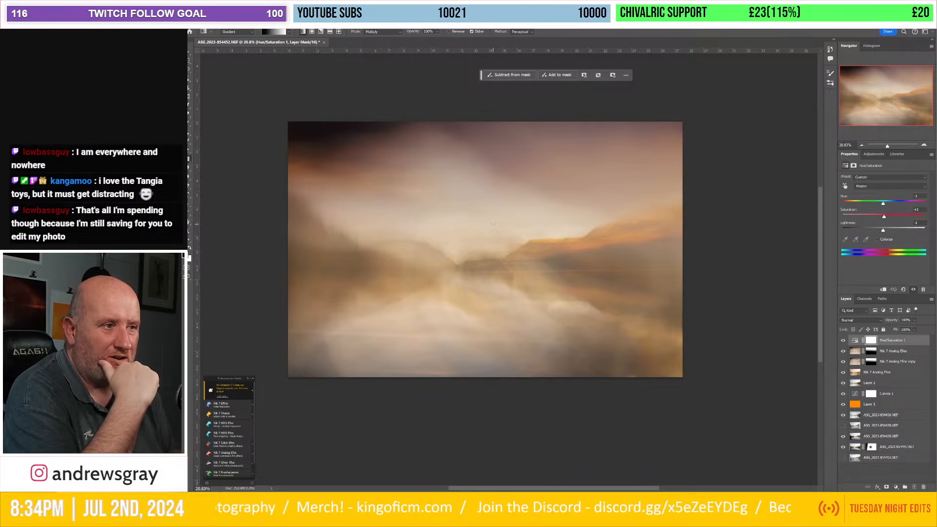
pyautogui.moveTo(460, 221); pyautogui.dragTo(490, 250)
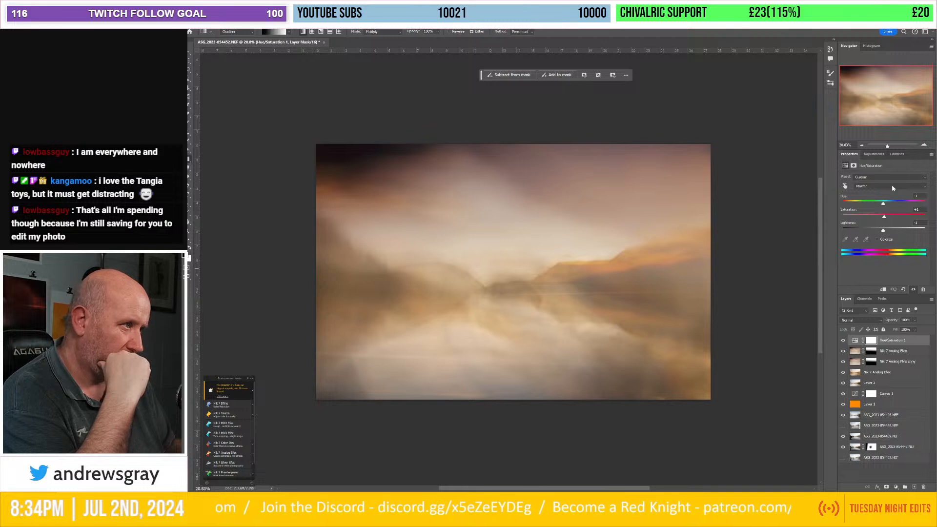
pyautogui.click(878, 153)
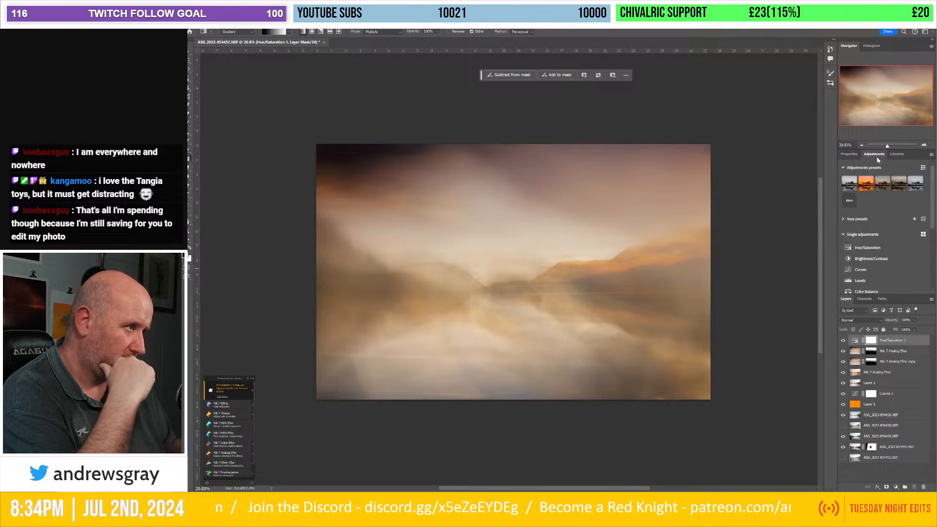
pyautogui.click(863, 270)
pyautogui.moveTo(895, 224); pyautogui.dragTo(896, 234)
pyautogui.moveTo(922, 196)
pyautogui.mouseDown()
pyautogui.moveTo(910, 193)
pyautogui.moveTo(928, 193)
pyautogui.mouseUp()
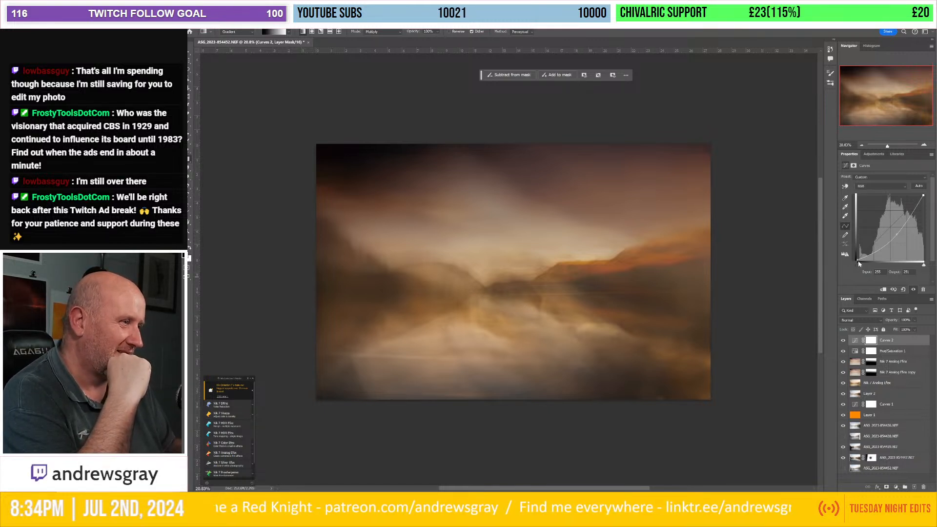
pyautogui.moveTo(857, 260); pyautogui.dragTo(810, 297)
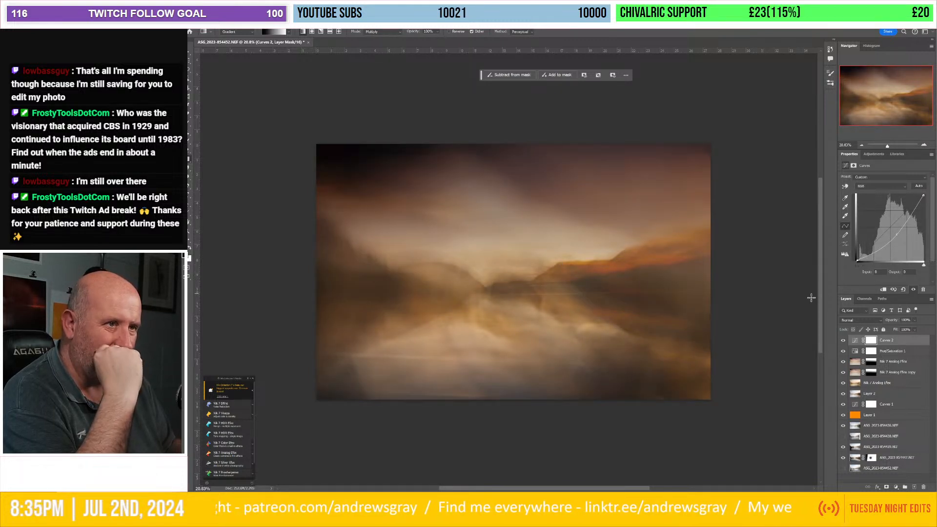
pyautogui.moveTo(896, 240); pyautogui.dragTo(894, 236)
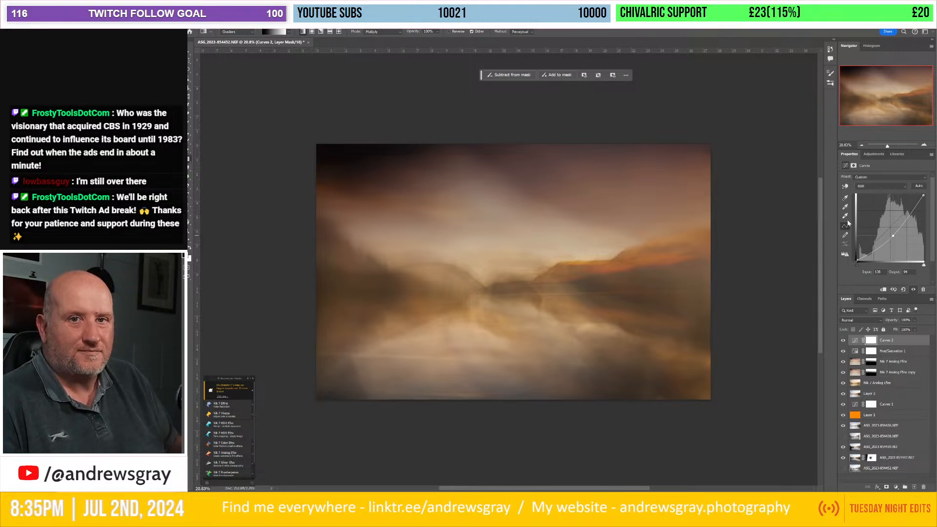
# - Compare the image with and without the top Curves adjustment
pyautogui.click(843, 341)
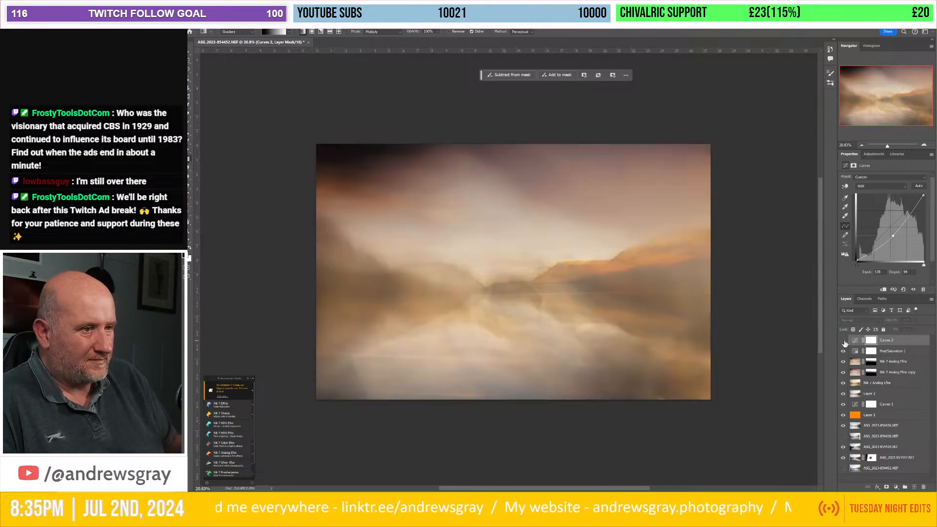
pyautogui.click(844, 342)
pyautogui.click(844, 342)
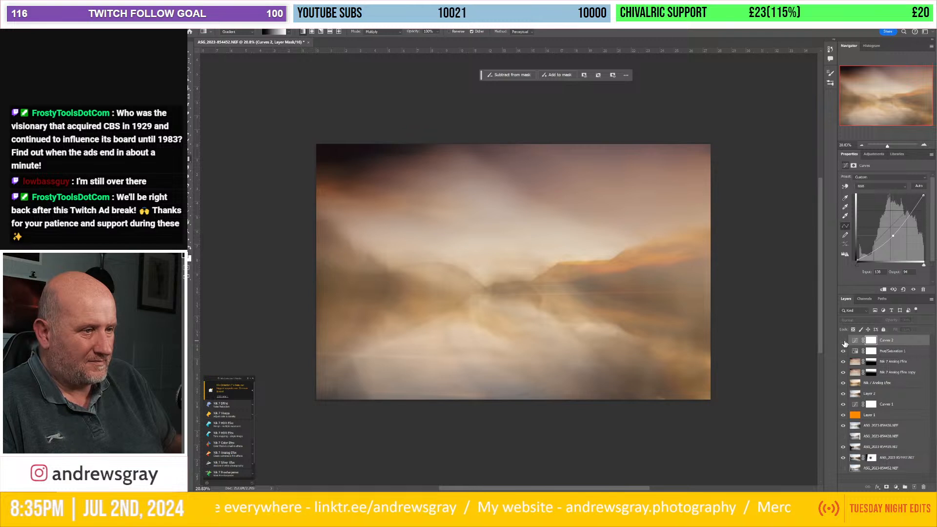
pyautogui.click(843, 341)
pyautogui.click(844, 342)
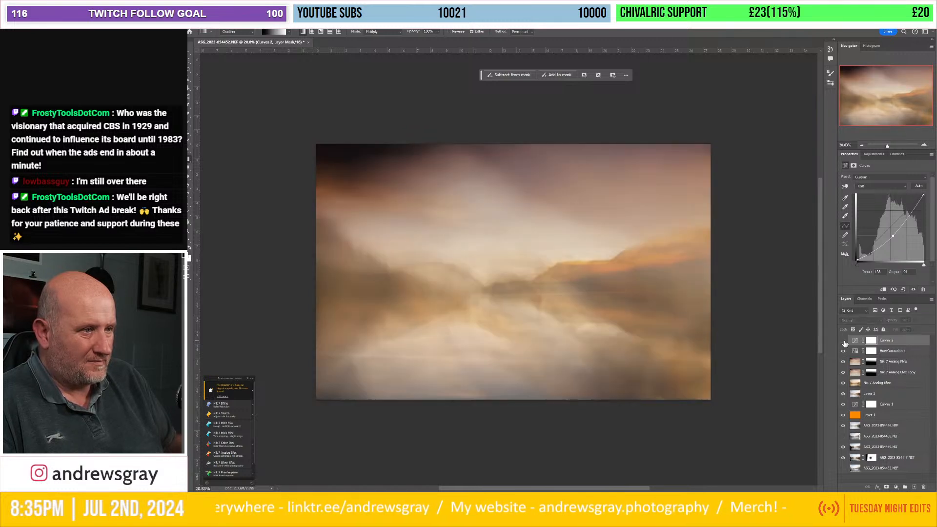
pyautogui.click(844, 342)
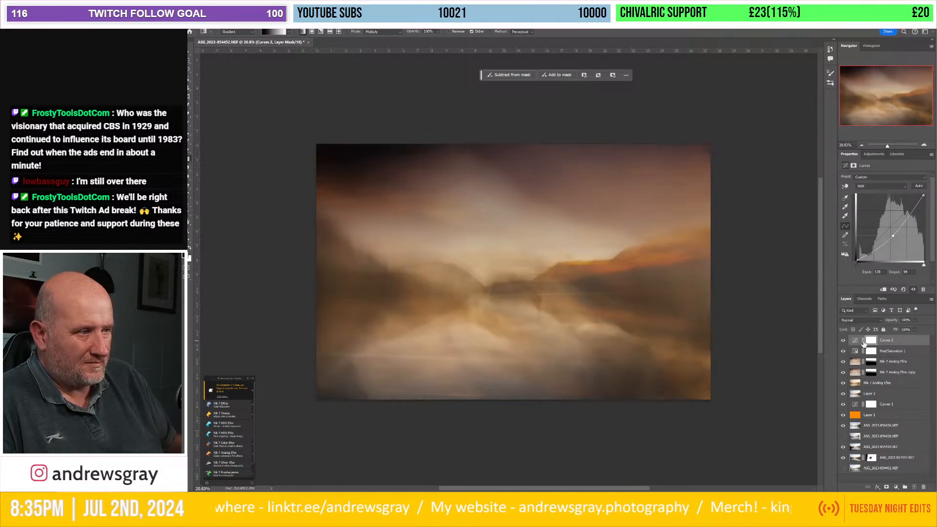
# - Lower the top Curves layer's opacity to about half, and compare the image with the adjustment hidden and shown
pyautogui.click(914, 320)
pyautogui.click(914, 329)
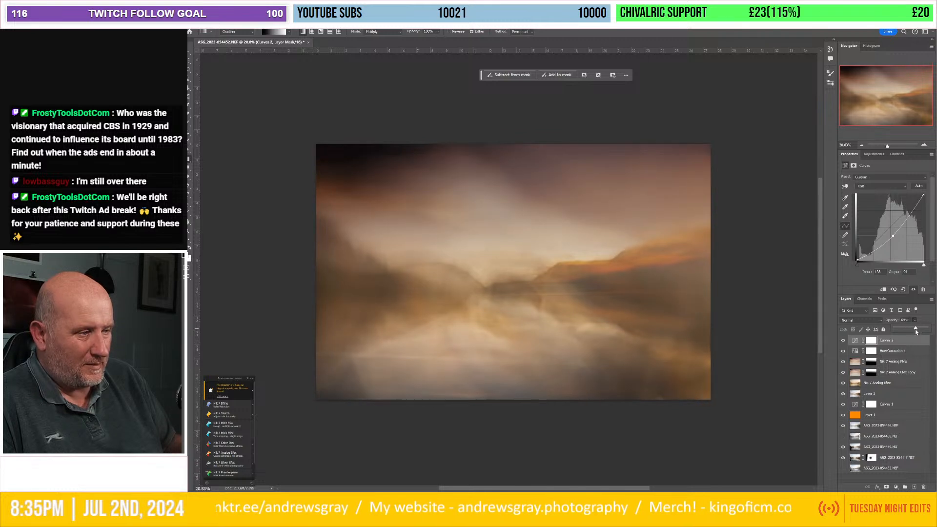
pyautogui.moveTo(916, 331); pyautogui.dragTo(861, 332)
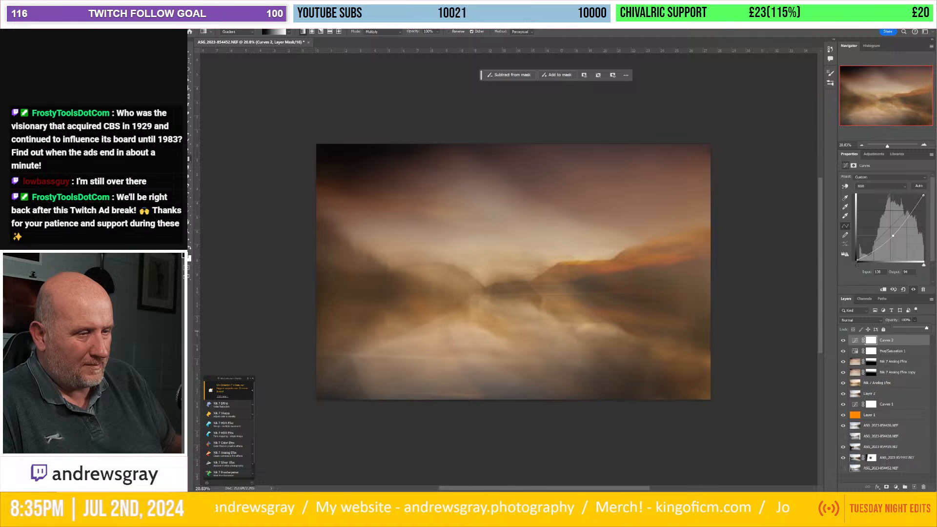
pyautogui.moveTo(926, 329); pyautogui.dragTo(911, 334)
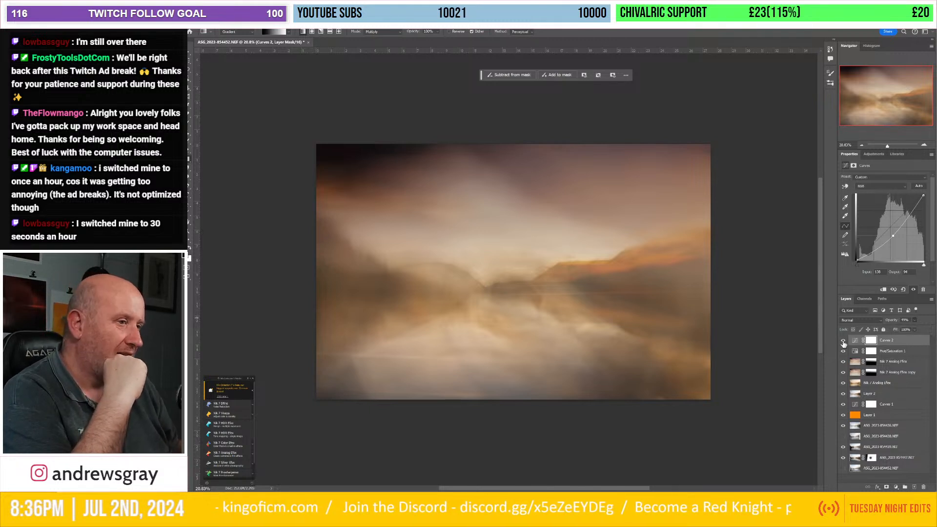
pyautogui.click(843, 341)
pyautogui.click(843, 341)
pyautogui.click(843, 341)
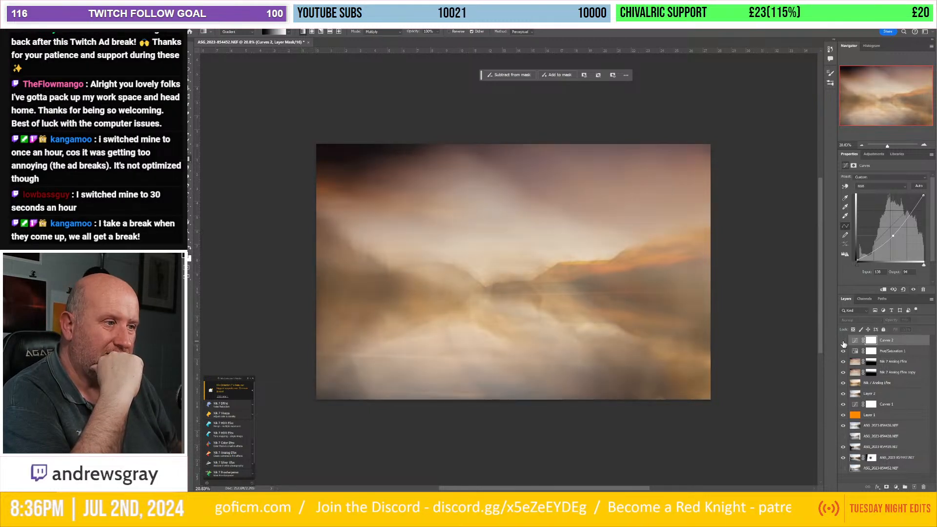
pyautogui.click(843, 341)
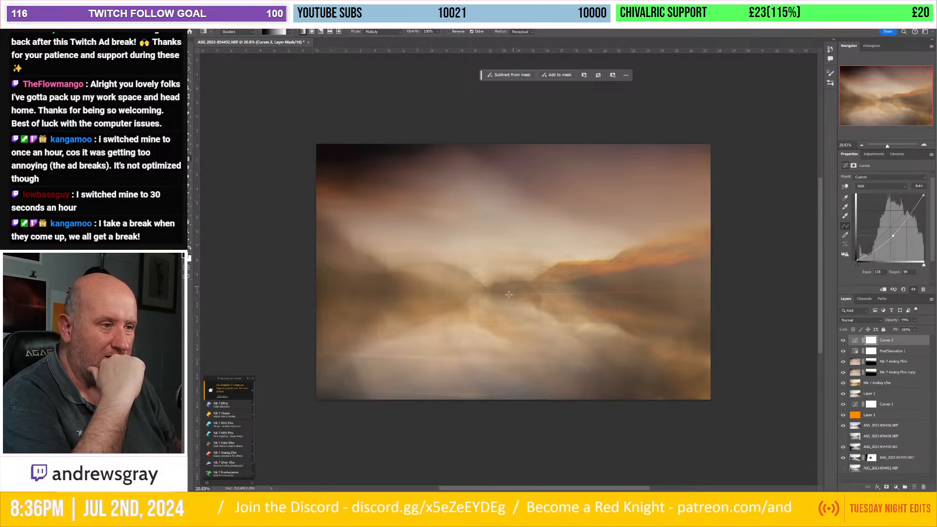
# - Mask the top Curves layer with a vertical black-to-white gradient from the lower water up into the sky, and compare it hidden and shown
pyautogui.moveTo(502, 357); pyautogui.dragTo(497, 203)
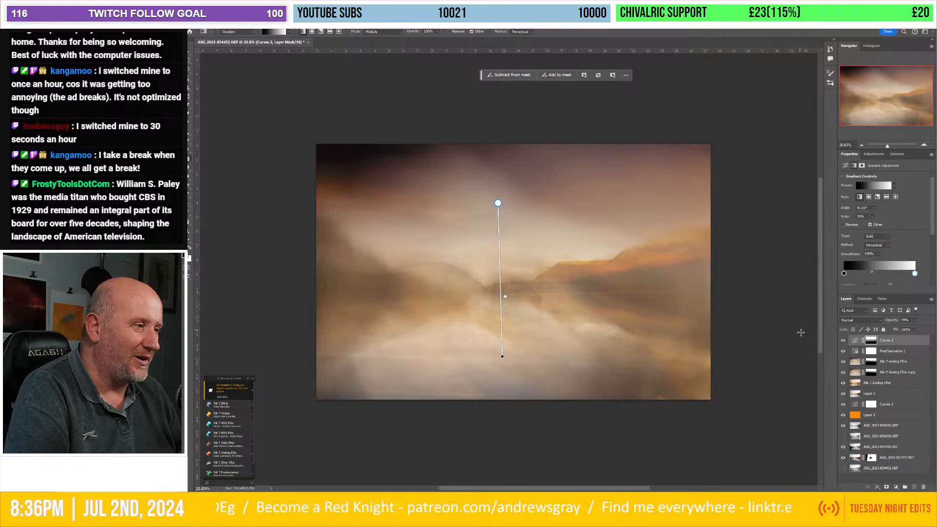
pyautogui.click(843, 340)
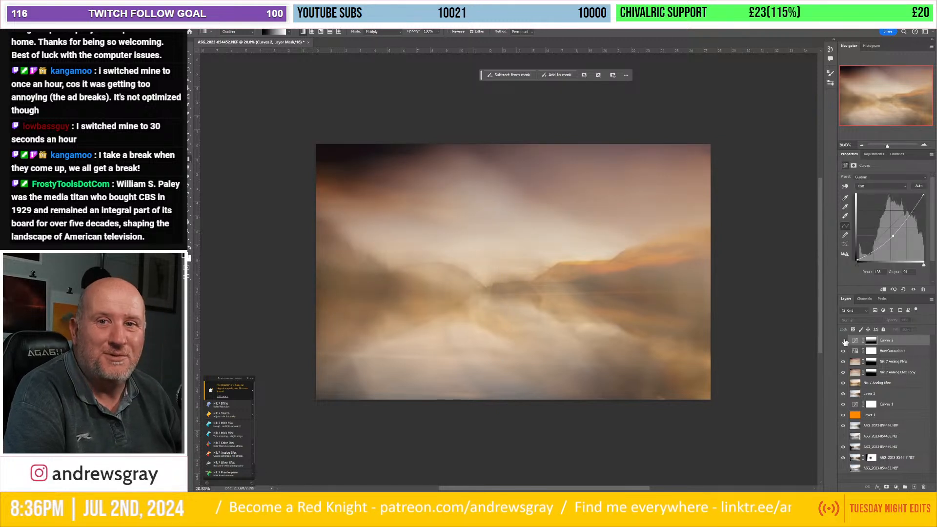
pyautogui.click(844, 341)
pyautogui.click(843, 341)
pyautogui.click(844, 340)
pyautogui.click(843, 340)
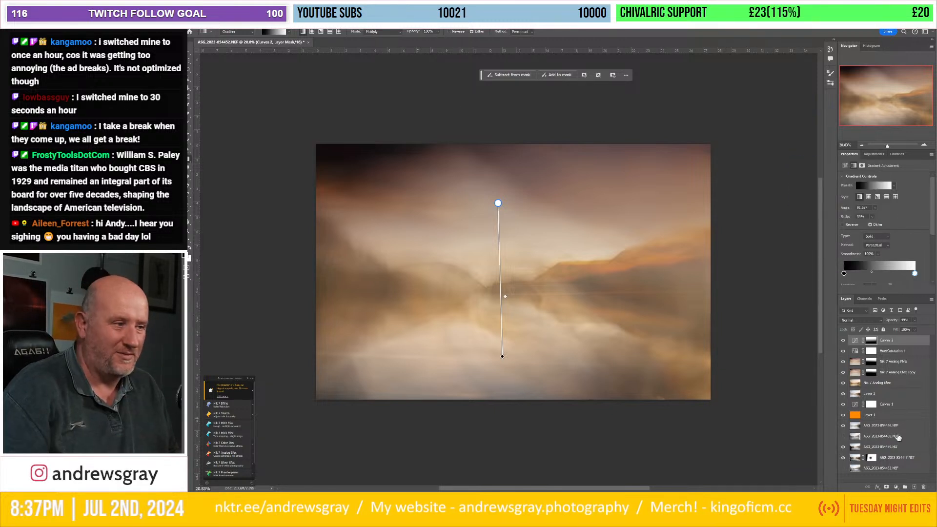
# - Delete all layers from Layer 2 down to the lowest NEF layer, keeping the Analog Efex layers and the adjustments above
pyautogui.click(886, 395)
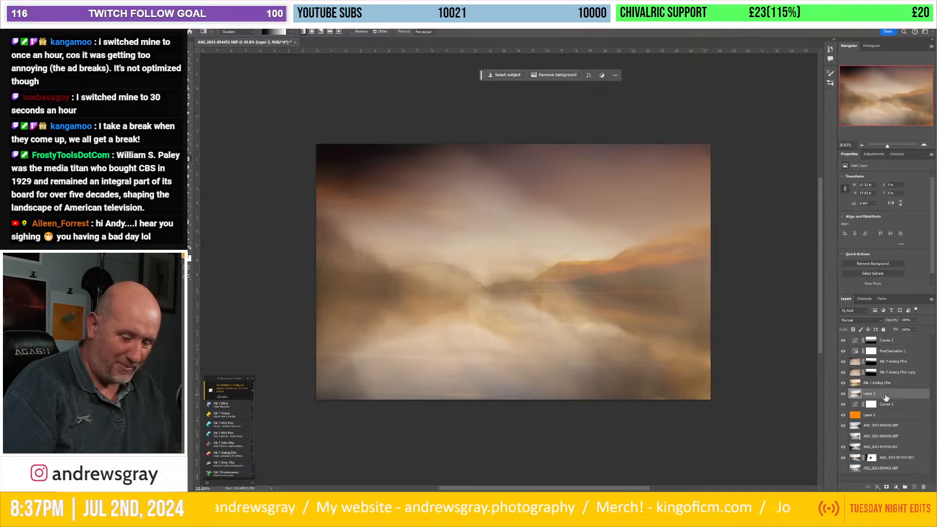
pyautogui.keyDown('shift'); pyautogui.click(892, 468); pyautogui.keyUp('shift')
pyautogui.moveTo(893, 470); pyautogui.dragTo(923, 486)
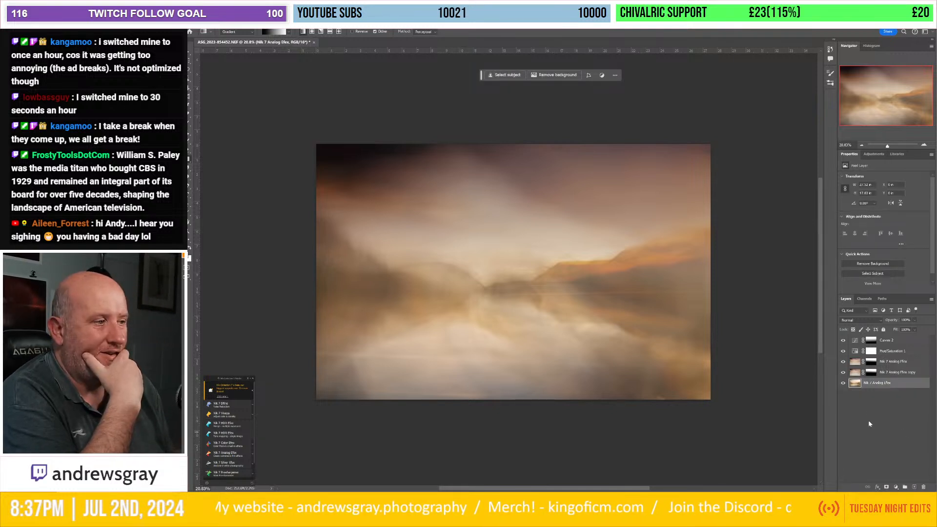
pyautogui.click(880, 432)
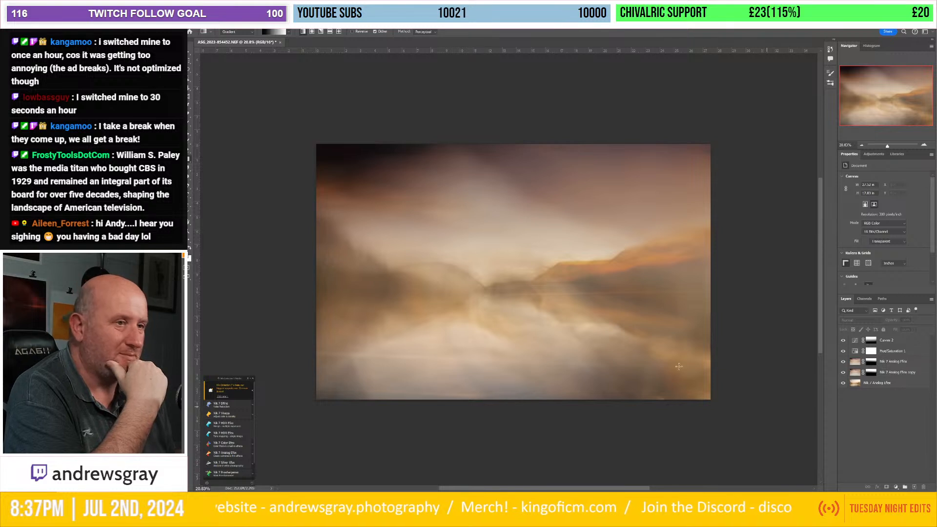
# - Save the layered composite and switch to Lightroom Classic
pyautogui.click(194, 26)
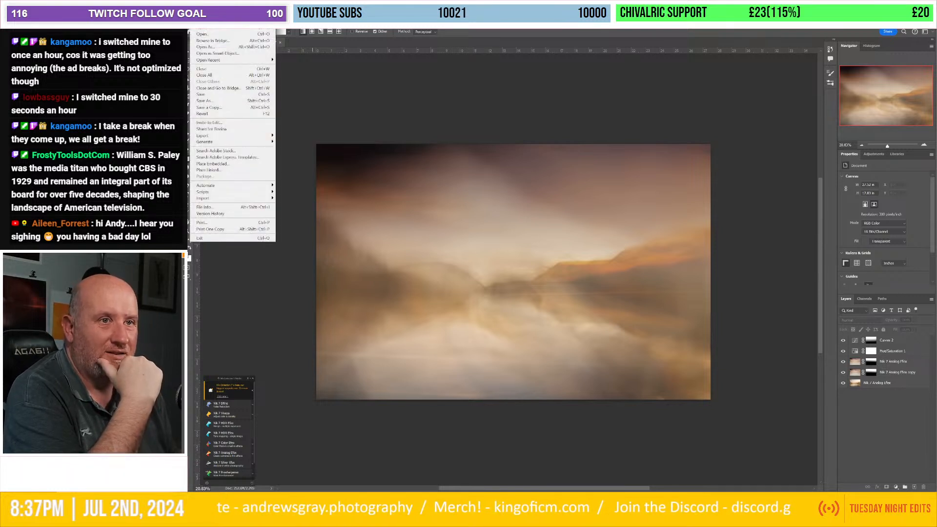
pyautogui.click(212, 95)
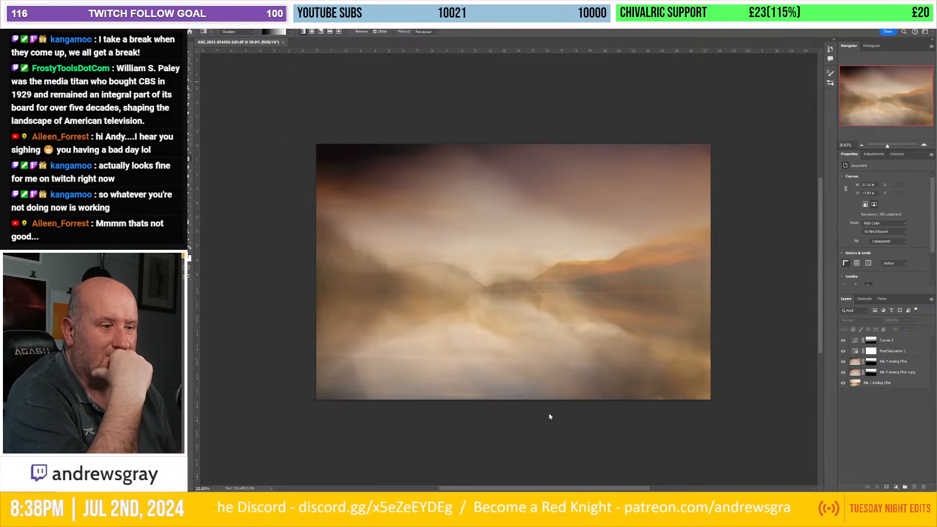
pyautogui.hotkey('alt', 'Tab')
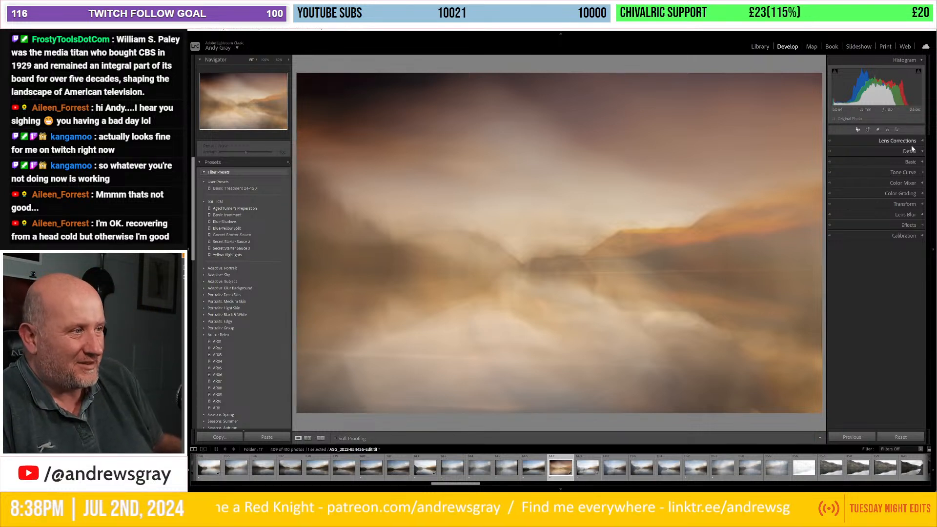
# - In the Color Mixer, shift the hillside's orange hue toward red and slightly lower its saturation with the targeted adjustment
pyautogui.click(907, 194)
pyautogui.click(906, 194)
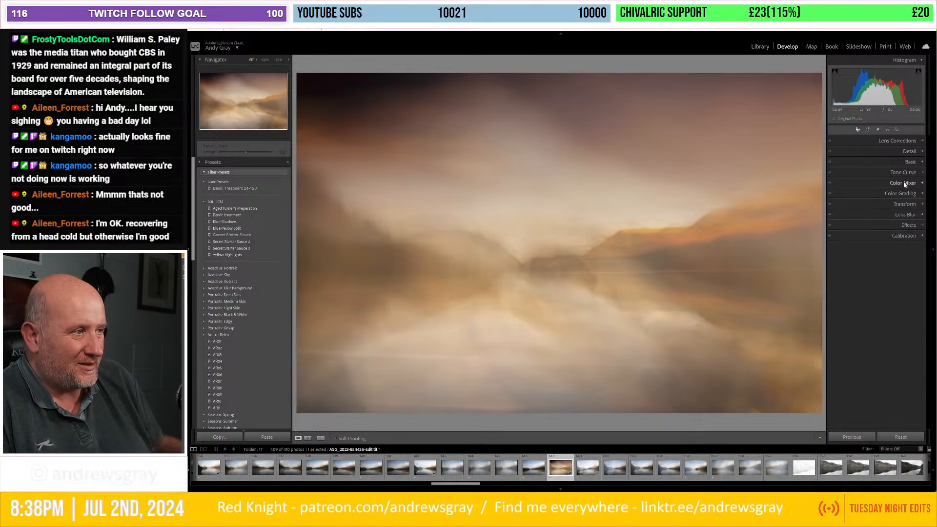
pyautogui.click(903, 184)
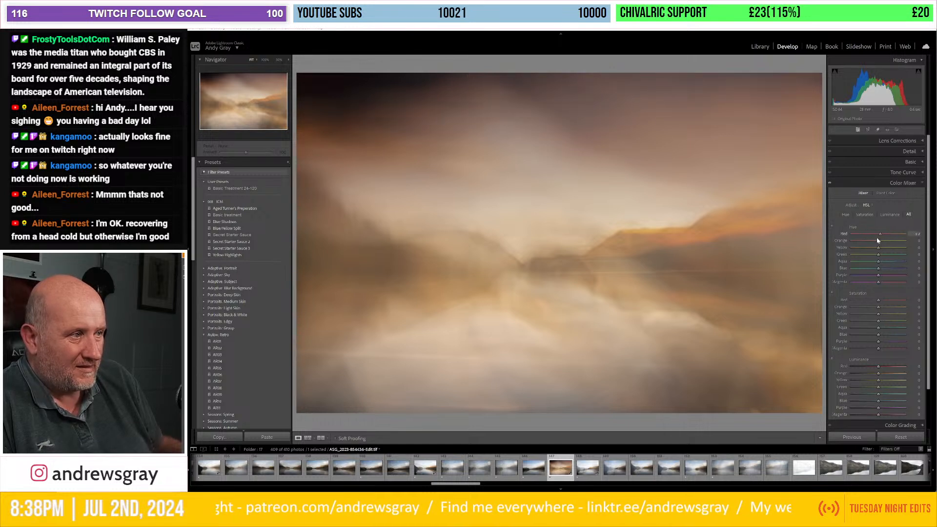
pyautogui.moveTo(879, 240); pyautogui.dragTo(880, 237)
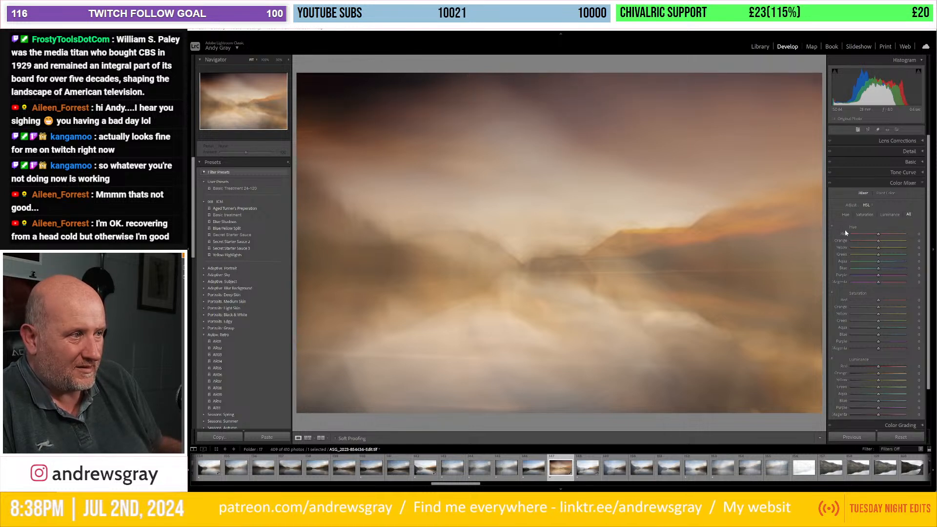
pyautogui.click(832, 227)
pyautogui.moveTo(707, 241); pyautogui.dragTo(707, 258)
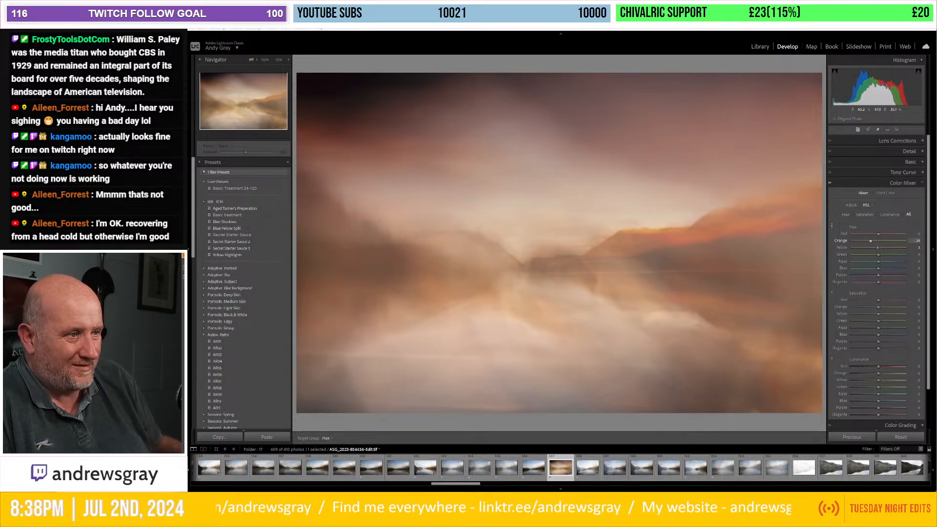
pyautogui.click(832, 293)
pyautogui.moveTo(707, 263); pyautogui.dragTo(680, 241)
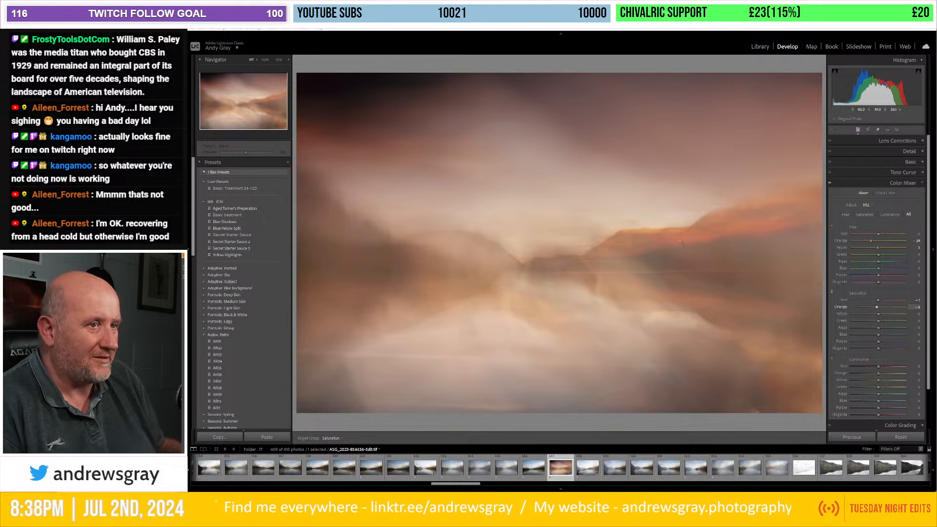
# - Try darker and brighter luminance for the hillside's orange tones, and reset the Luminance values
pyautogui.click(832, 359)
pyautogui.moveTo(680, 259); pyautogui.dragTo(680, 295)
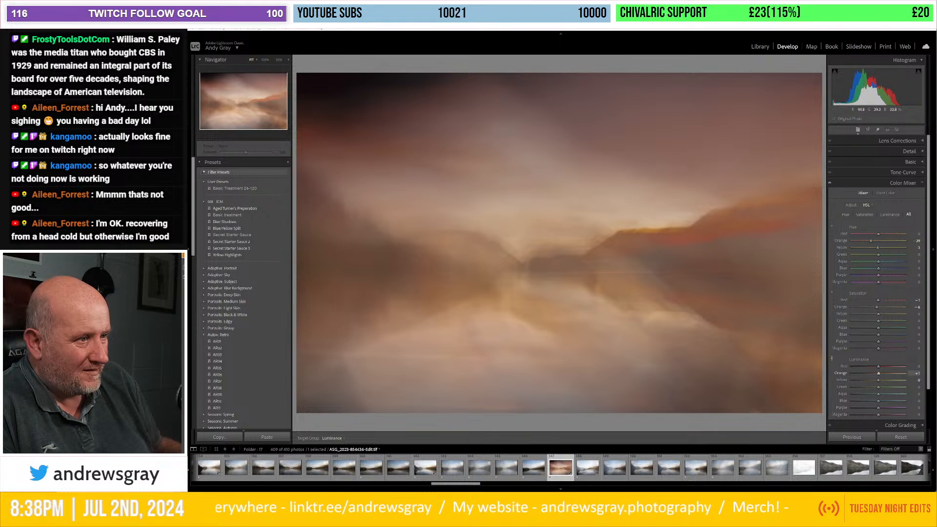
pyautogui.moveTo(680, 258); pyautogui.dragTo(680, 253)
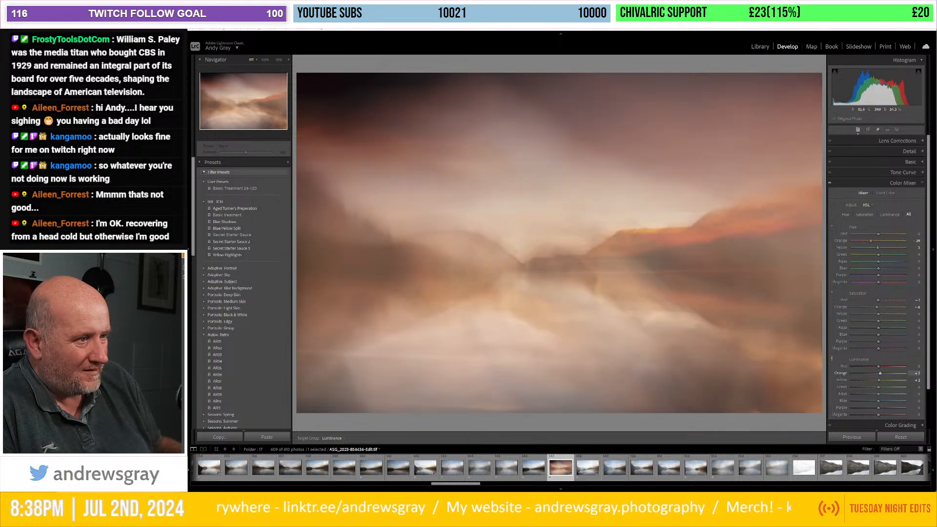
pyautogui.doubleClick(857, 361)
pyautogui.click(832, 359)
pyautogui.moveTo(703, 240); pyautogui.dragTo(702, 232)
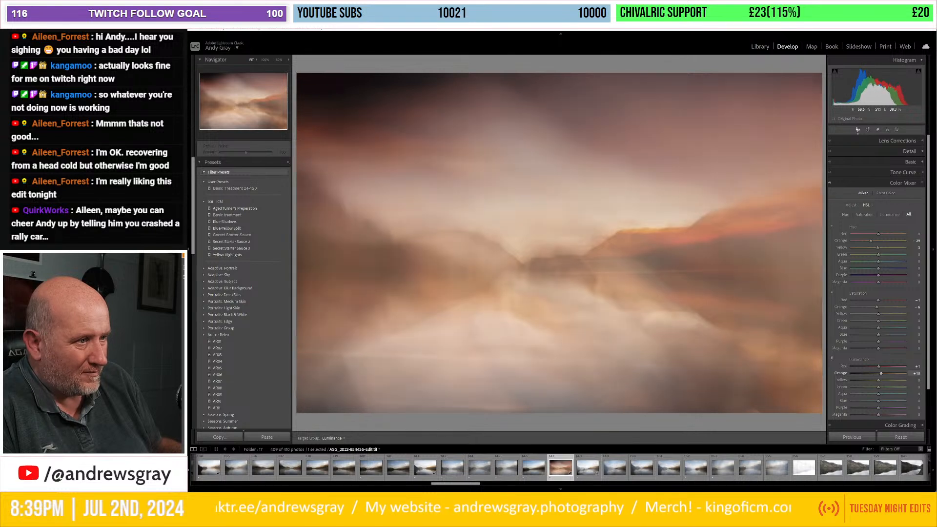
pyautogui.doubleClick(854, 360)
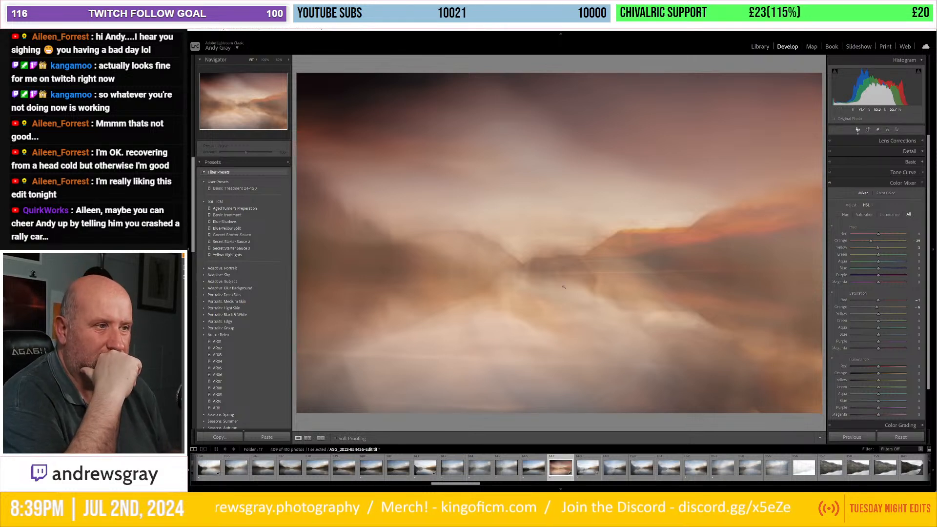
# - Darken the shadows and lower midtones with the point Tone Curve, keeping the white end at 255
pyautogui.click(896, 183)
pyautogui.click(902, 172)
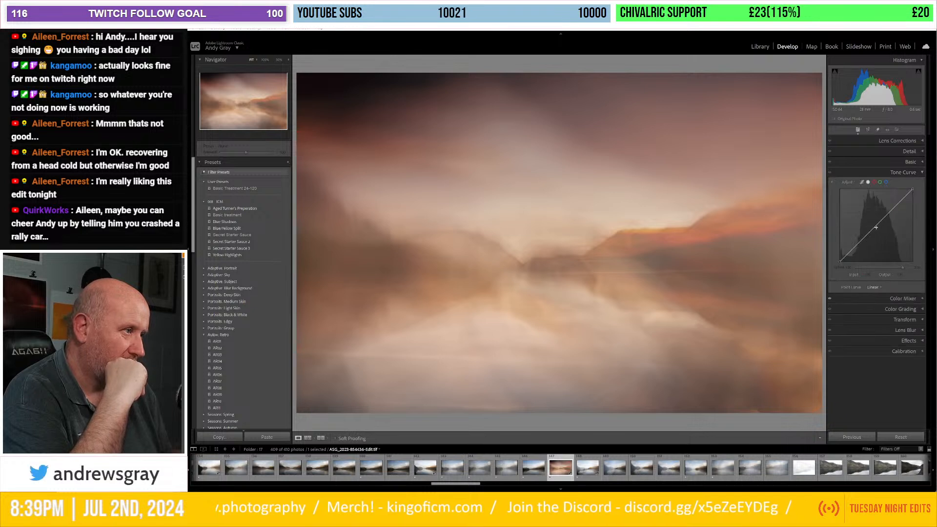
pyautogui.moveTo(856, 246); pyautogui.dragTo(884, 223)
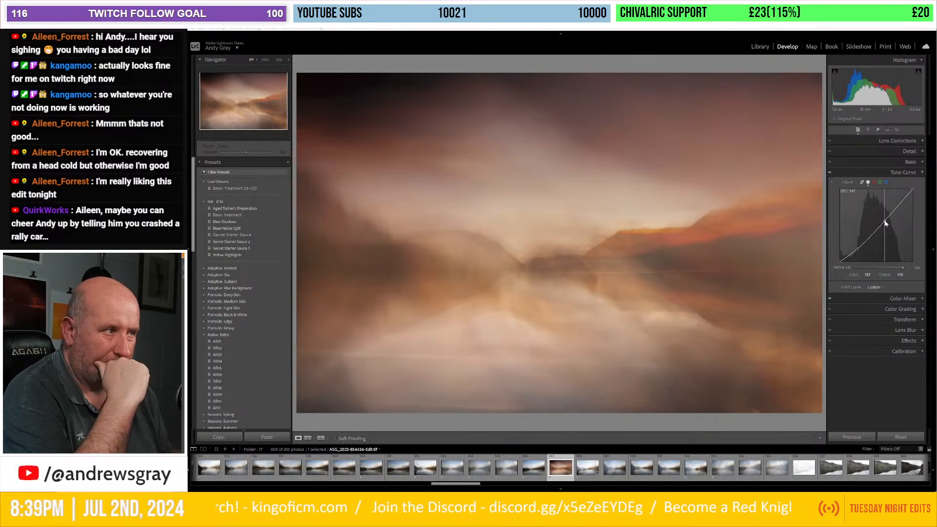
pyautogui.moveTo(912, 189)
pyautogui.mouseDown()
pyautogui.moveTo(916, 205)
pyautogui.moveTo(920, 180)
pyautogui.mouseUp()
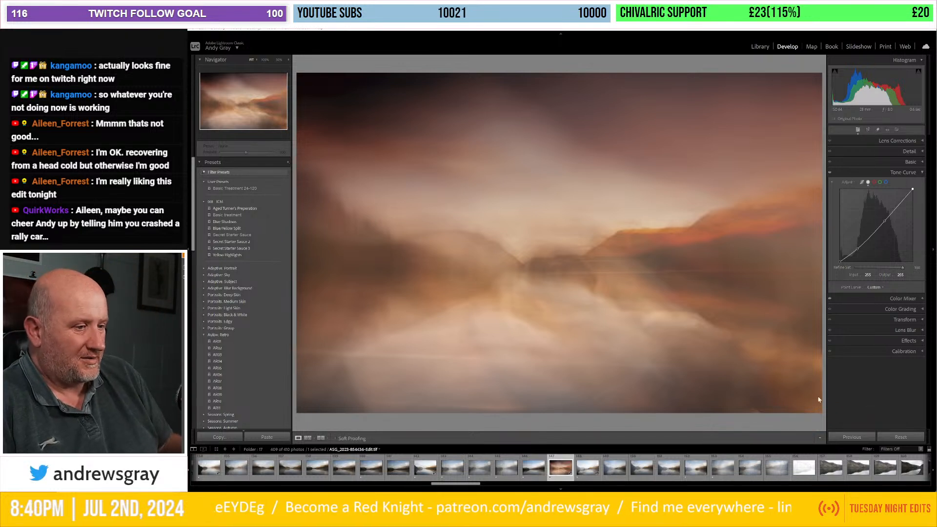
# - Rate the edited photo 3 stars and create a virtual copy of it
pyautogui.press('3')
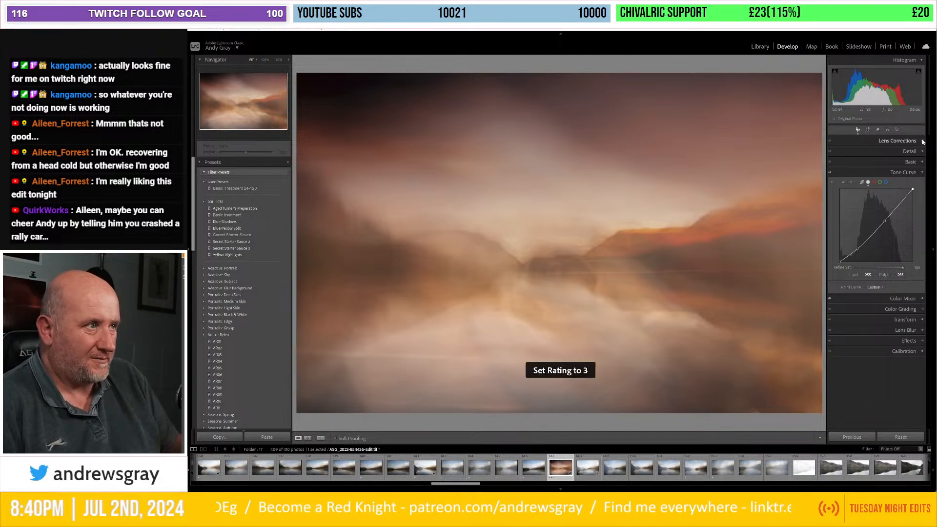
pyautogui.rightClick(615, 221)
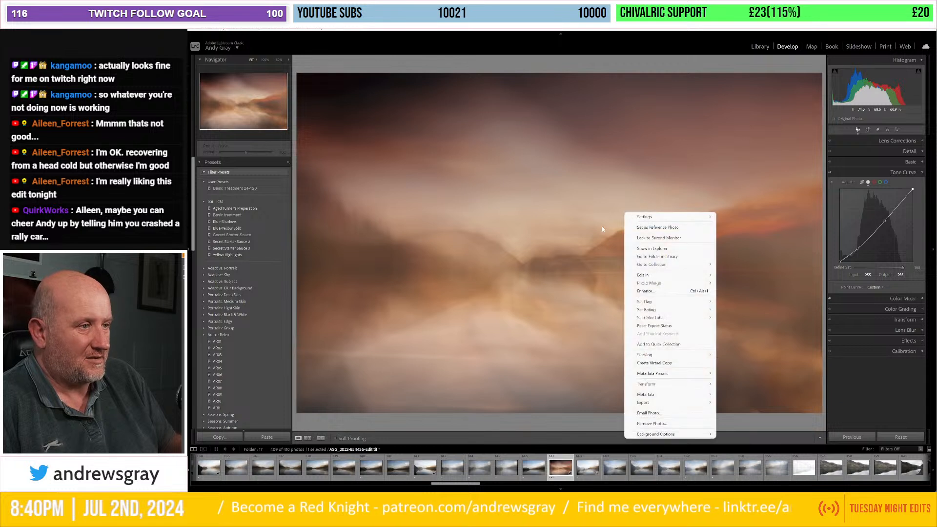
pyautogui.click(654, 363)
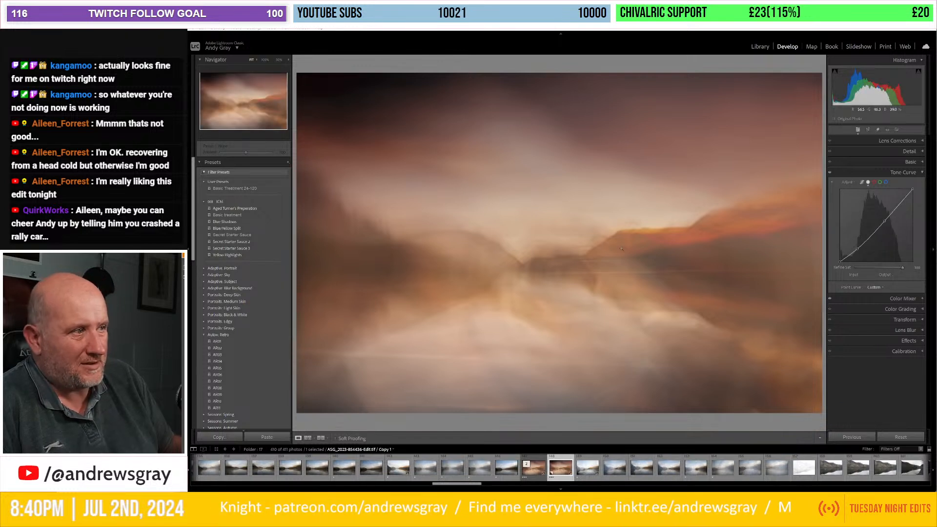
# - Crop the virtual copy to a 1 x 1 square around the glowing right-hand hillside, tightening the frame slightly, and apply the crop
pyautogui.click(868, 130)
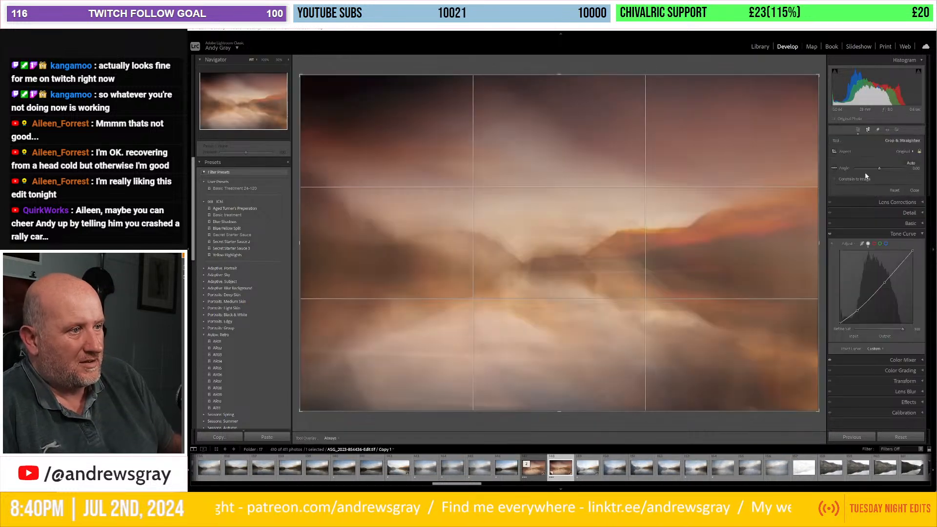
pyautogui.click(900, 152)
pyautogui.click(892, 182)
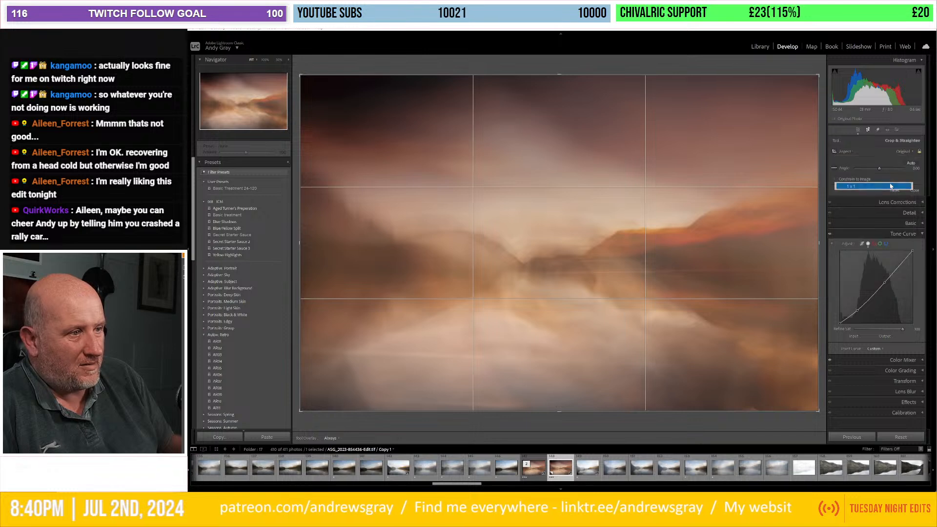
pyautogui.moveTo(630, 228); pyautogui.dragTo(539, 228)
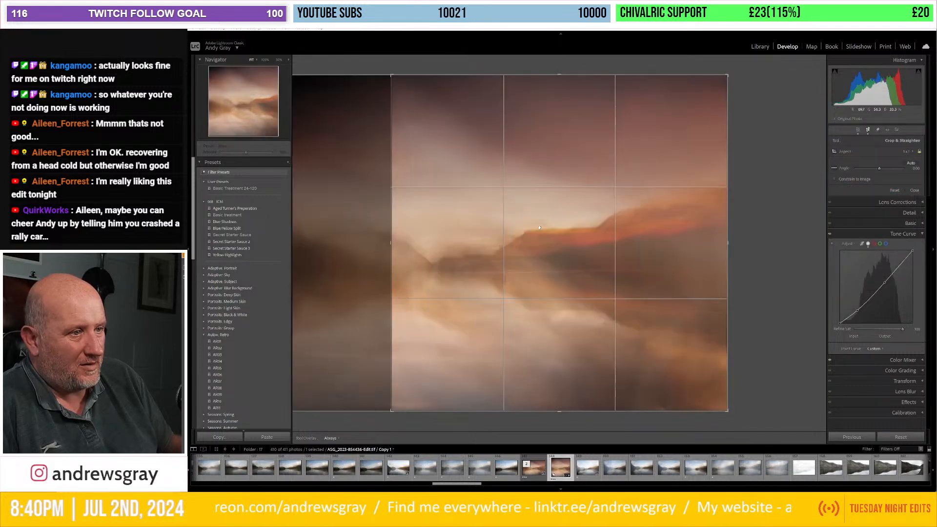
pyautogui.moveTo(608, 228); pyautogui.dragTo(878, 230)
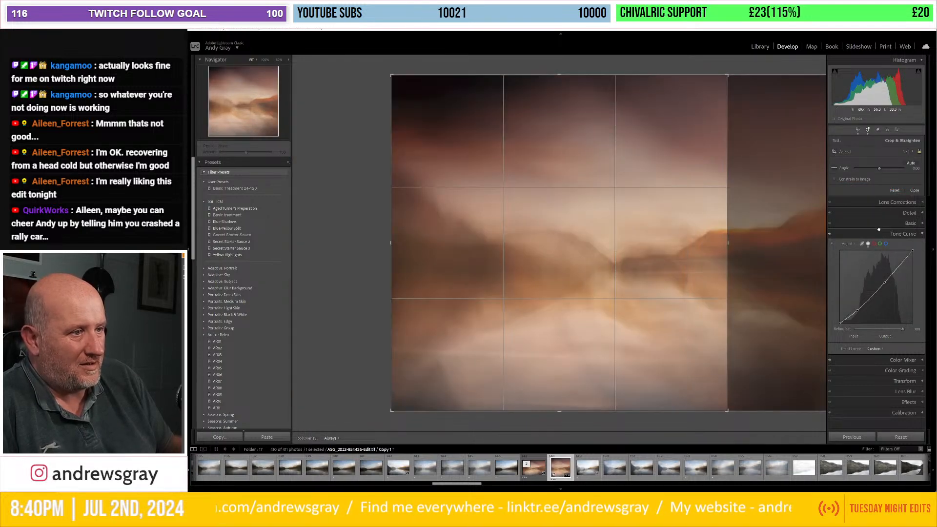
pyautogui.moveTo(746, 230); pyautogui.dragTo(509, 227)
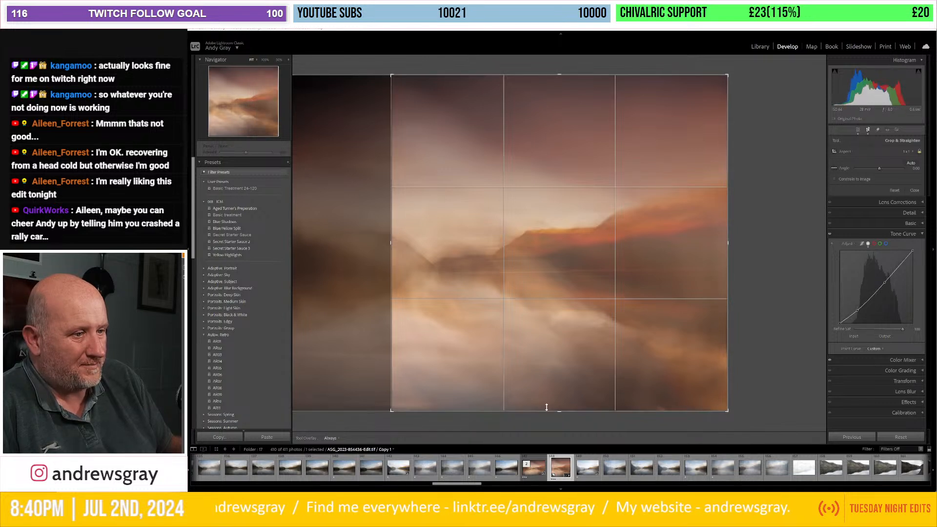
pyautogui.moveTo(556, 410); pyautogui.dragTo(556, 398)
pyautogui.press('Return')
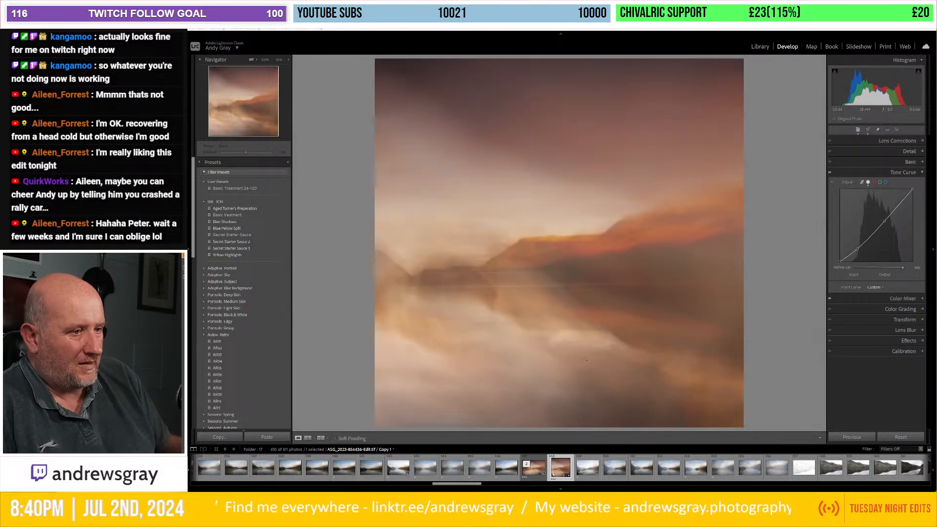
# - Create another virtual copy of the square-cropped photo and set its crop ratio to 16 x 9 in landscape orientation
pyautogui.rightClick(564, 85)
pyautogui.click(580, 235)
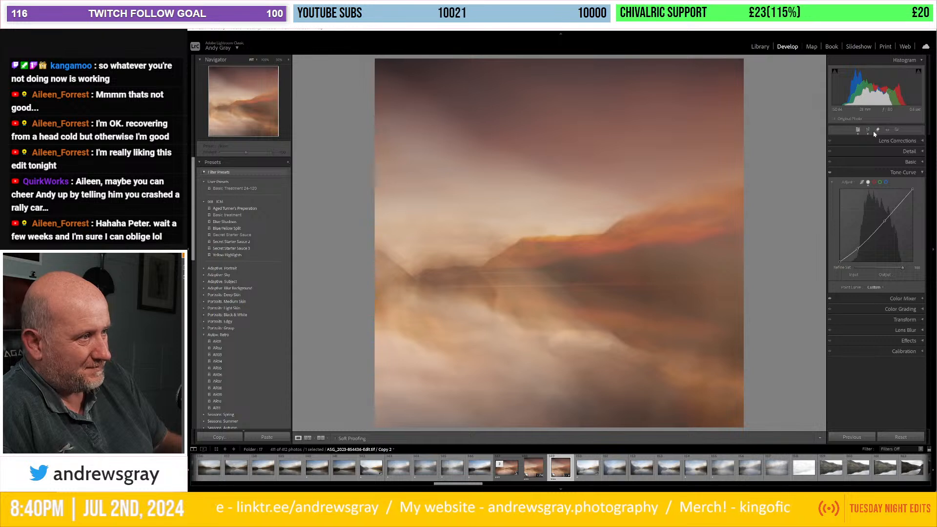
pyautogui.click(868, 131)
pyautogui.click(908, 155)
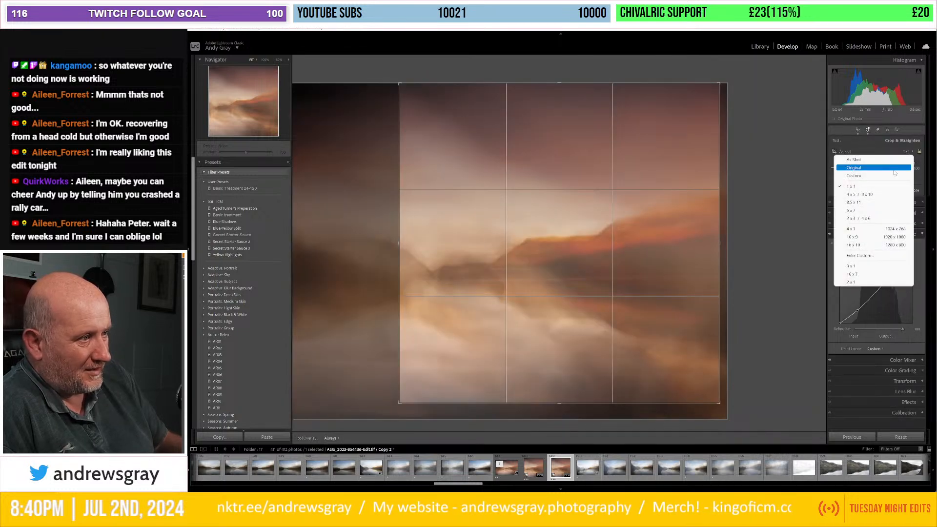
pyautogui.click(866, 239)
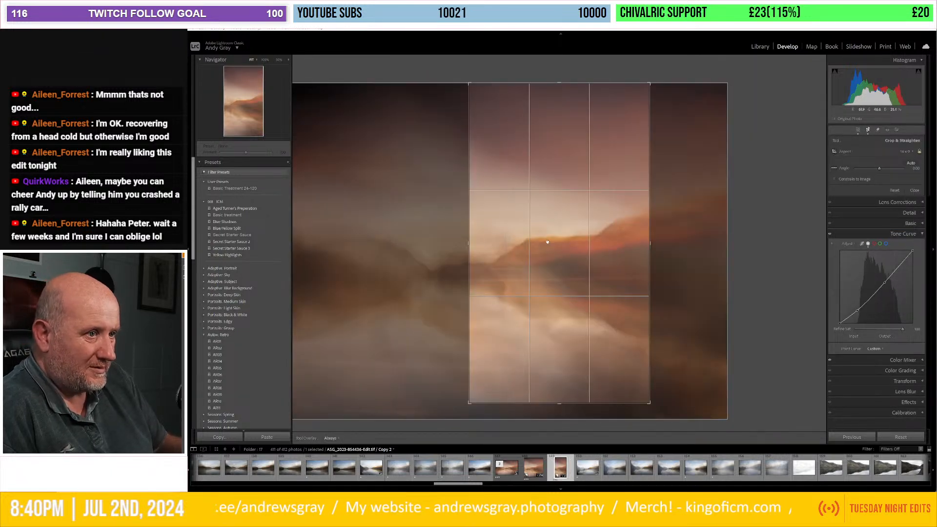
pyautogui.press('x')
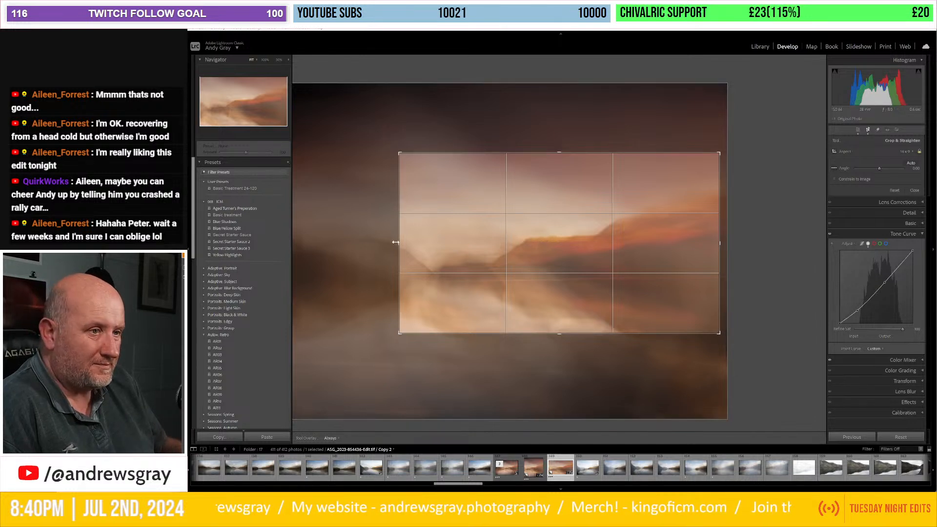
# - Enlarge the 16 x 9 crop to take in both hillsides and their reflections, trim the dark outer edges, and apply it
pyautogui.moveTo(316, 230); pyautogui.dragTo(290, 227)
pyautogui.moveTo(536, 256); pyautogui.dragTo(530, 275)
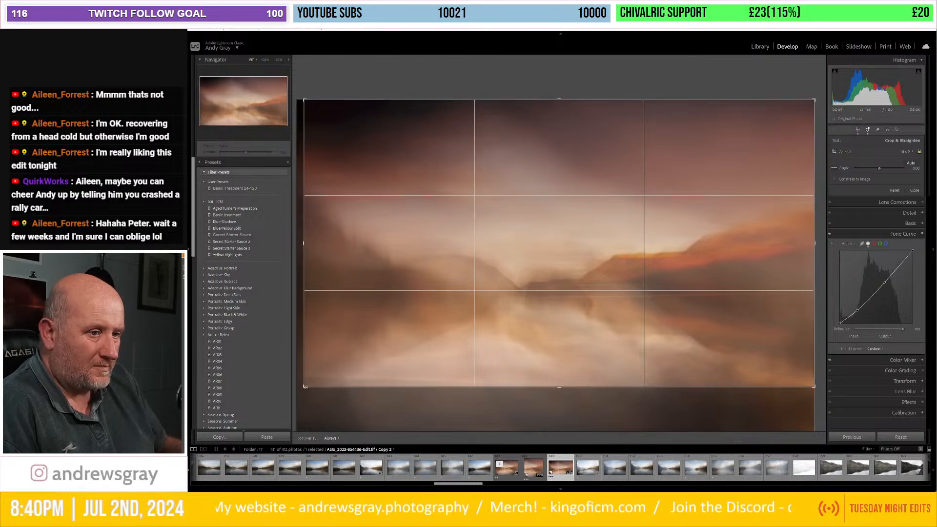
pyautogui.moveTo(305, 386); pyautogui.dragTo(318, 377)
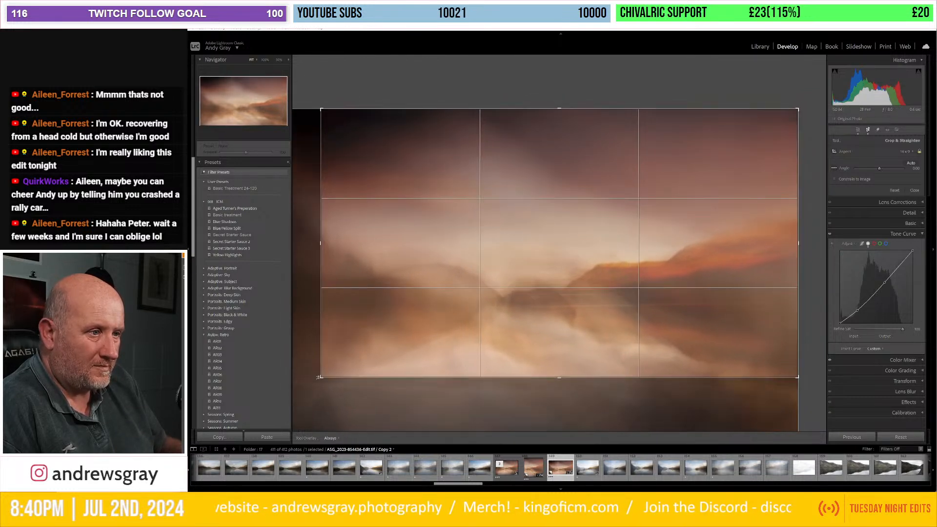
pyautogui.moveTo(547, 286)
pyautogui.mouseDown()
pyautogui.moveTo(569, 288)
pyautogui.moveTo(560, 290)
pyautogui.mouseUp()
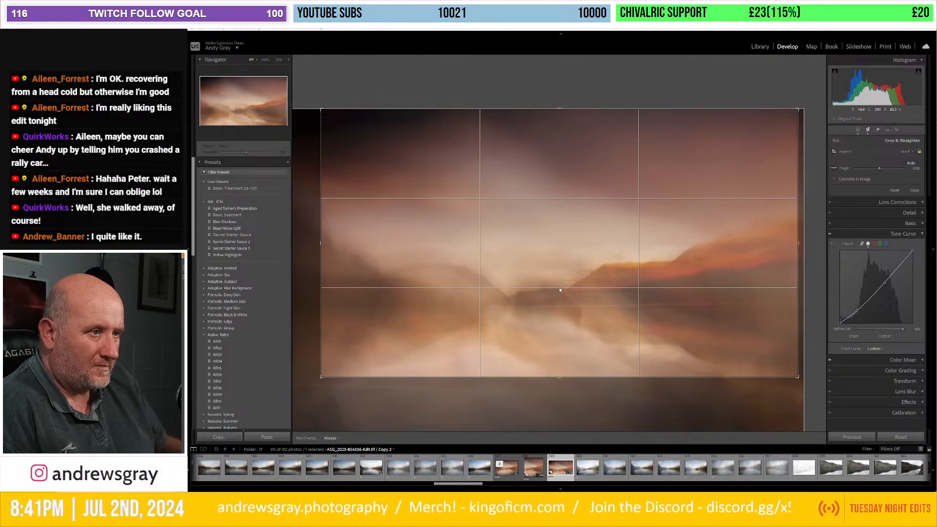
pyautogui.press('Return')
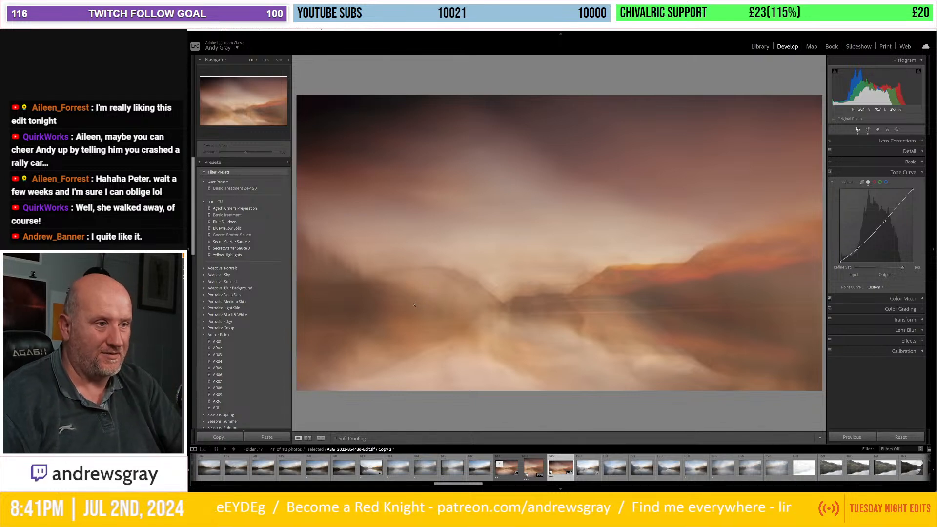
# - Preview the wide crop full screen, and switch to Task Manager to check the CPU performance graph
pyautogui.press('f')
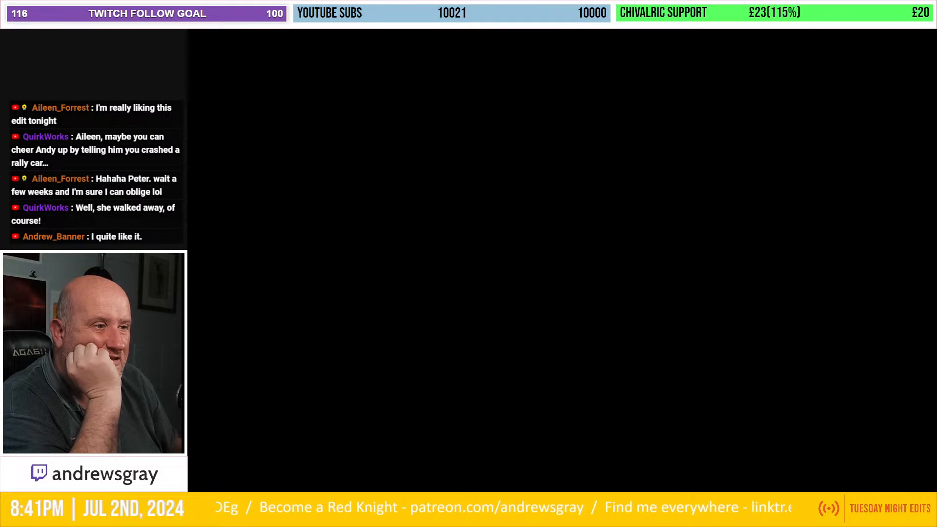
pyautogui.hotkey('ctrl', 'shift', 'Escape')
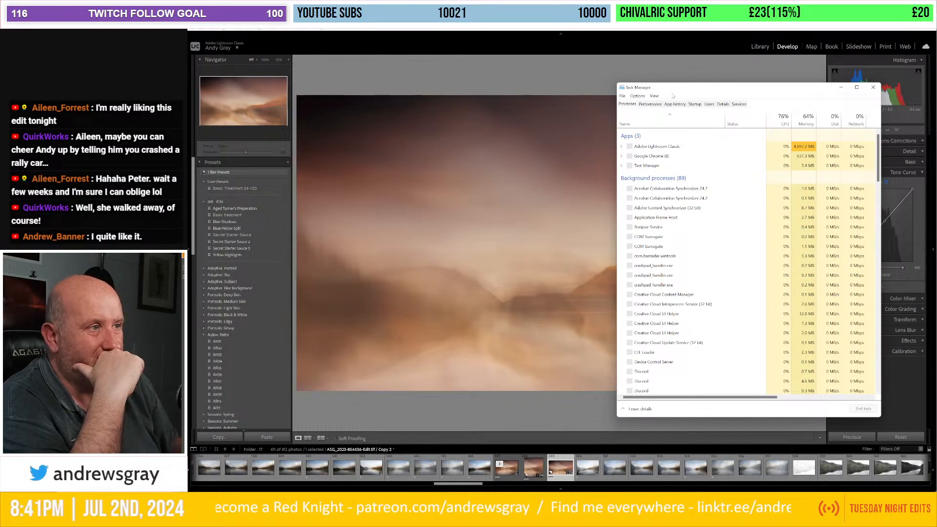
pyautogui.click(649, 104)
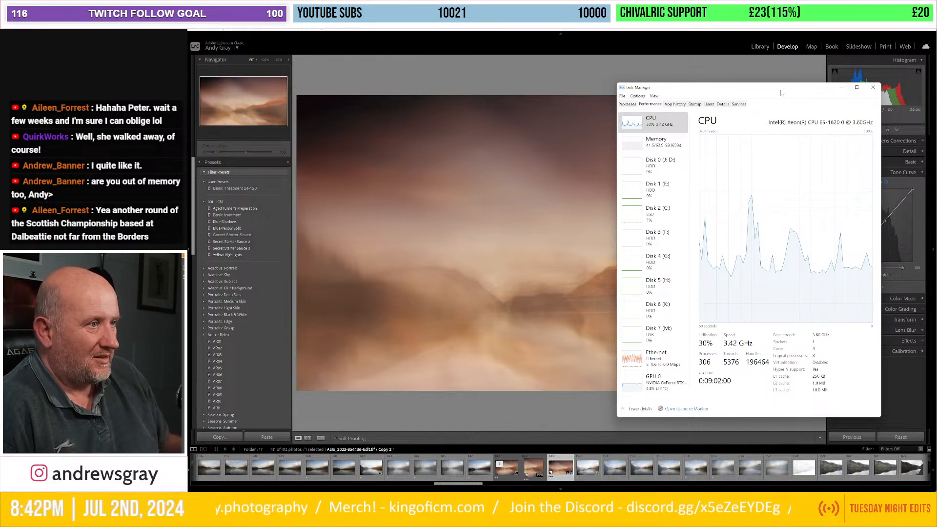
pyautogui.moveTo(780, 92); pyautogui.dragTo(936, 39)
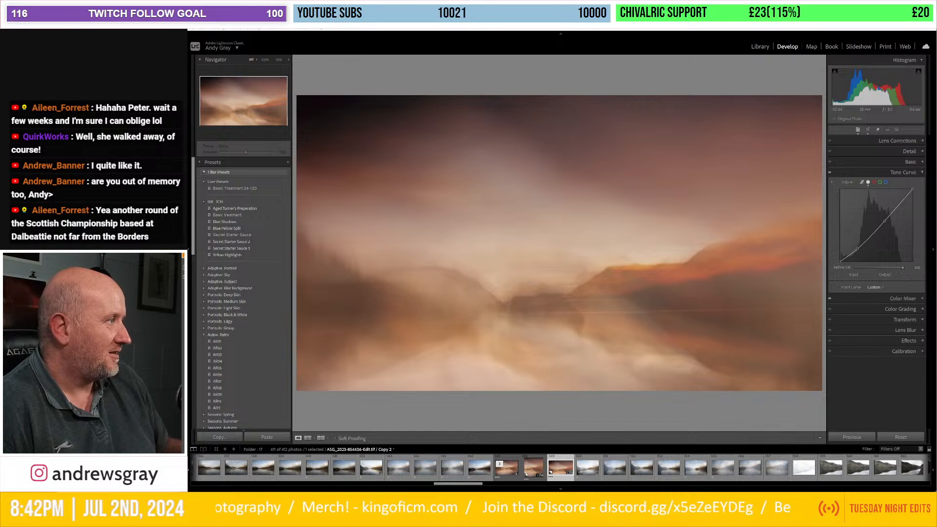
# - Warm the white balance of the unedited blue lake photo ASG_2023-854449.NEF, lowering its Shadows and raising its Whites
pyautogui.click(423, 473)
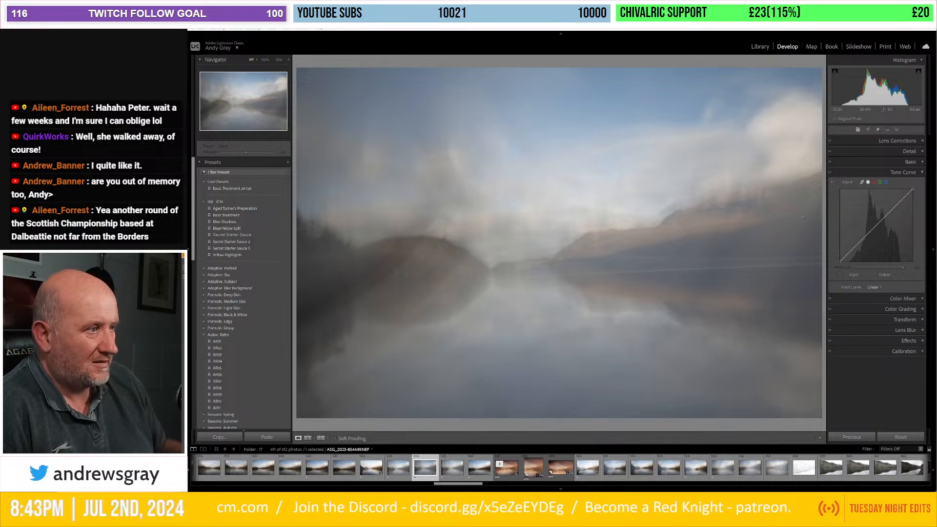
pyautogui.click(910, 163)
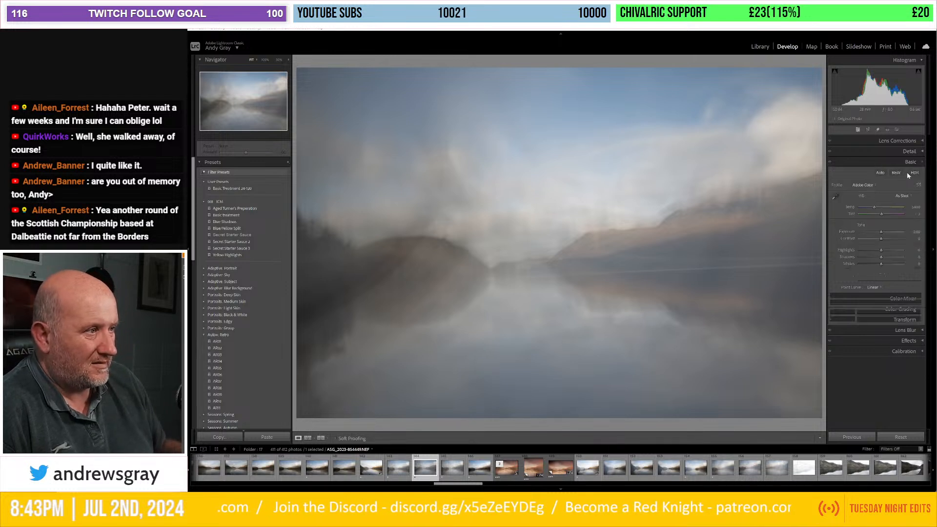
pyautogui.click(890, 208)
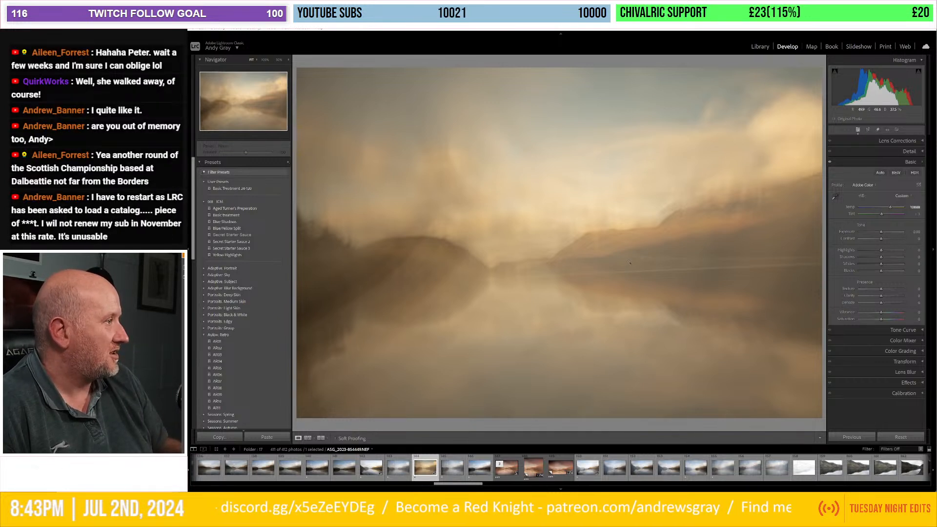
pyautogui.moveTo(881, 257); pyautogui.dragTo(894, 264)
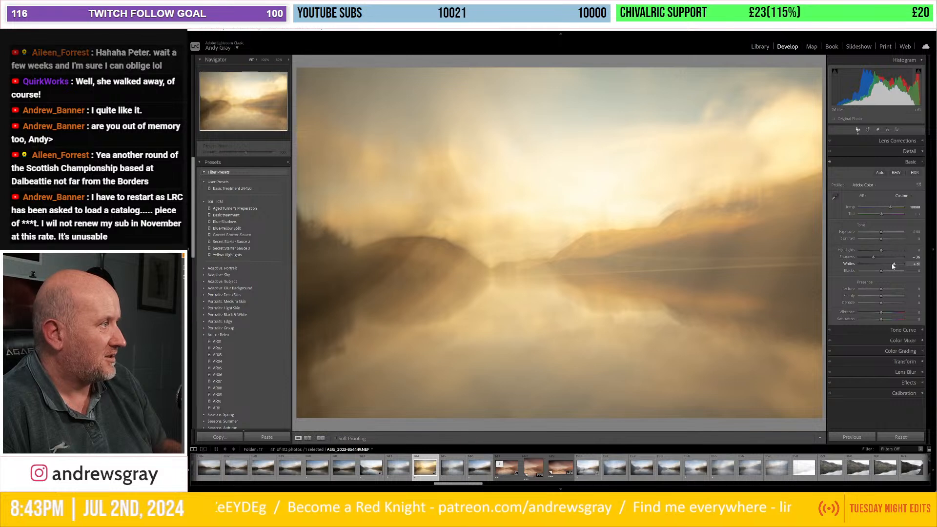
# - Check the CPU performance in Task Manager again, and return to the 16 x 9 virtual copy in Lightroom
pyautogui.hotkey('ctrl', 'shift', 'Escape')
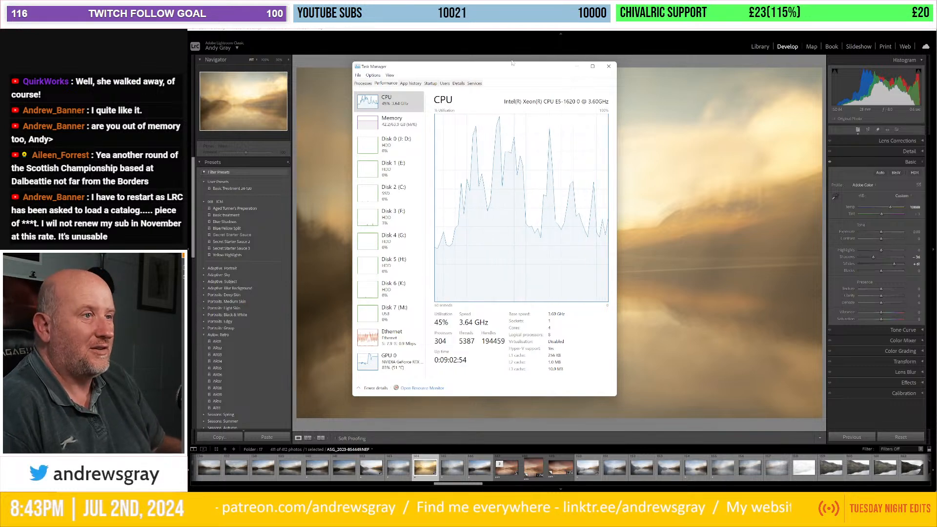
pyautogui.moveTo(506, 68); pyautogui.dragTo(936, 68)
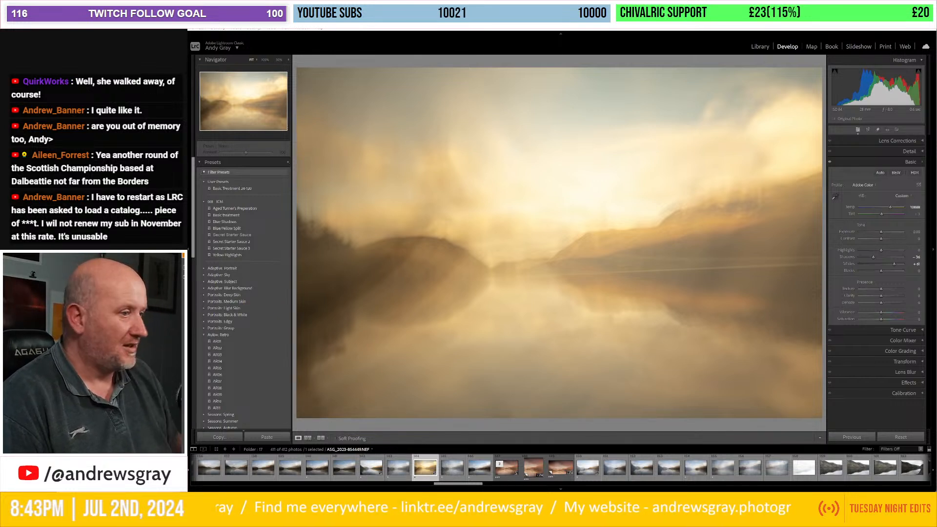
pyautogui.click(560, 467)
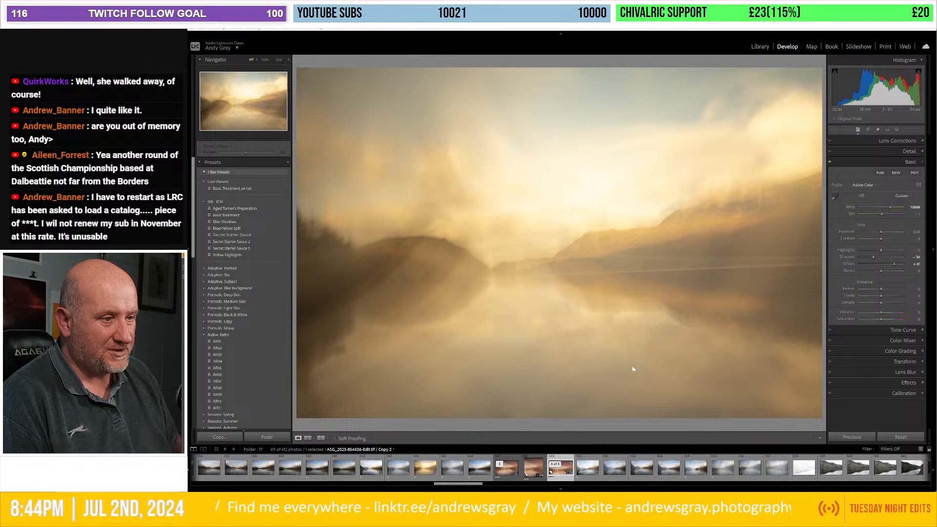